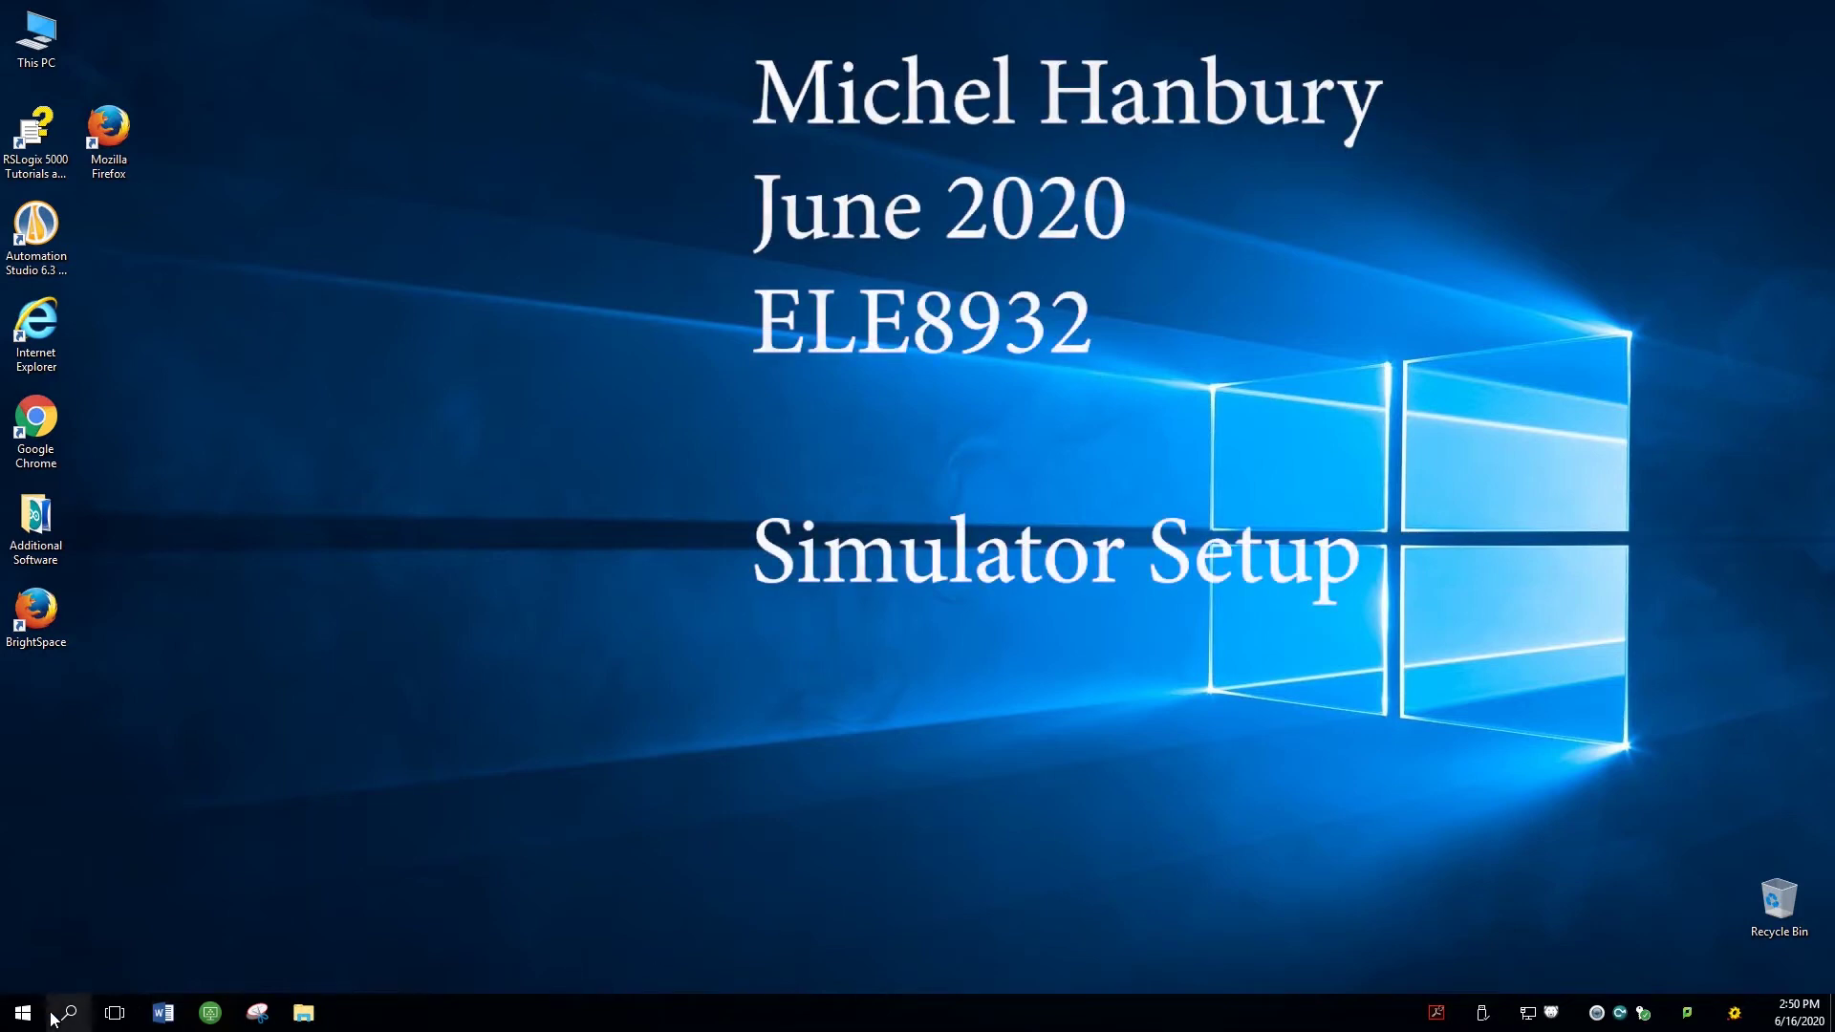
Find and launch RSLinx Classic
{"action": "left_click", "coordinate": [72, 1018]}
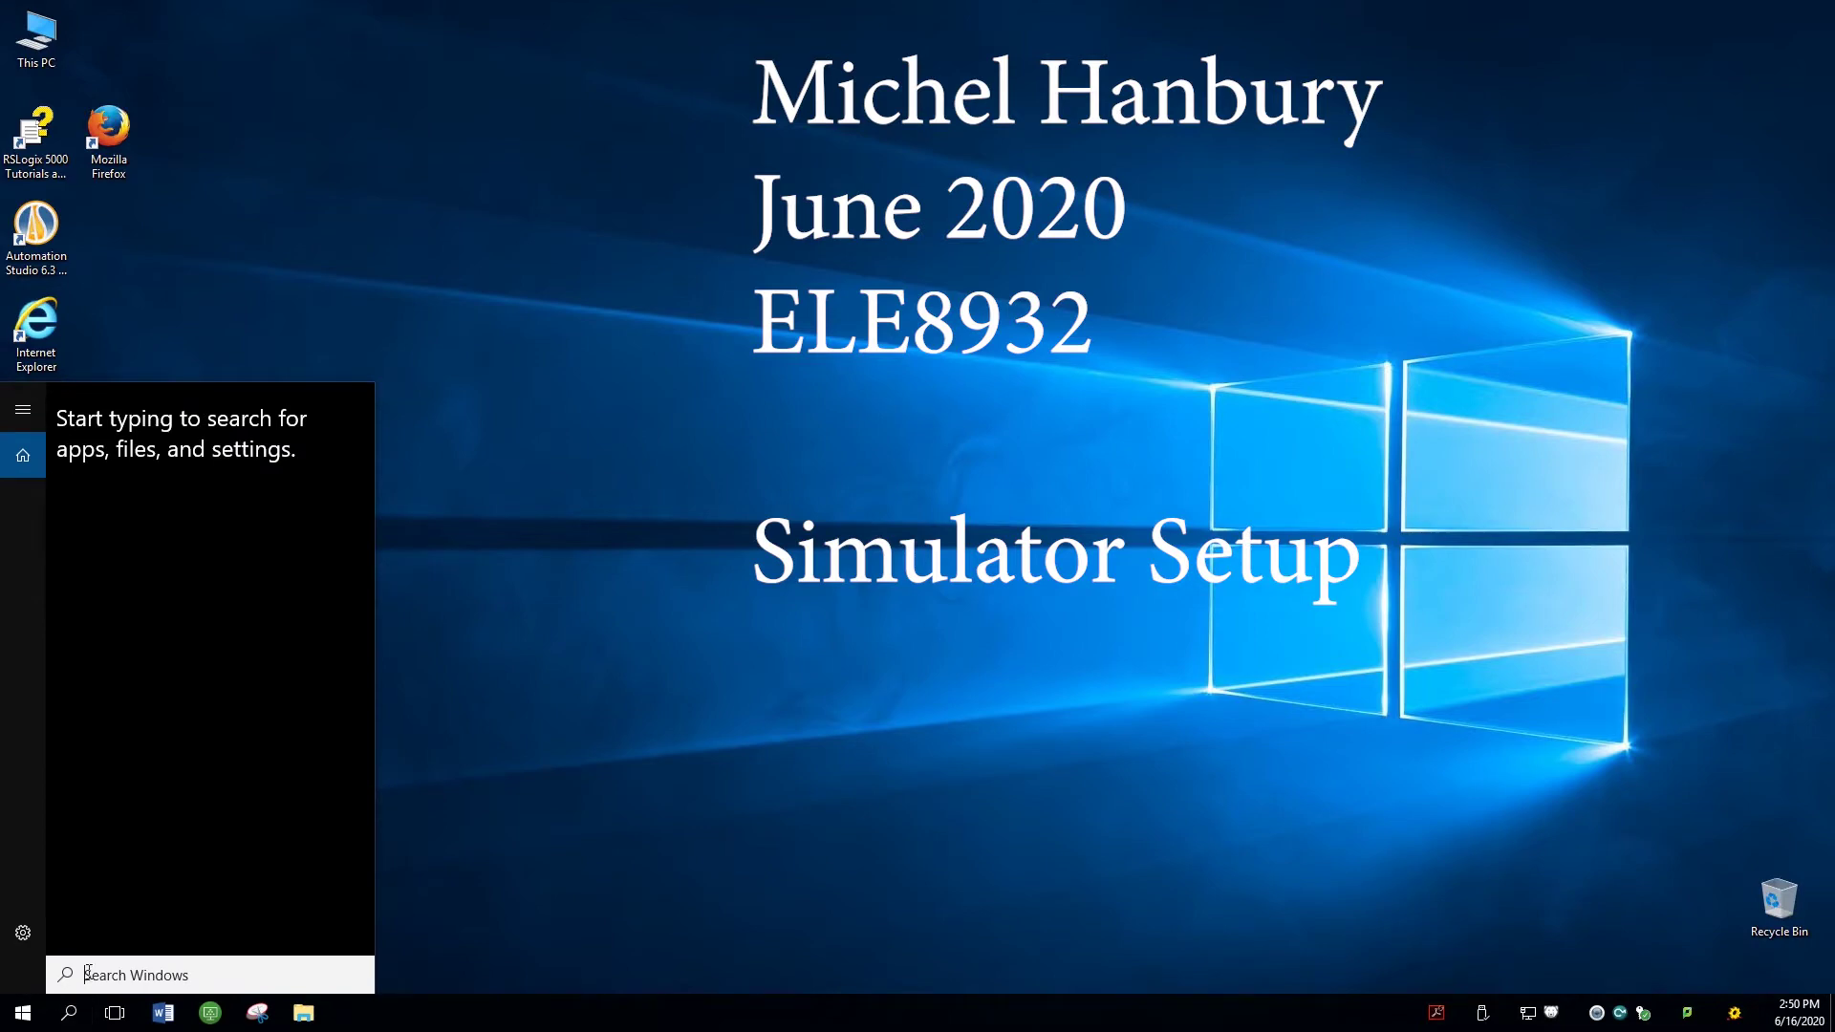
{"action": "type", "text": "rslinx"}
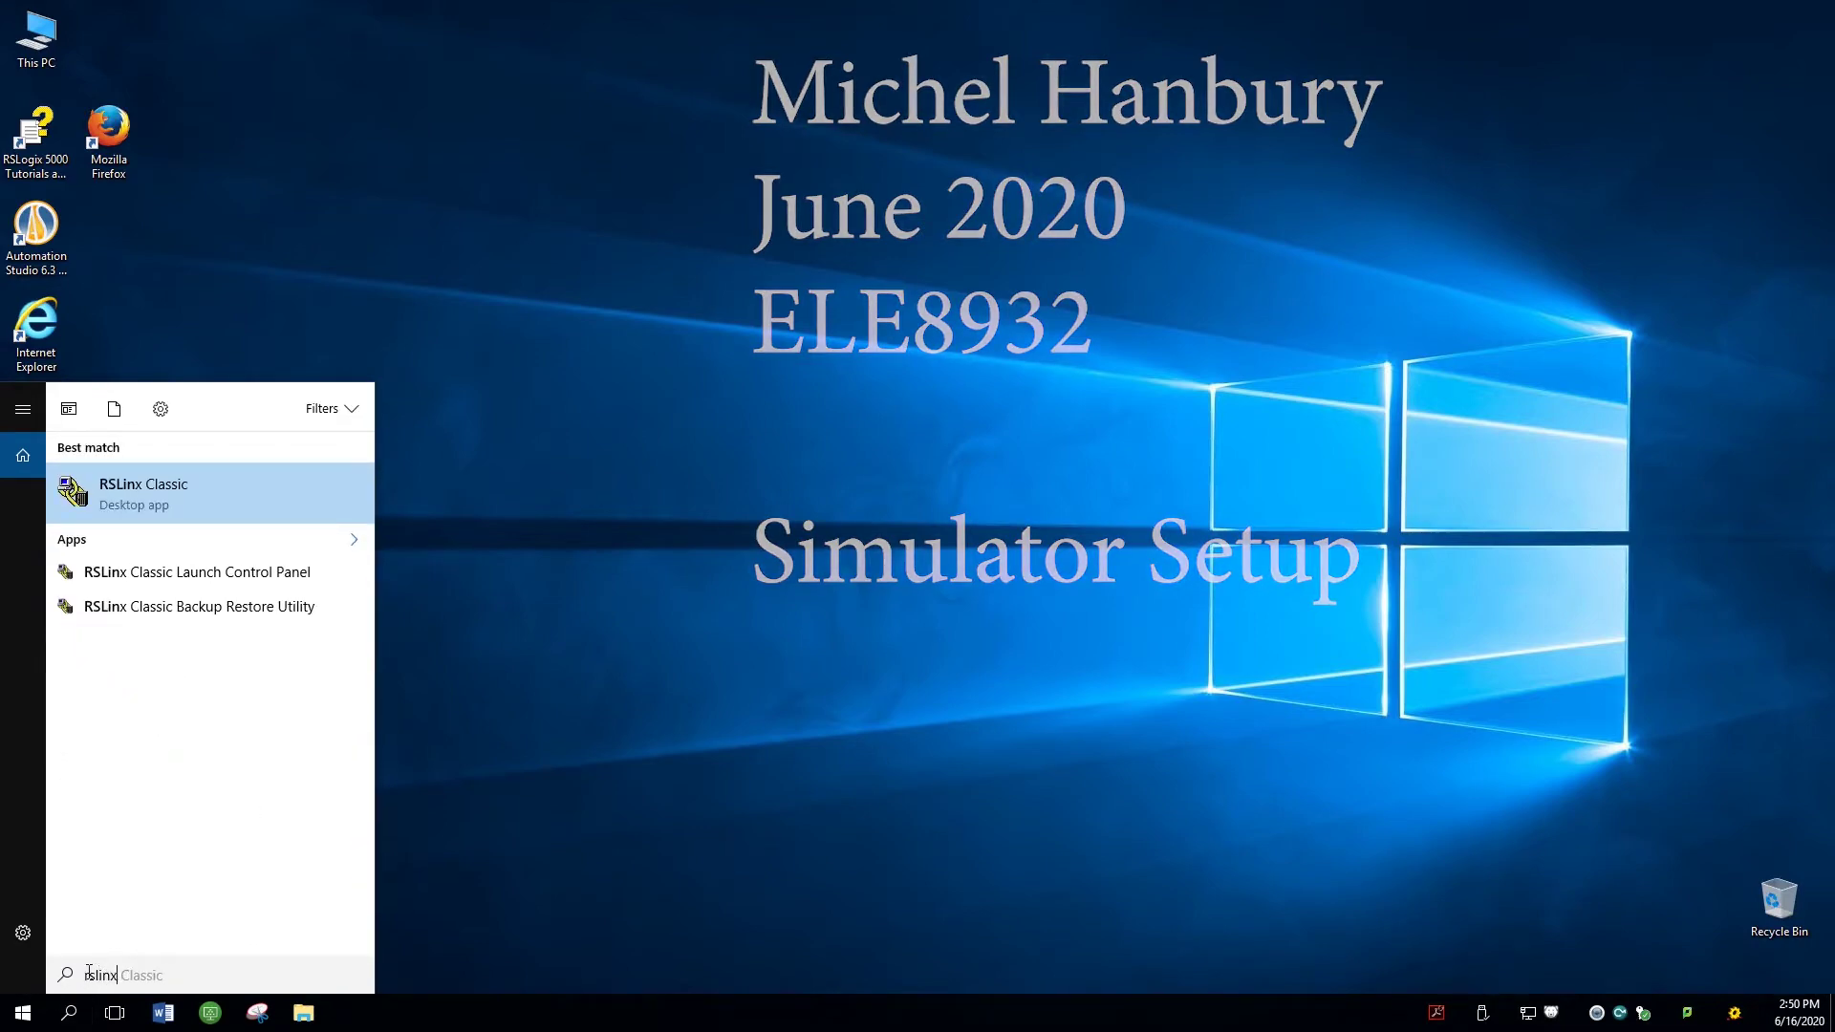
{"action": "key", "text": "Return"}
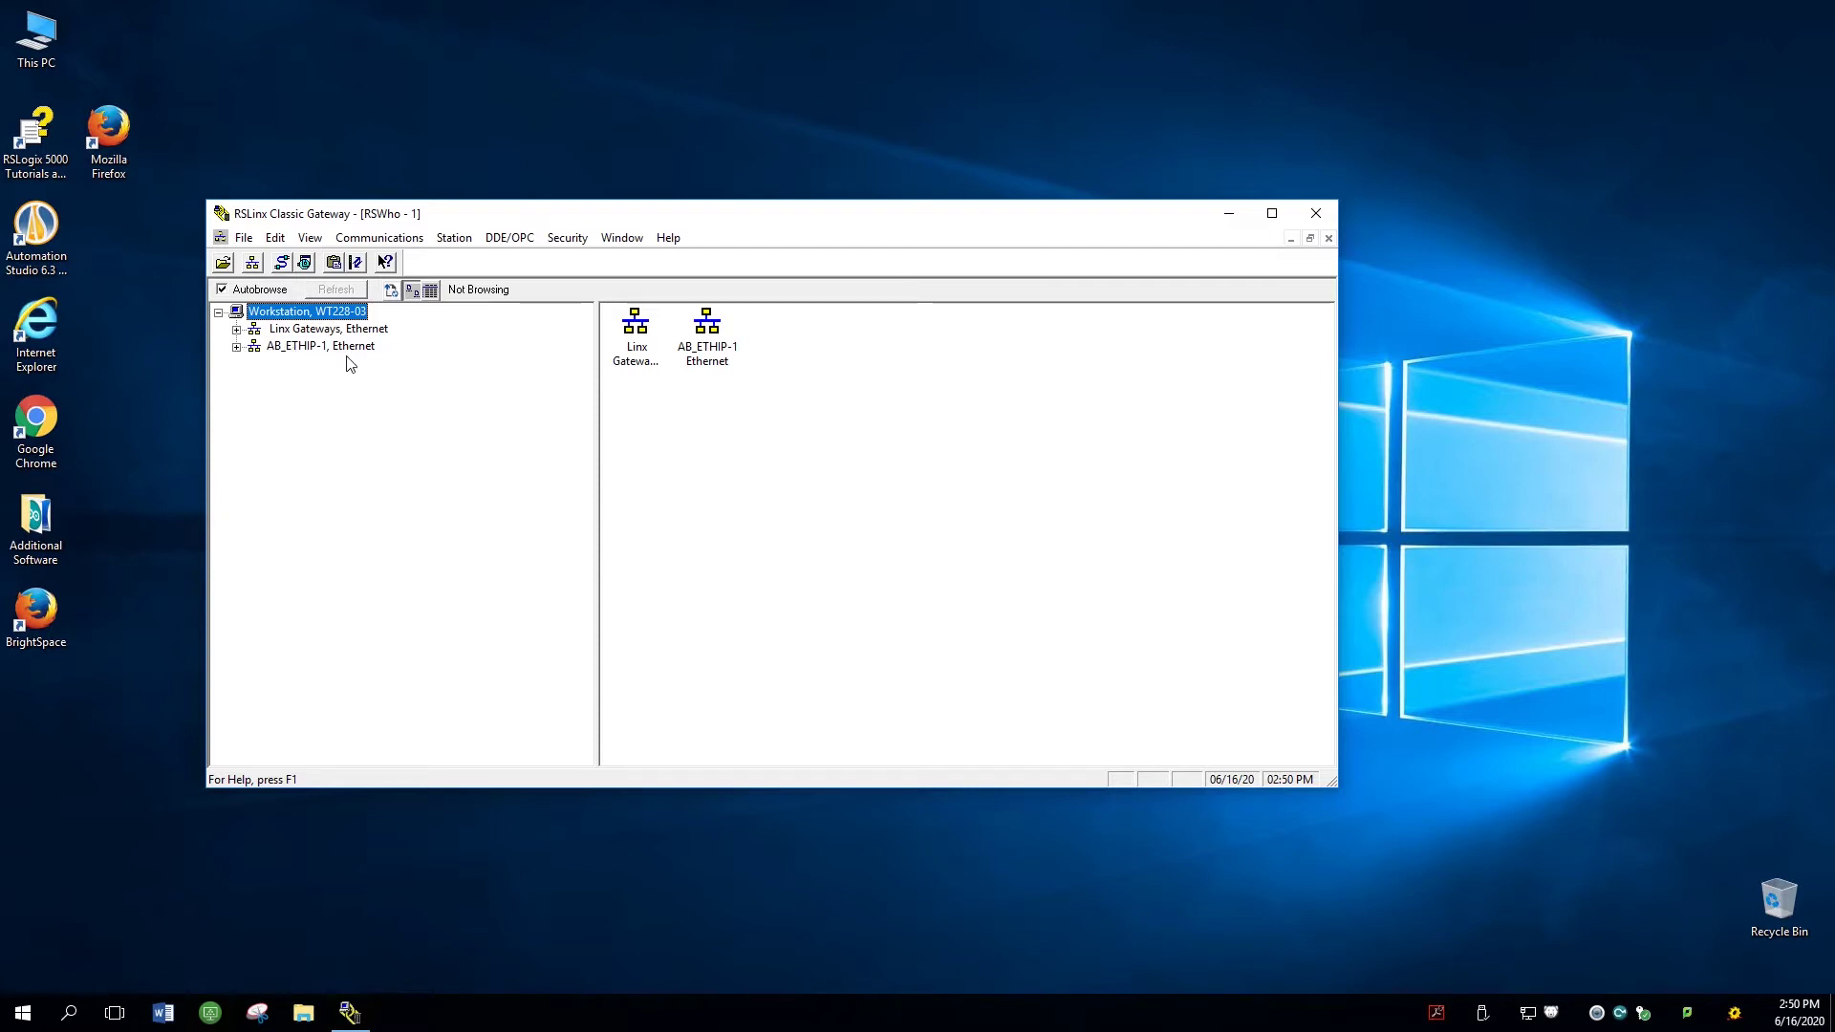
Browse the AB_ETHIP-1 Ethernet driver down through 192.168.0.3 to the modules on its backplane, and minimize the RSLinx window
{"action": "left_click", "coordinate": [235, 348]}
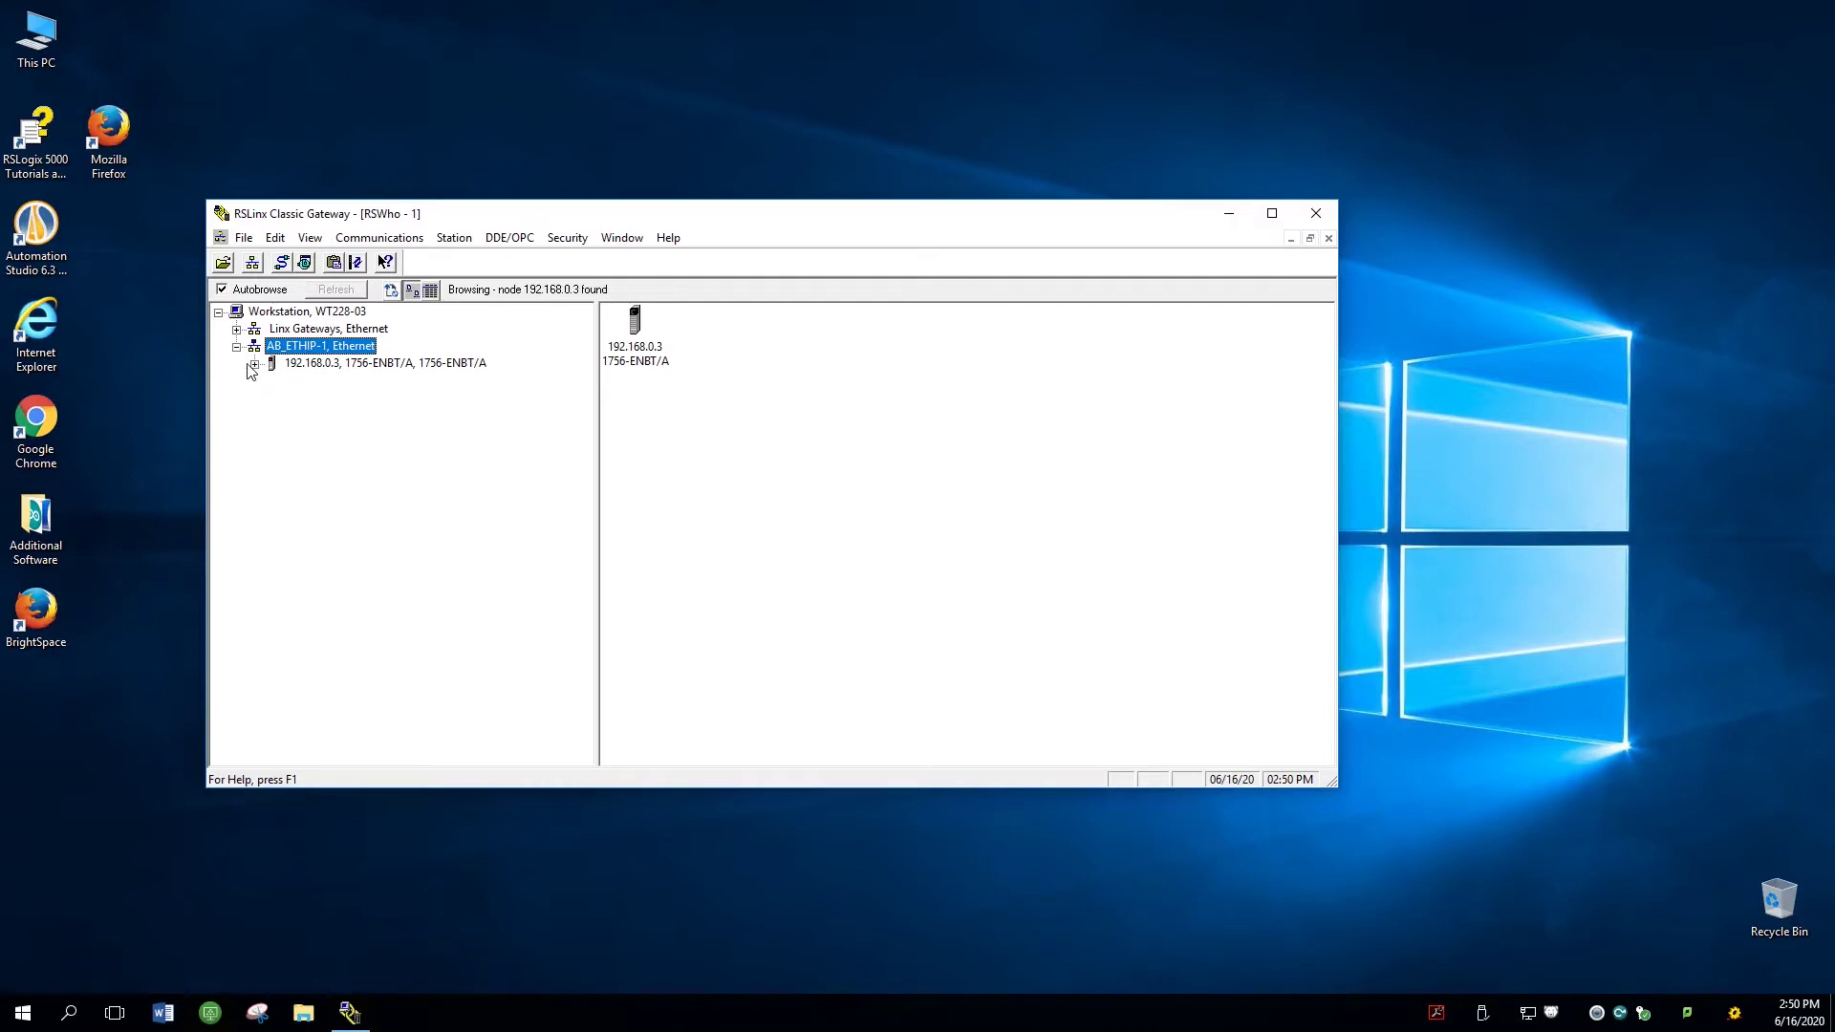
{"action": "left_click", "coordinate": [253, 364]}
{"action": "left_click", "coordinate": [253, 365]}
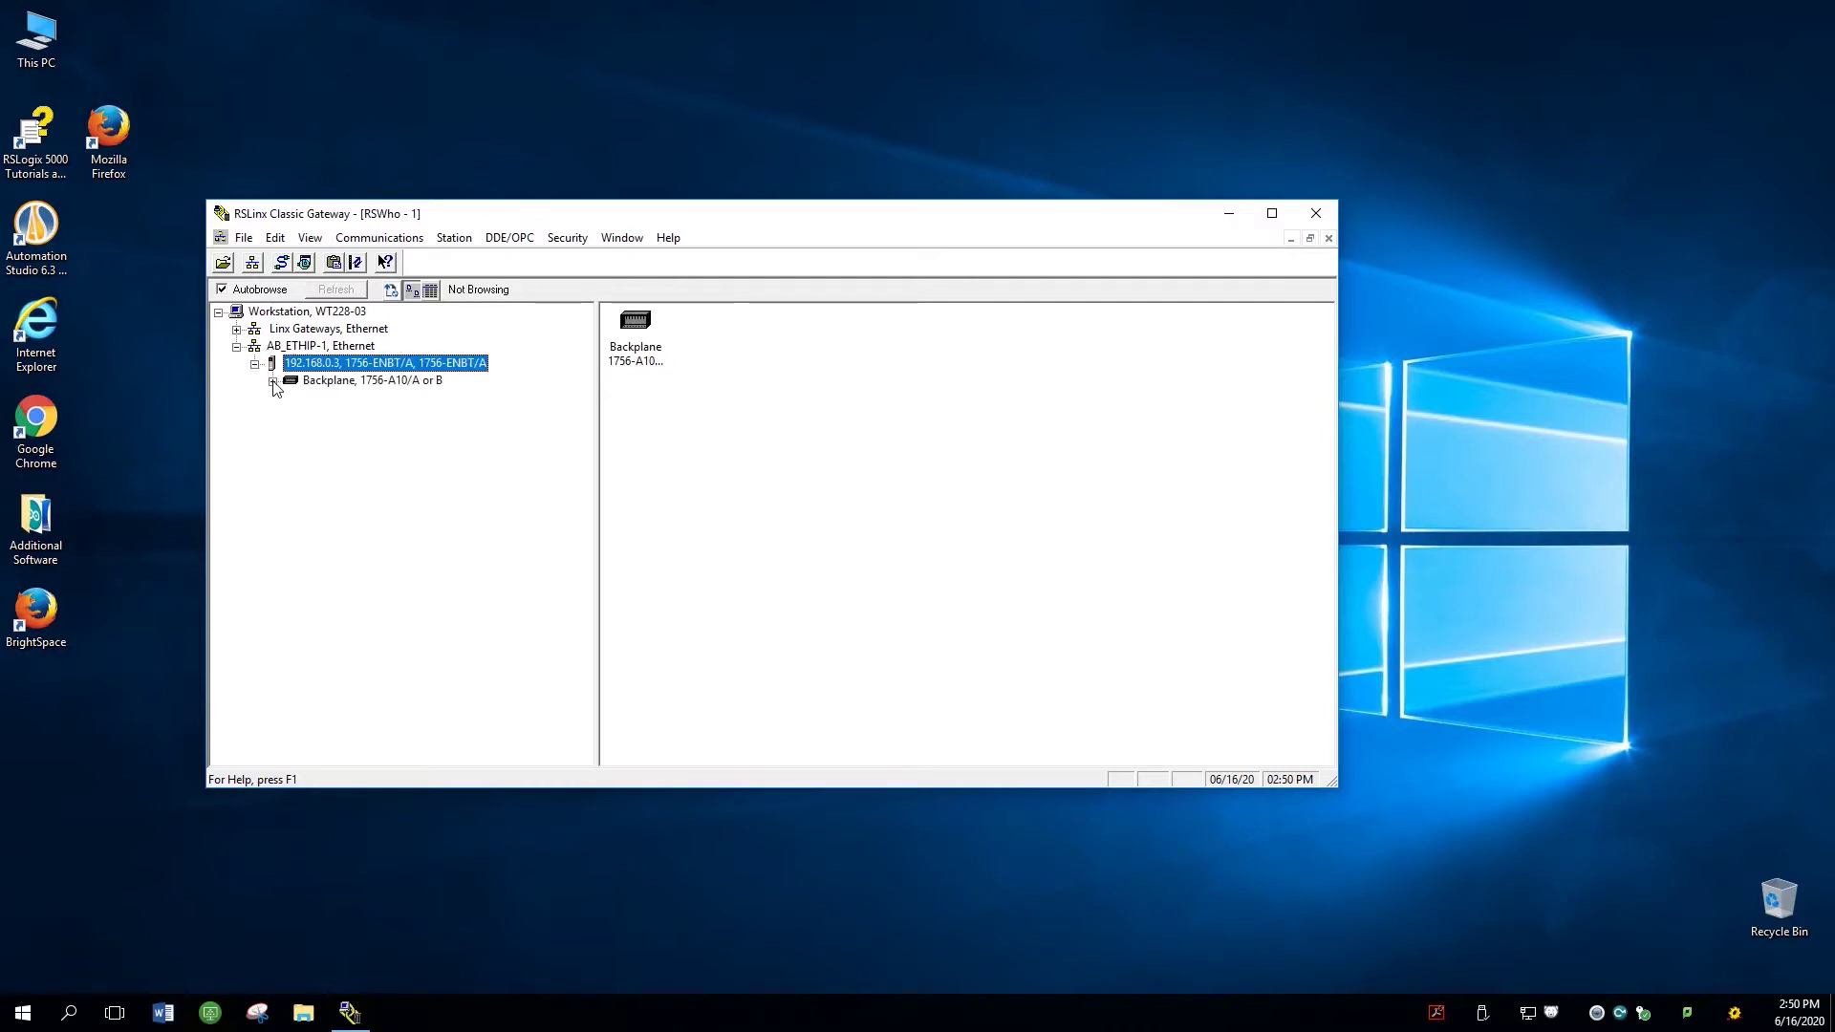
{"action": "left_click", "coordinate": [273, 381]}
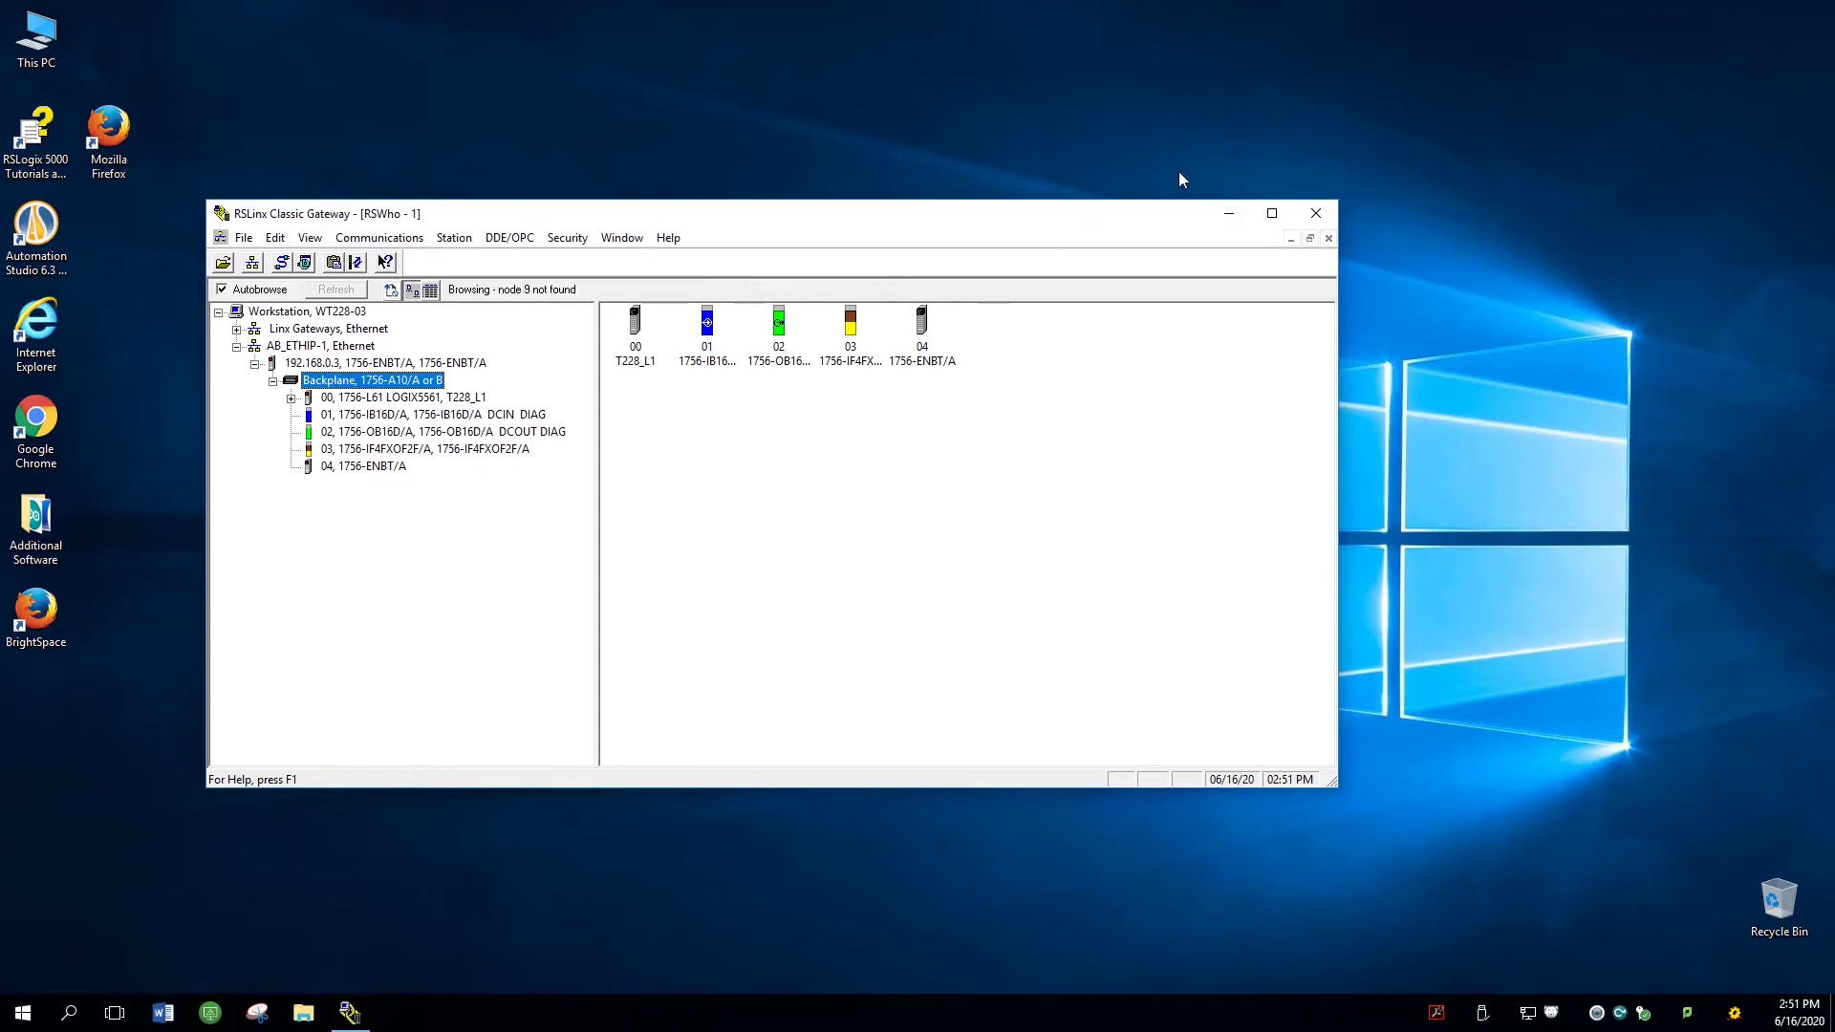
{"action": "left_click", "coordinate": [1228, 213]}
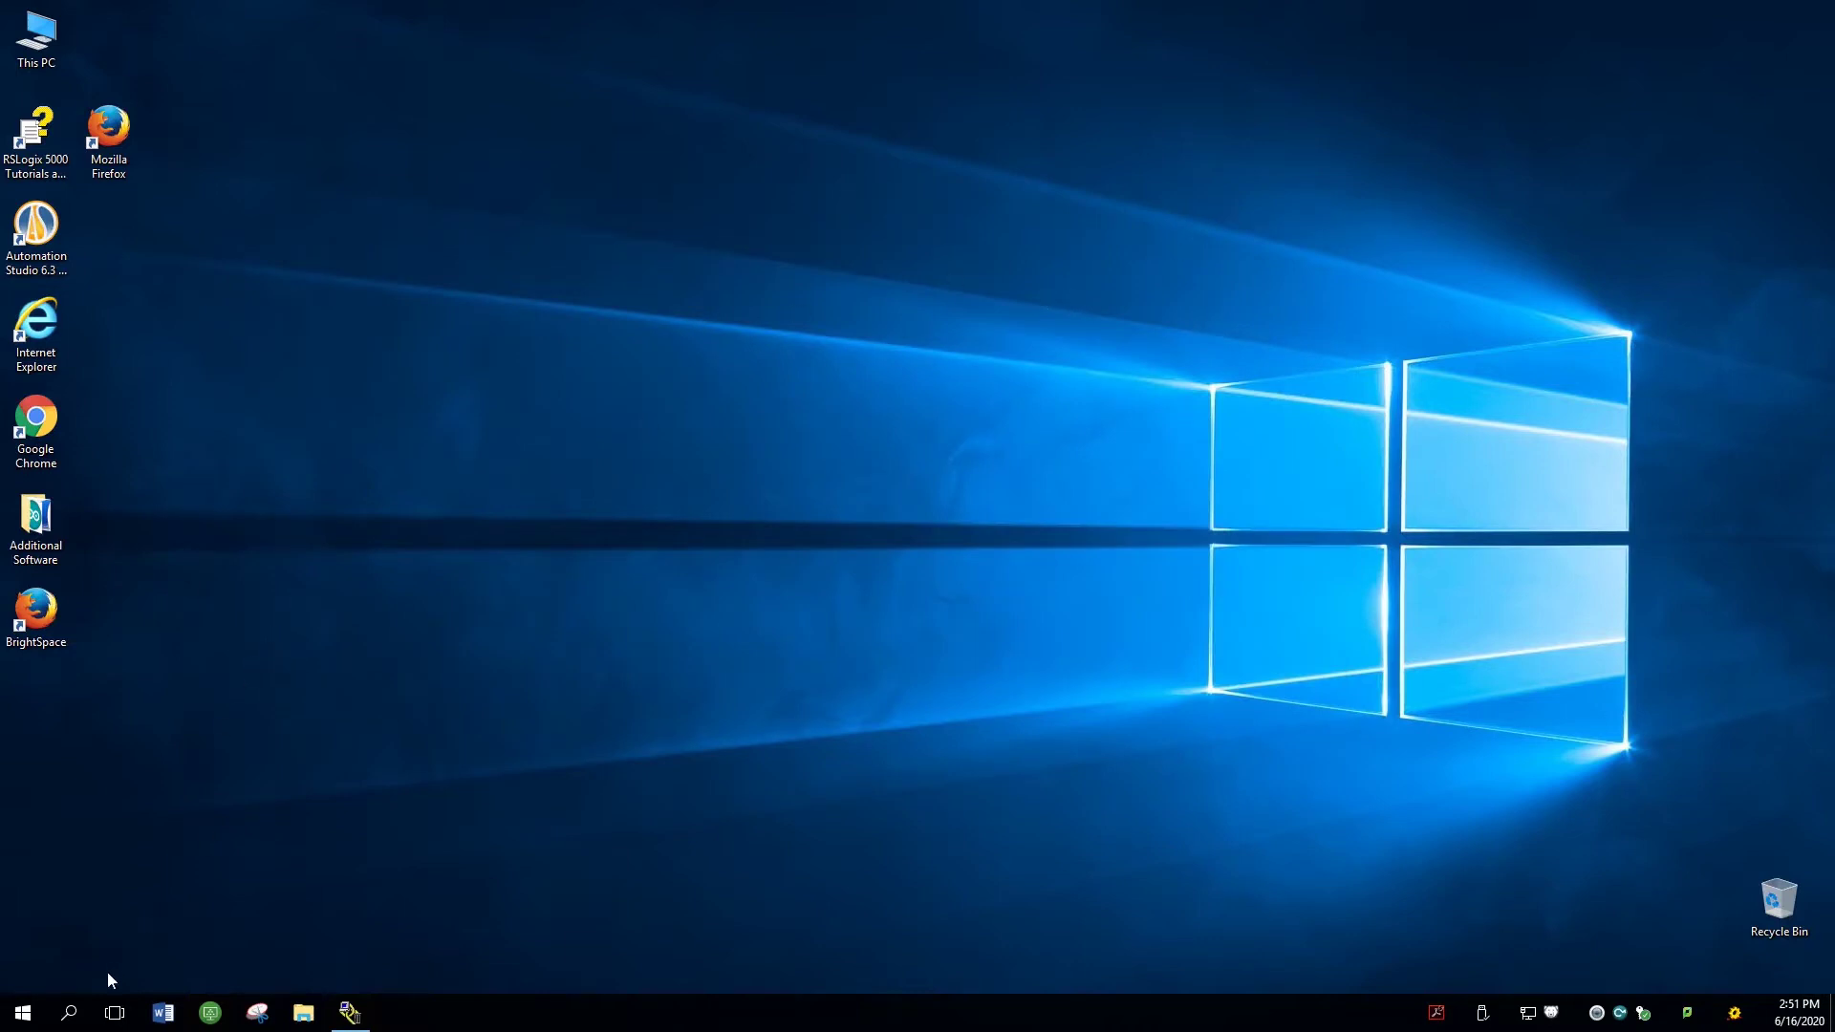
Launch RSLogix 5000 and close its Start Page
{"action": "left_click", "coordinate": [70, 1013]}
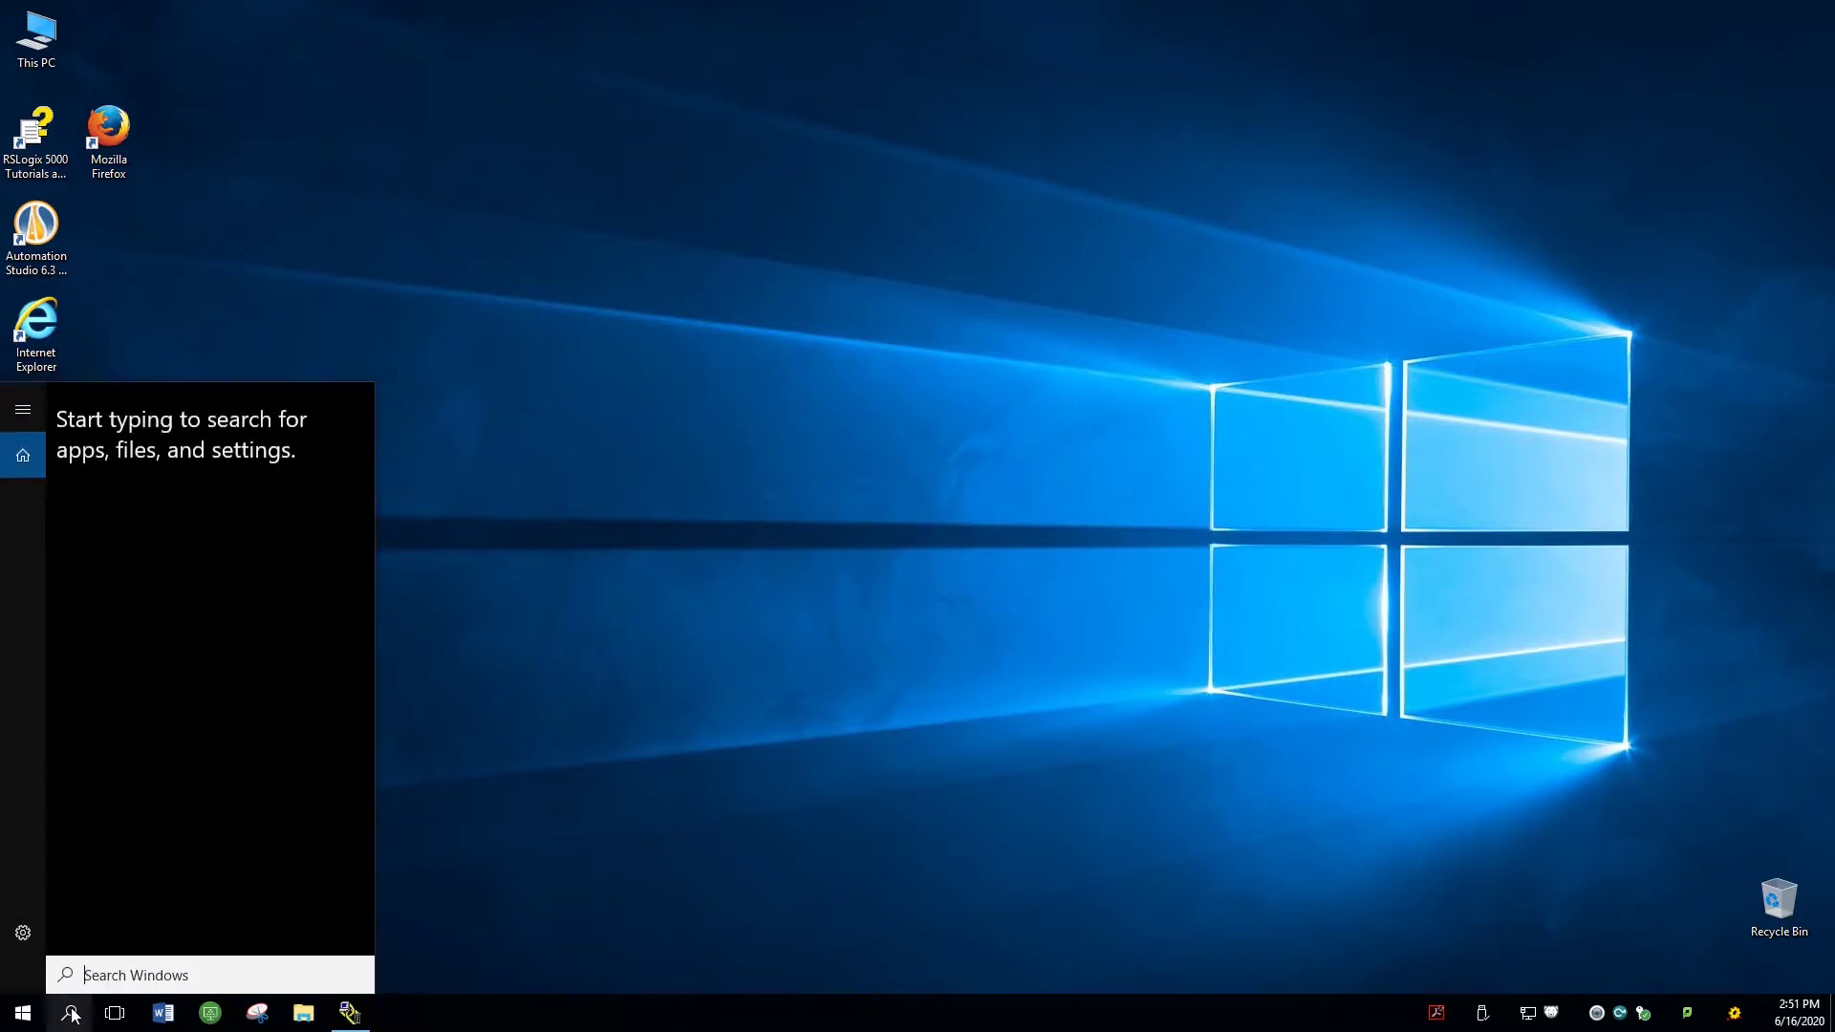
{"action": "type", "text": "rs"}
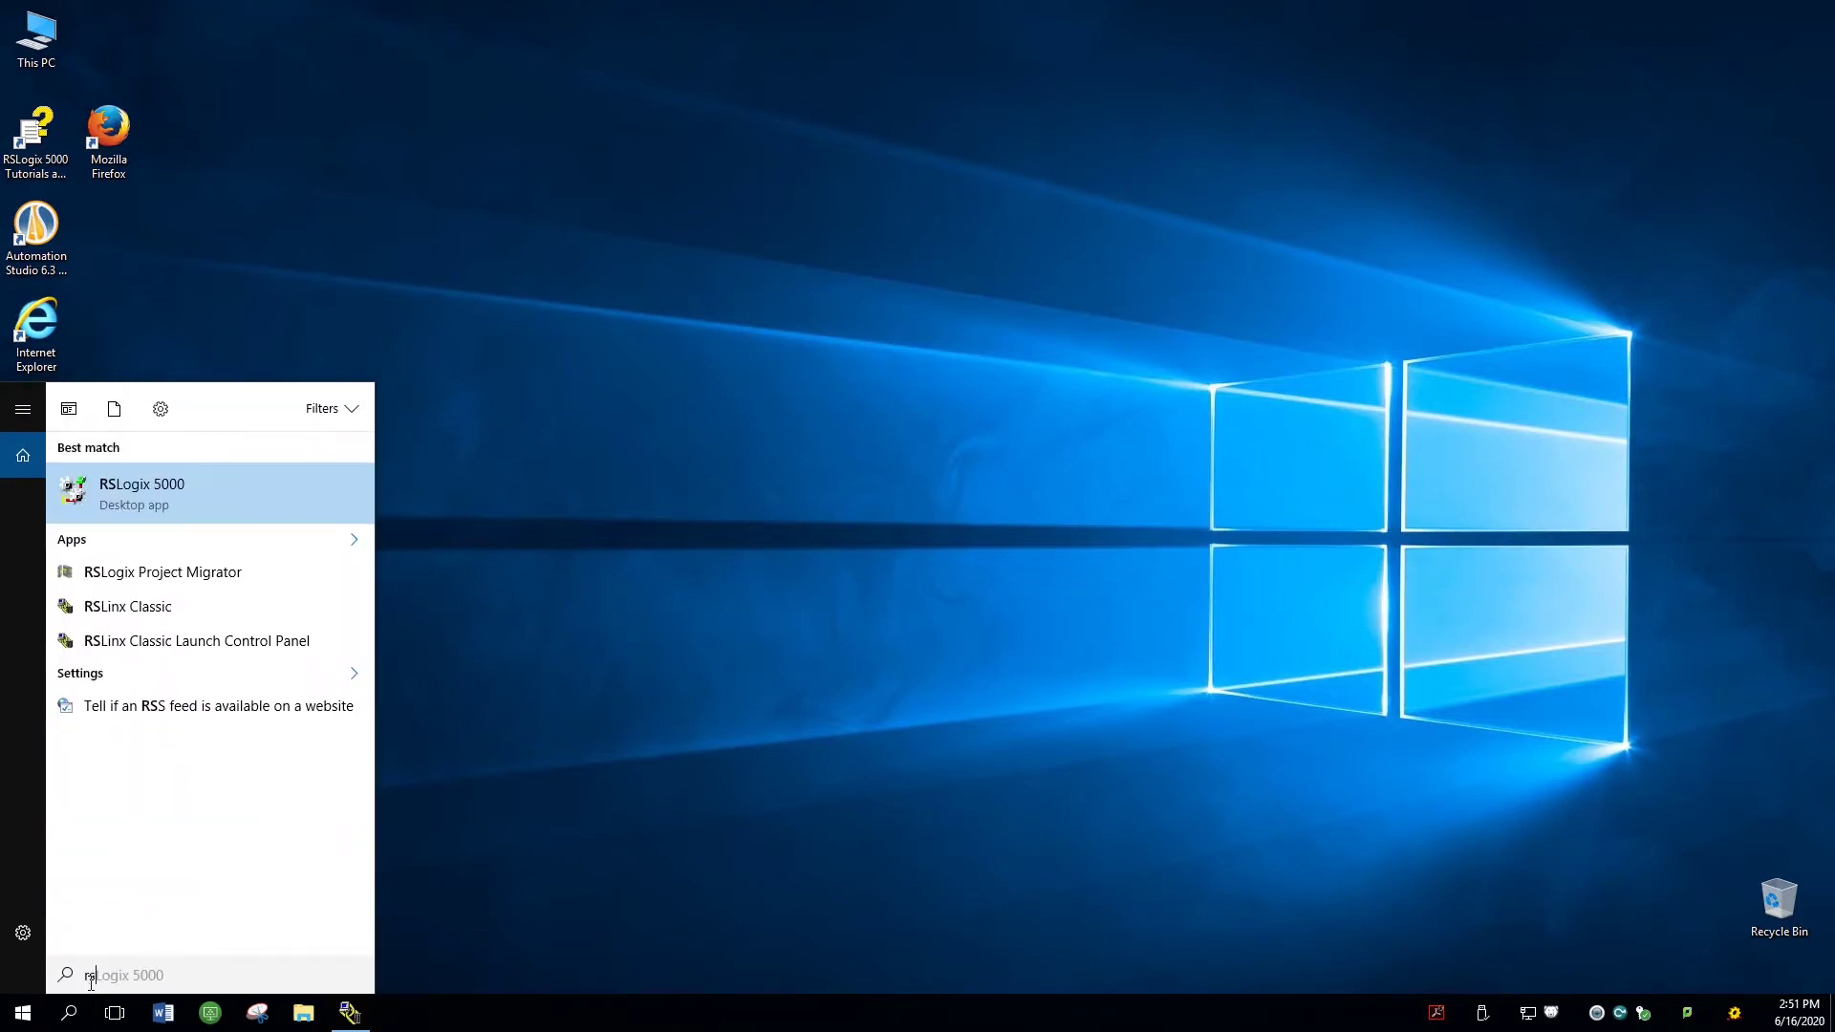
{"action": "type", "text": "logix"}
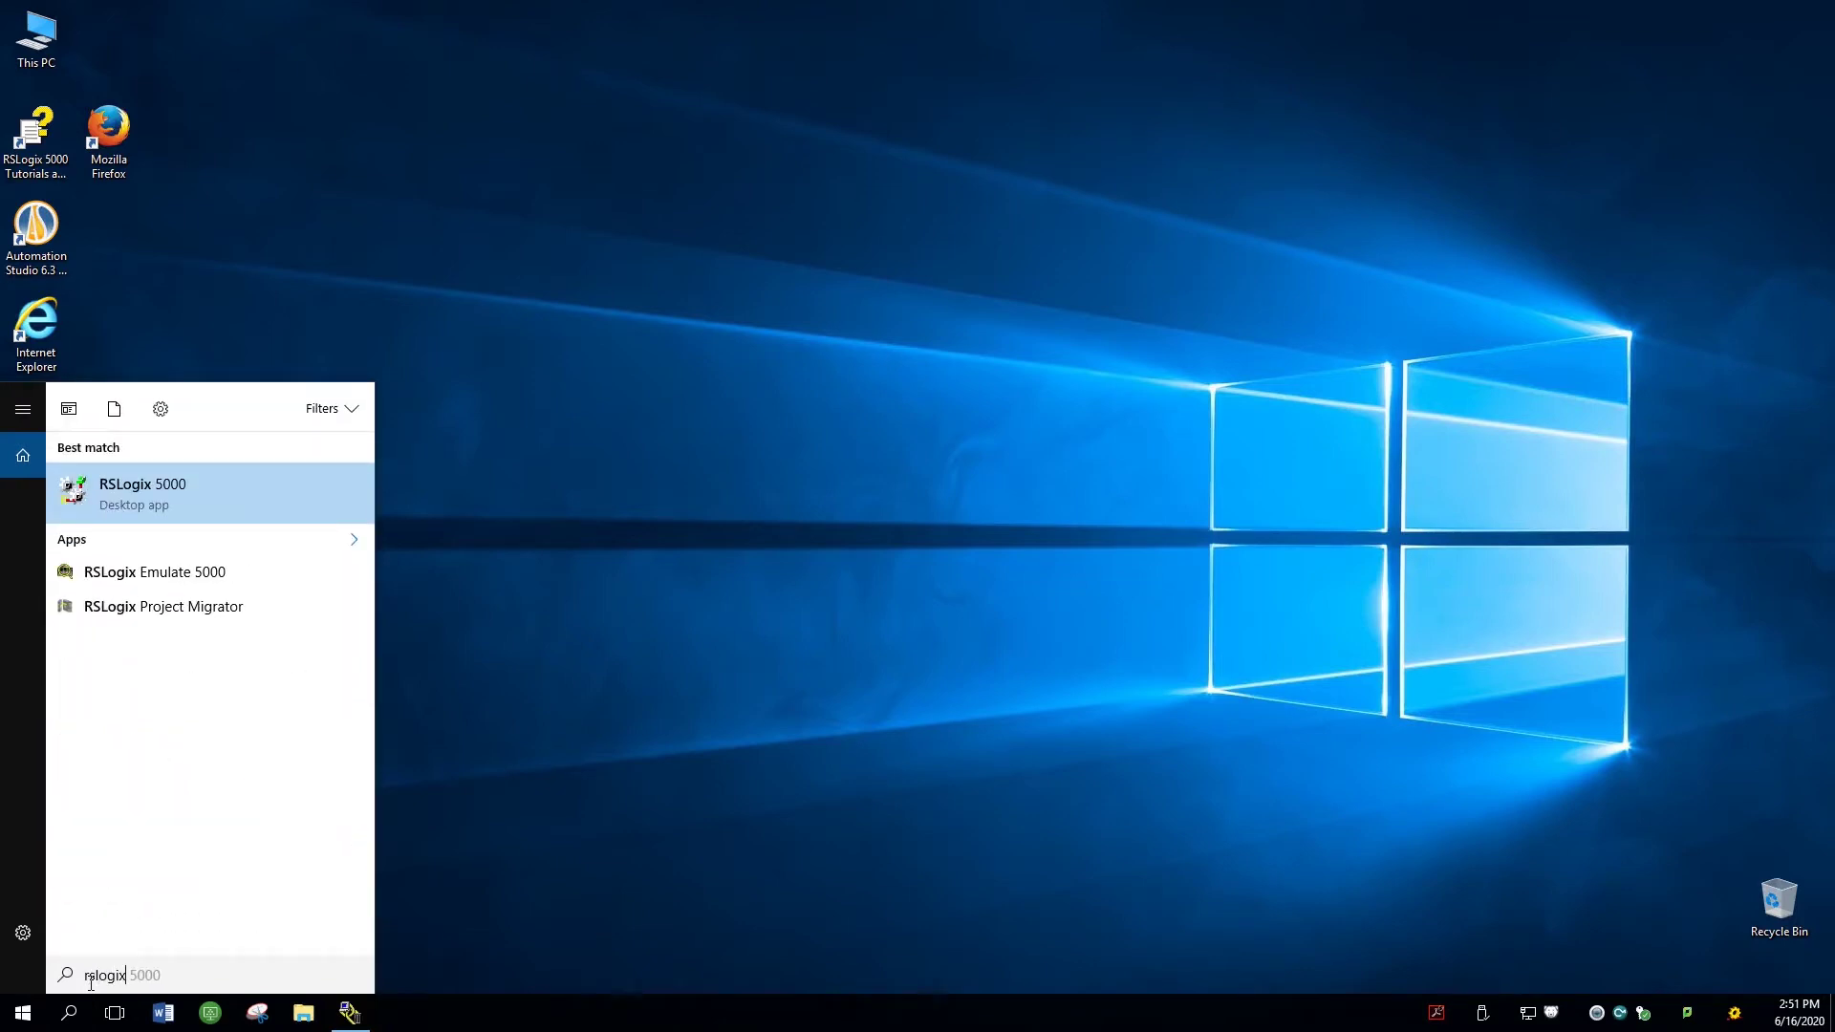
{"action": "type", "text": "500"}
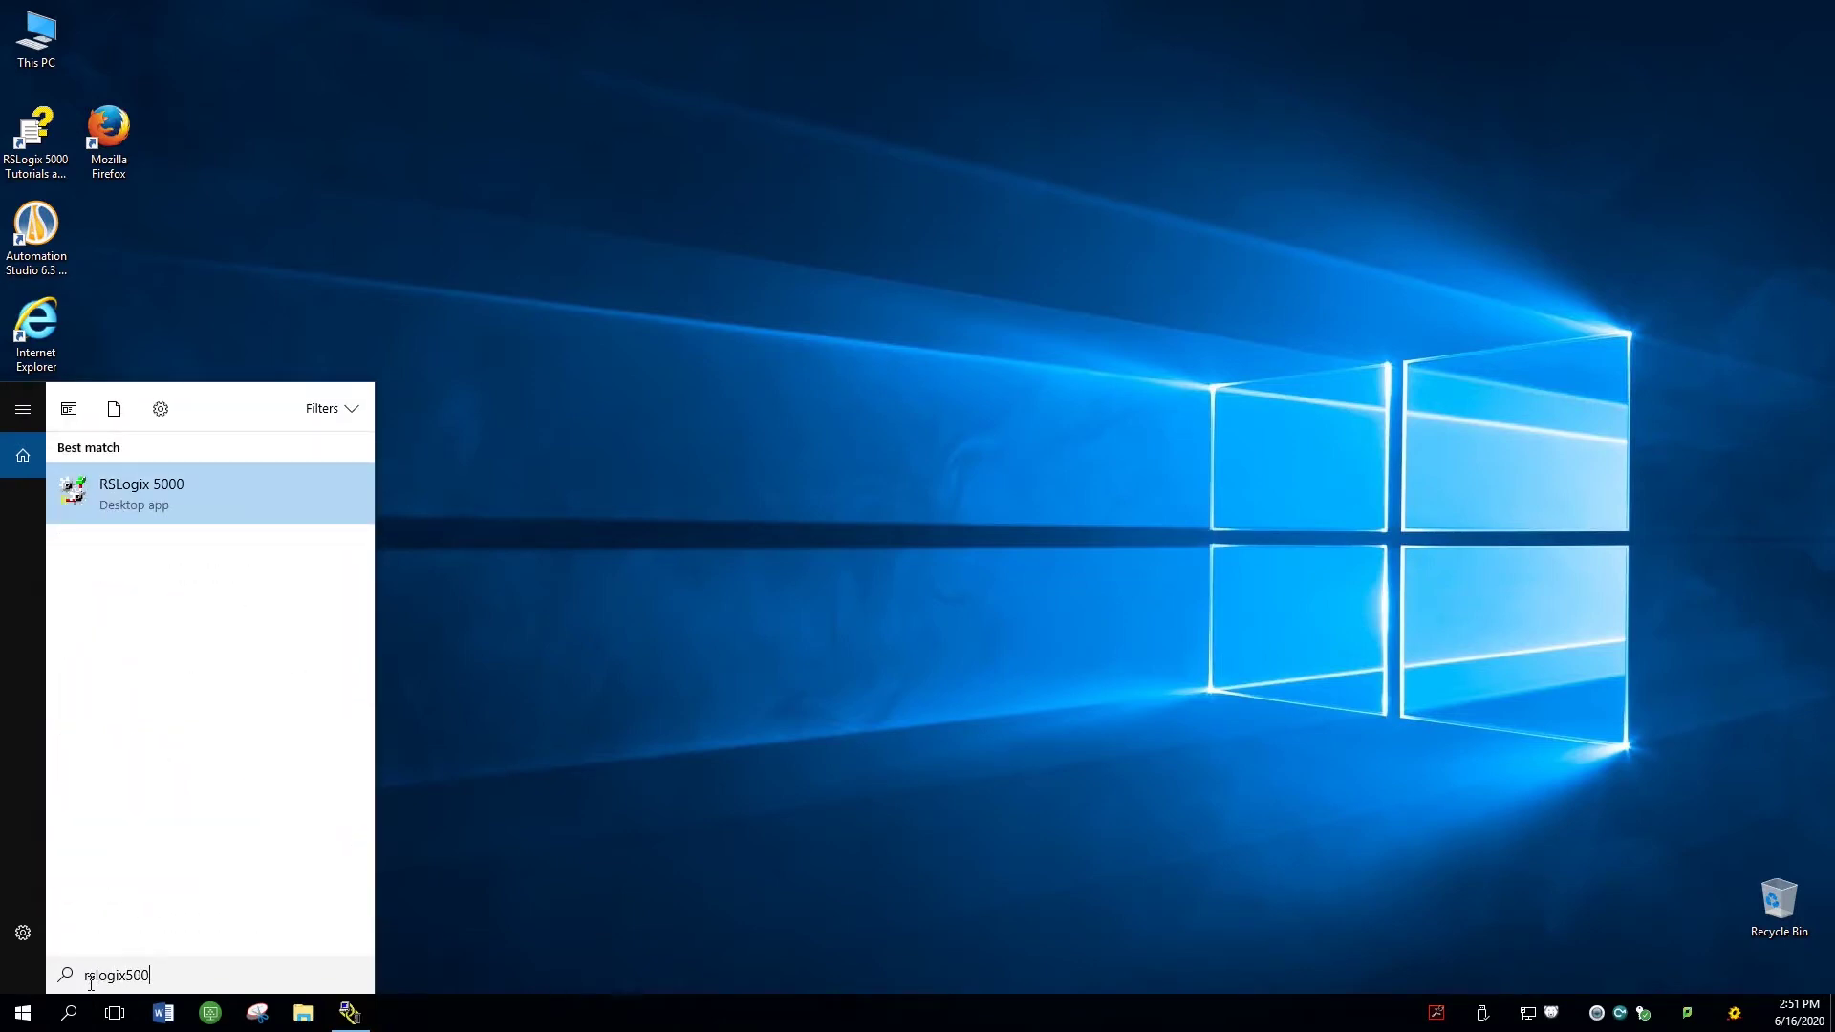
{"action": "key", "text": "Return"}
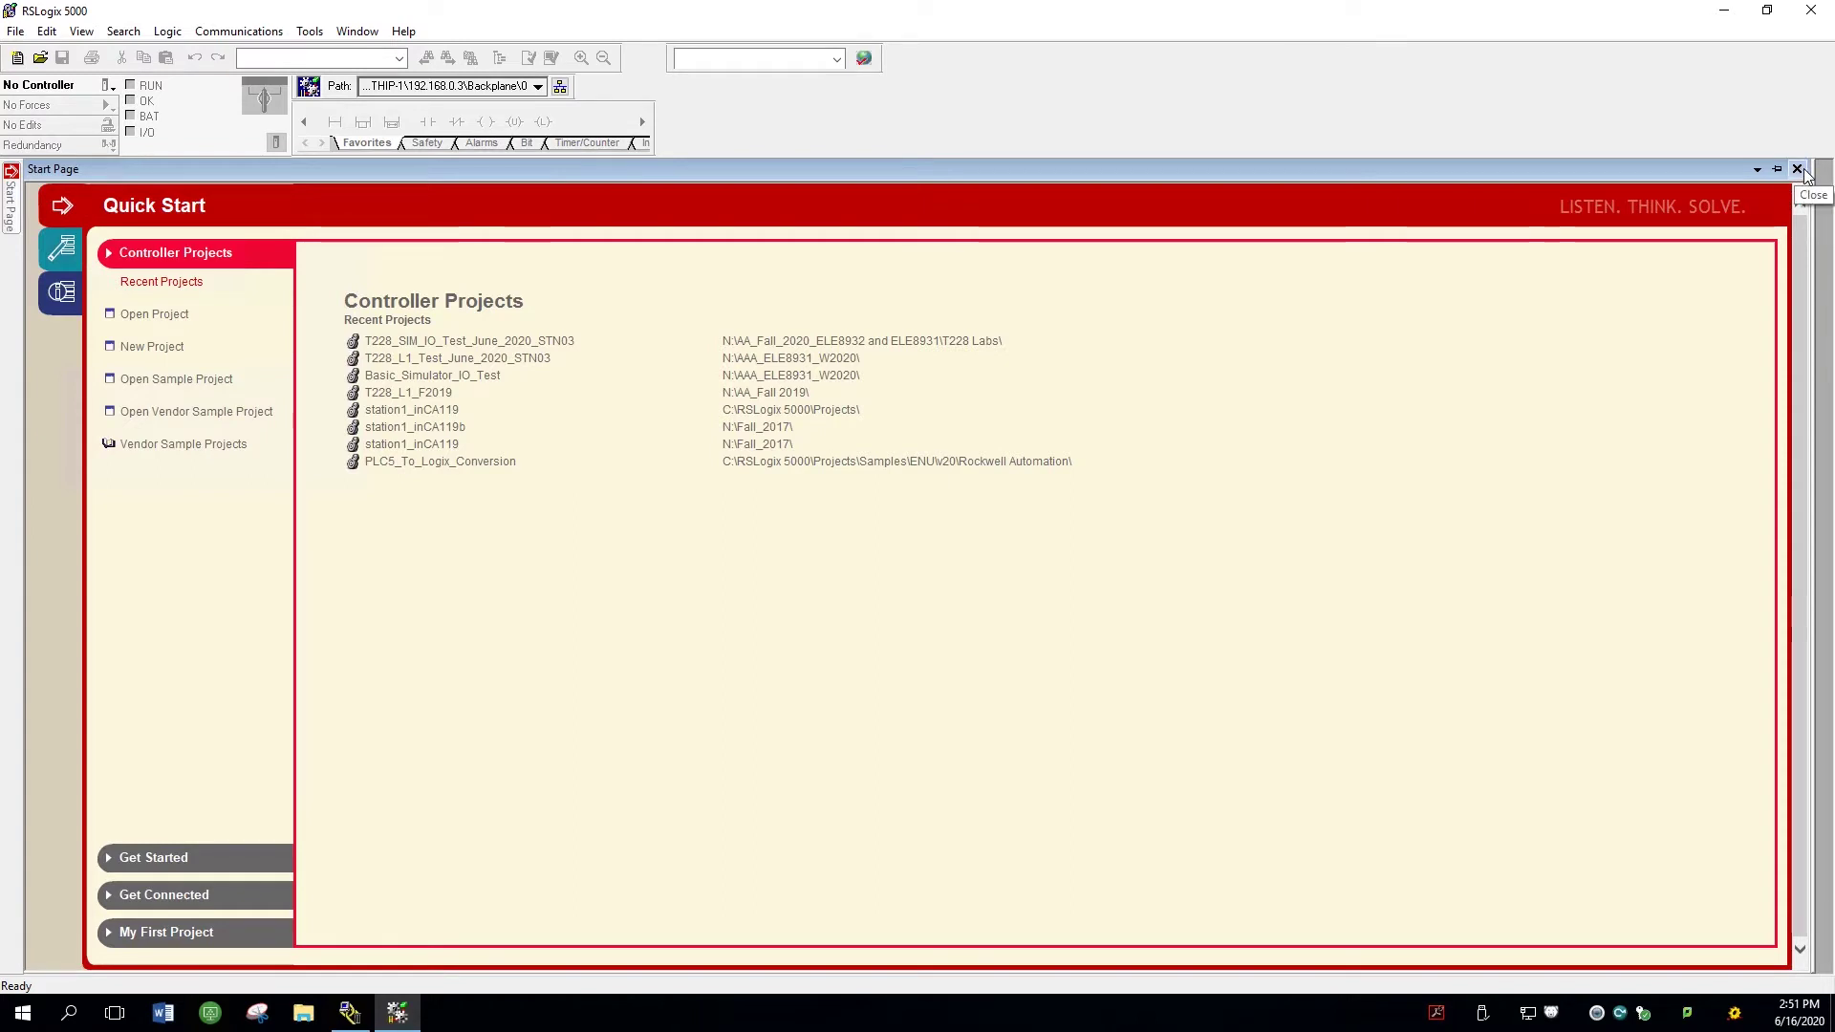
{"action": "left_click", "coordinate": [1798, 169]}
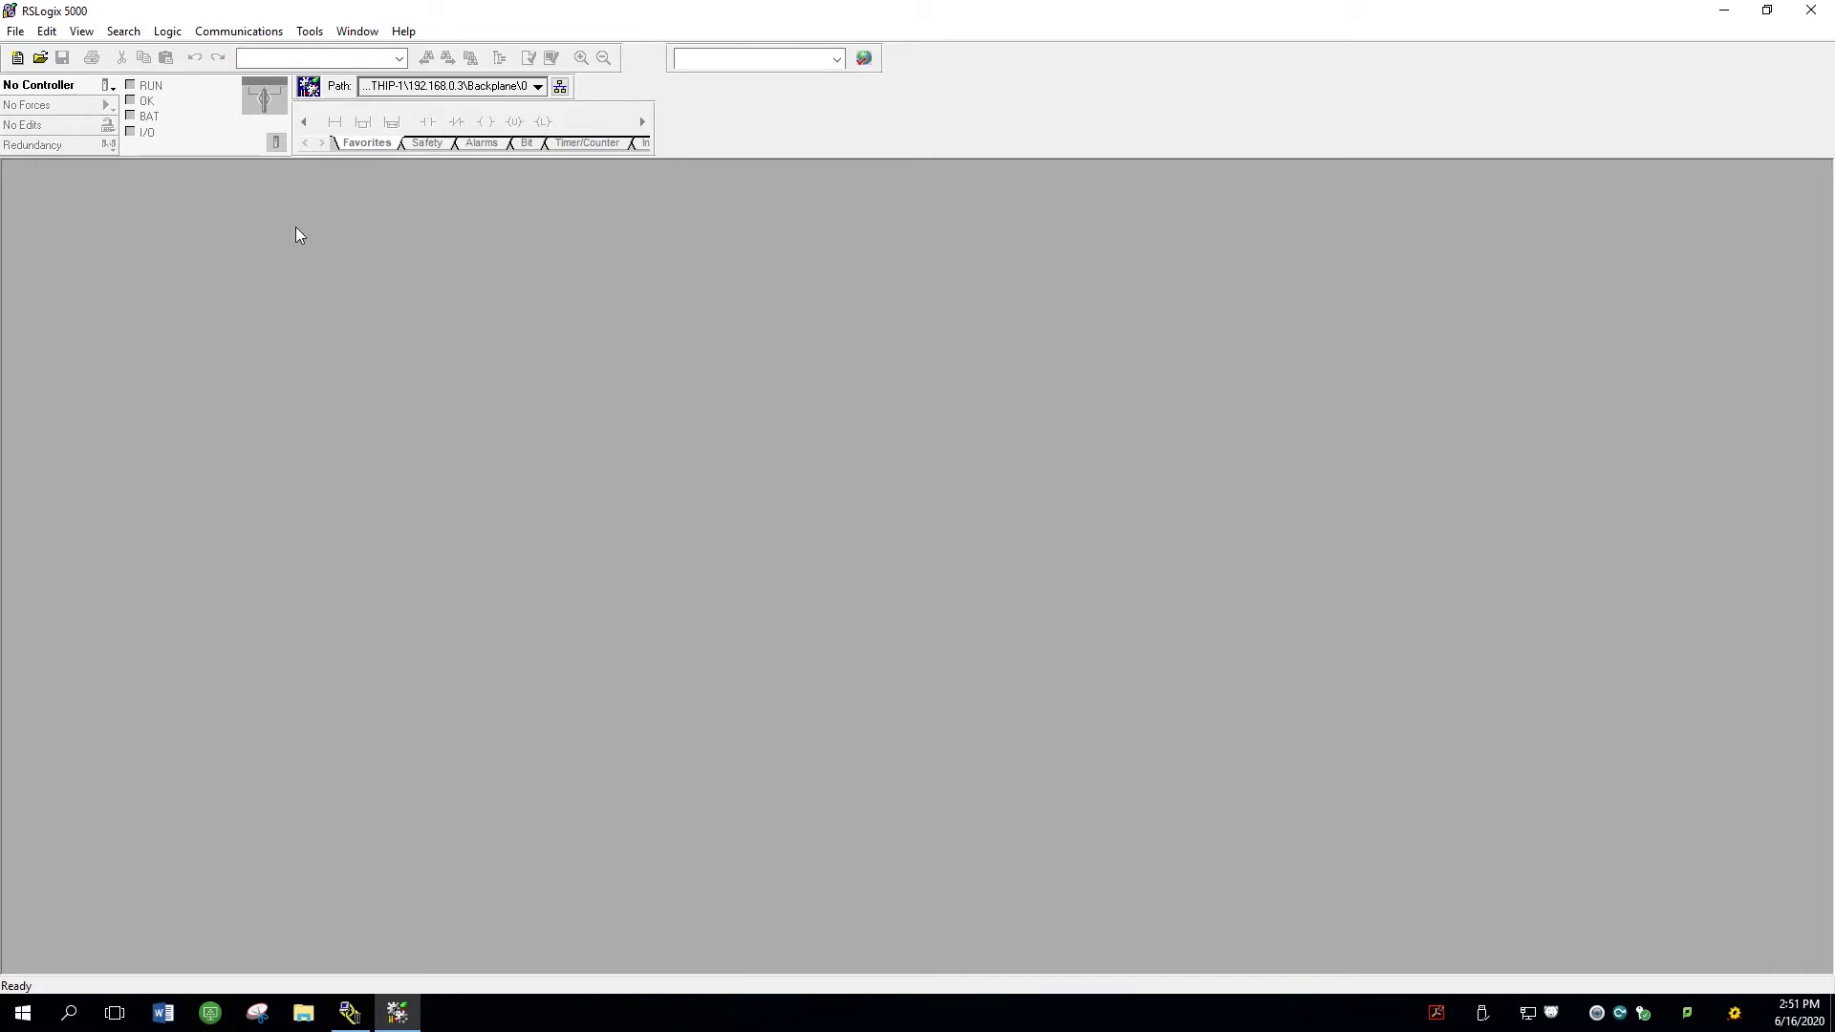
Open the project T228_SIM_IO_Test_June_2020_STN03.ACD from the T228 Labs folder
{"action": "left_click", "coordinate": [15, 31]}
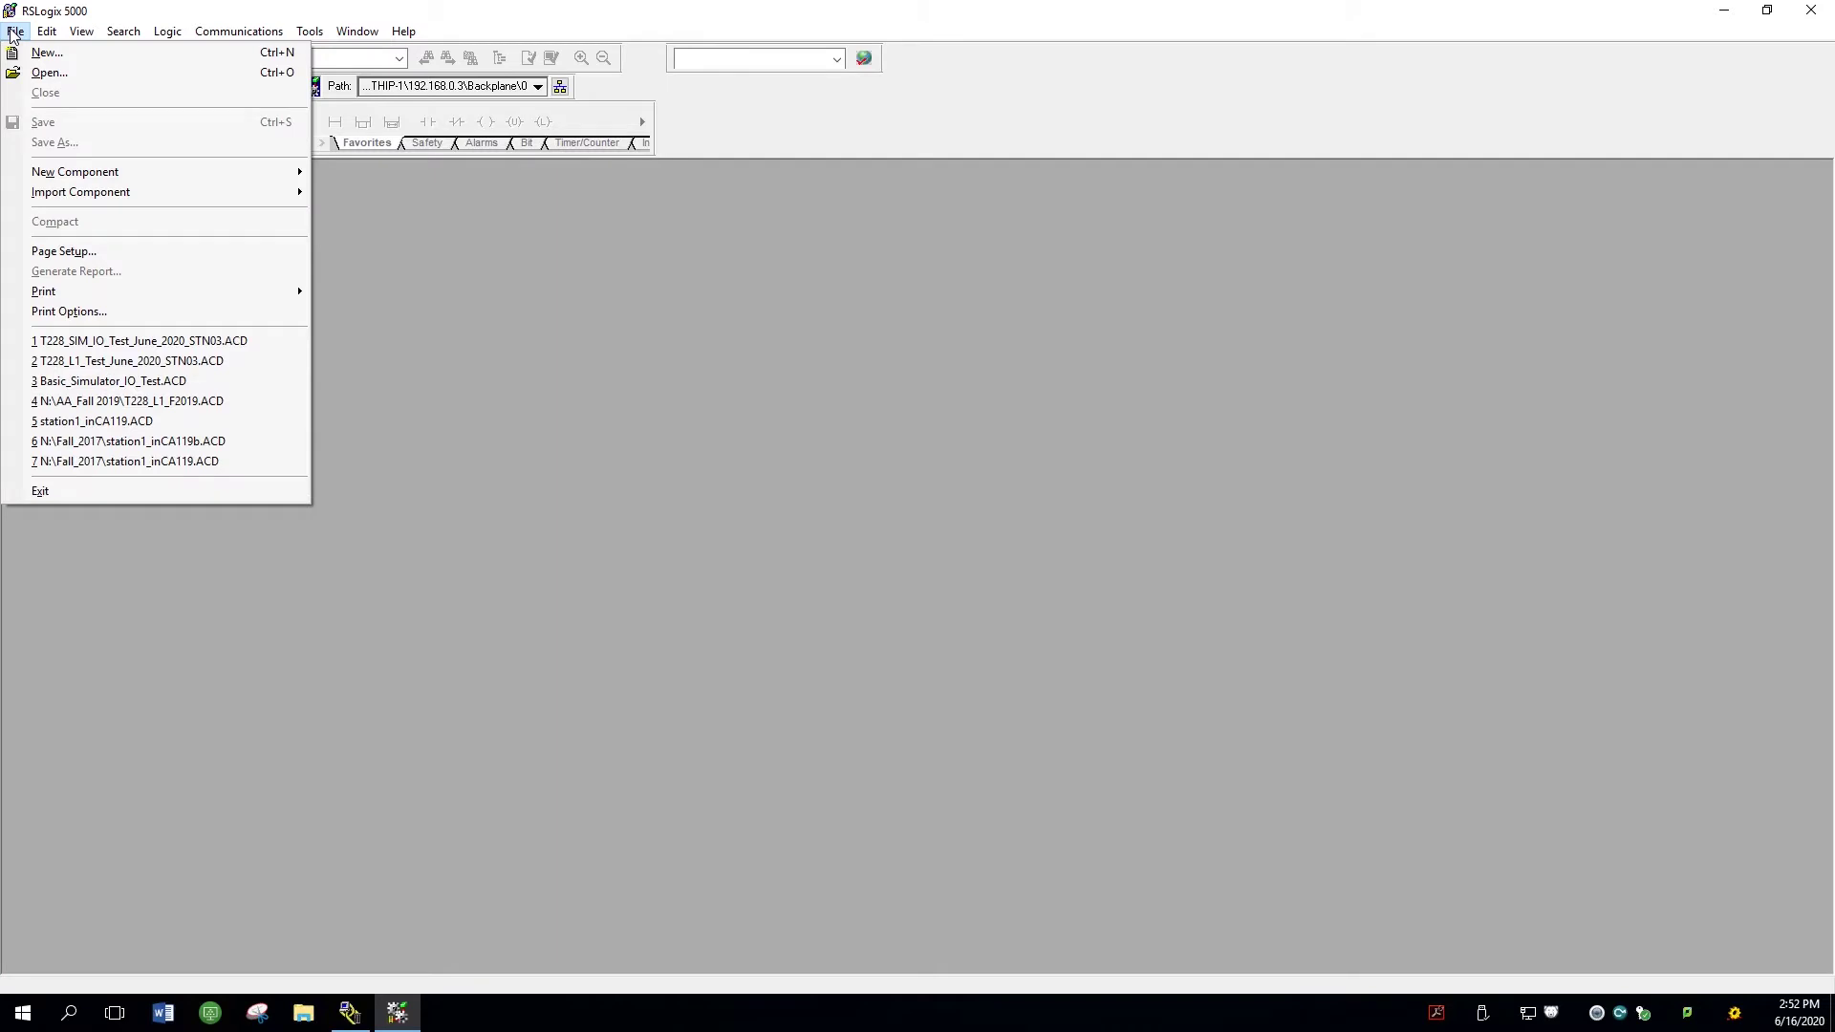
{"action": "left_click", "coordinate": [69, 84]}
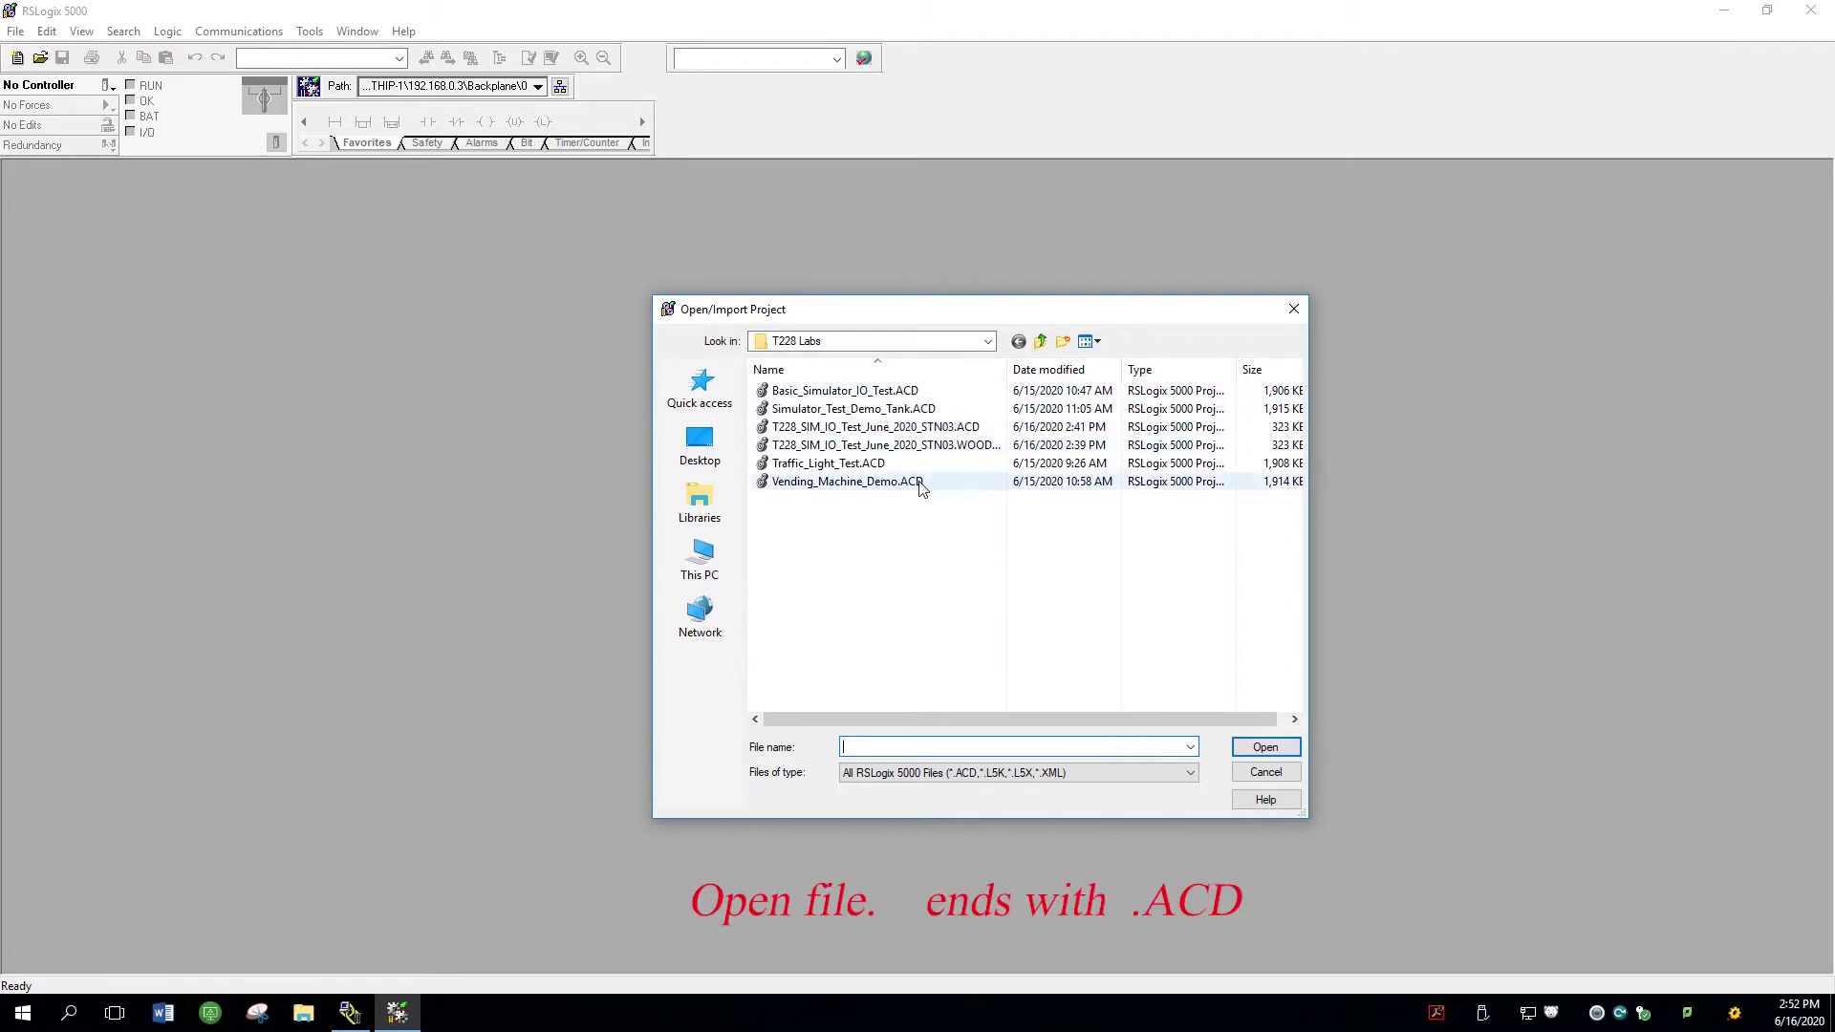
{"action": "double_click", "coordinate": [886, 431]}
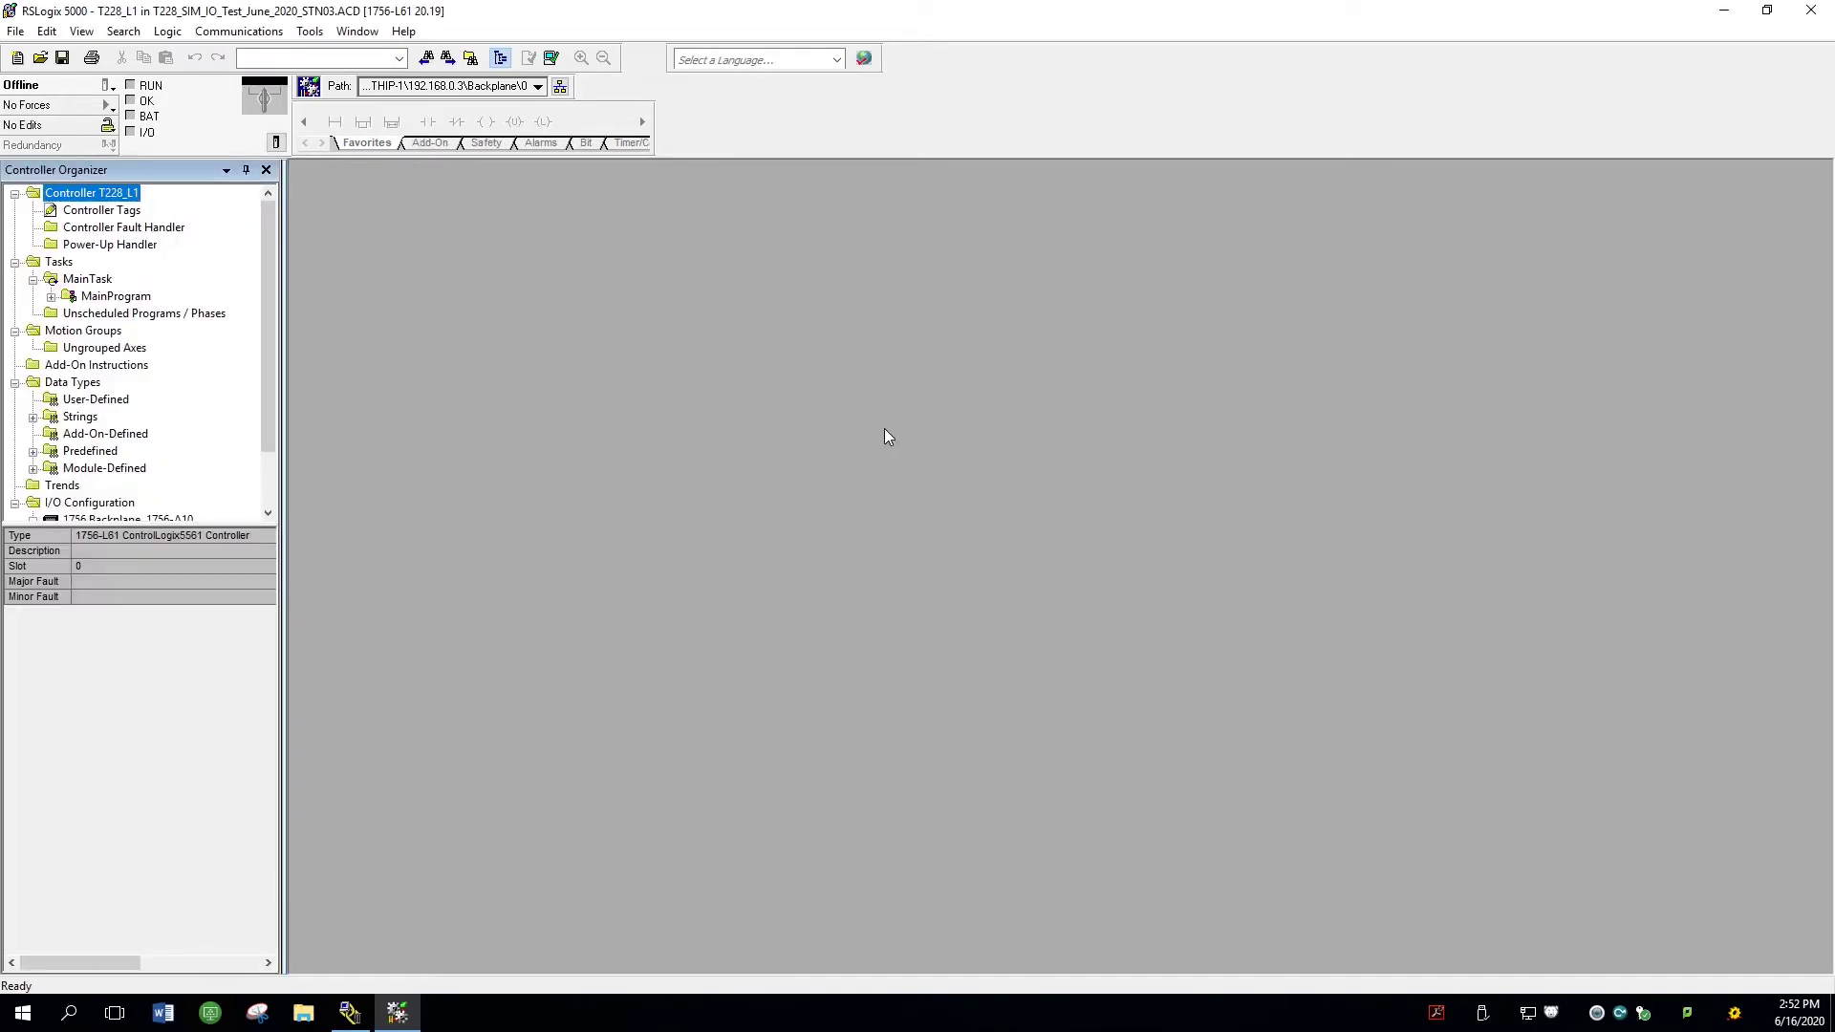
Review MainProgram's MainRoutine ladder, its Program Tags and the I/O Configuration, and return to MainRoutine
{"action": "left_click", "coordinate": [52, 297]}
{"action": "double_click", "coordinate": [134, 331]}
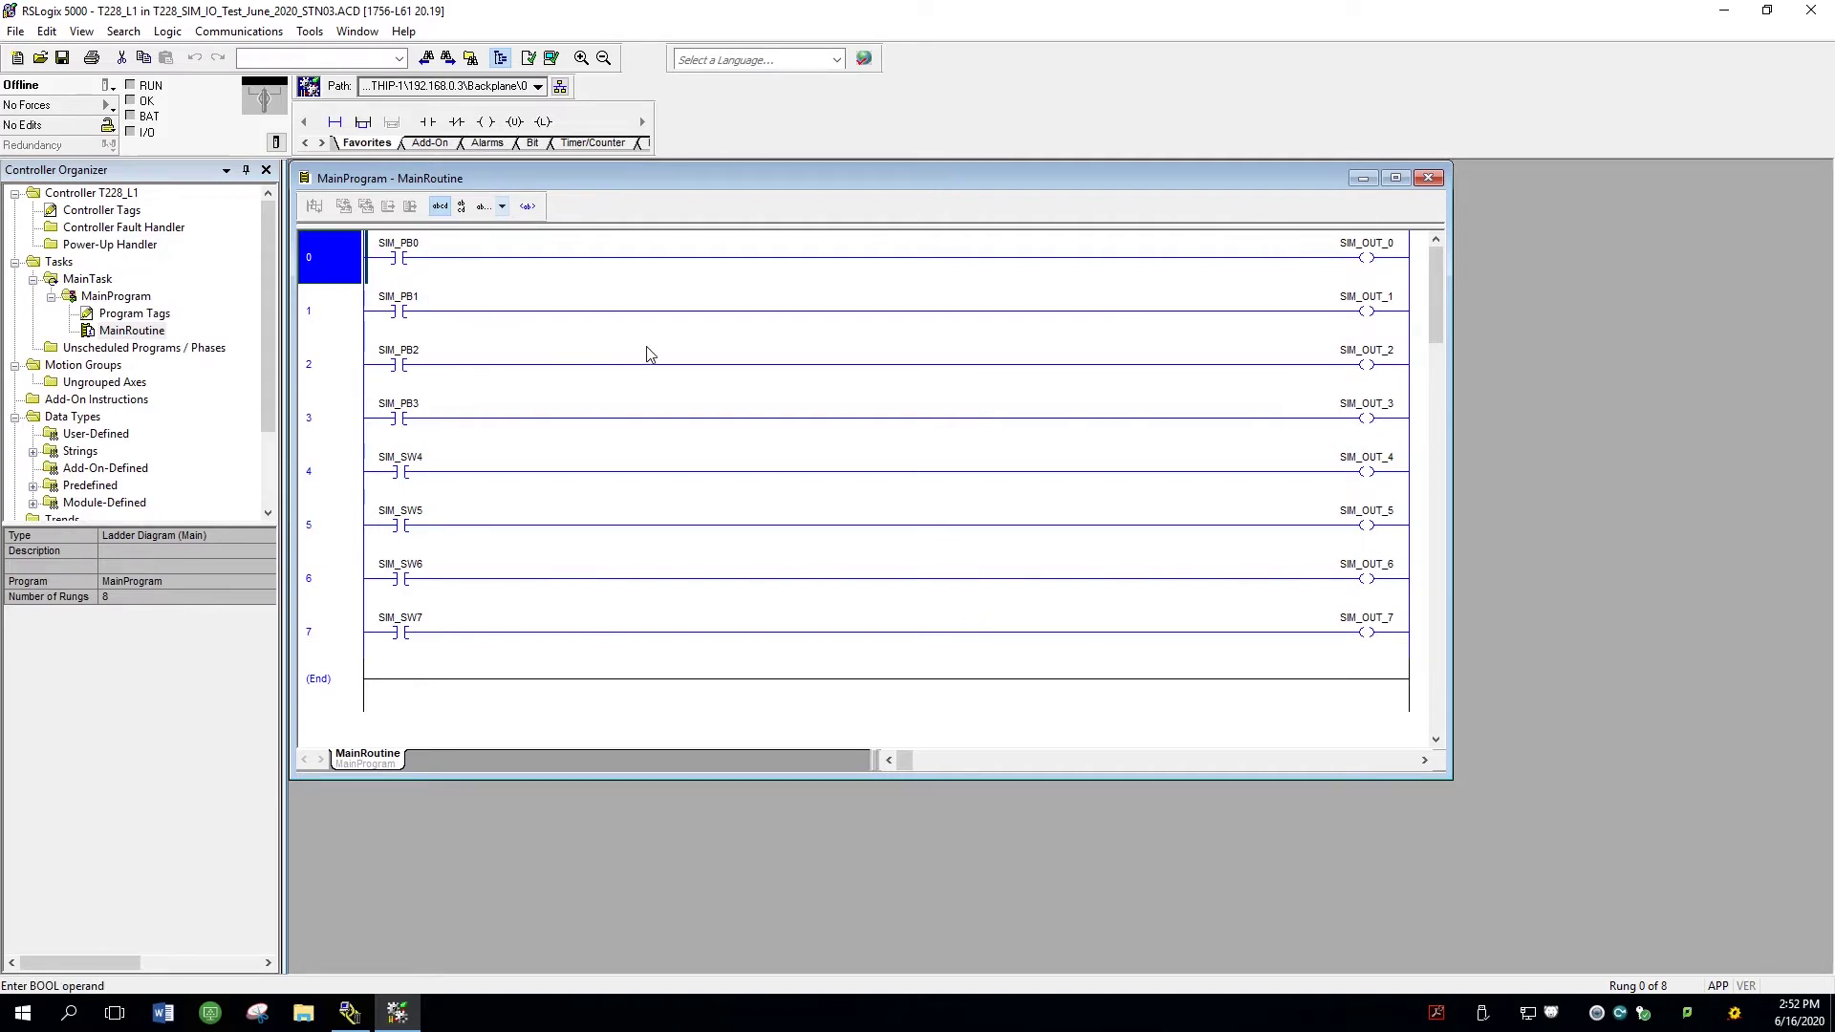
{"action": "double_click", "coordinate": [129, 314]}
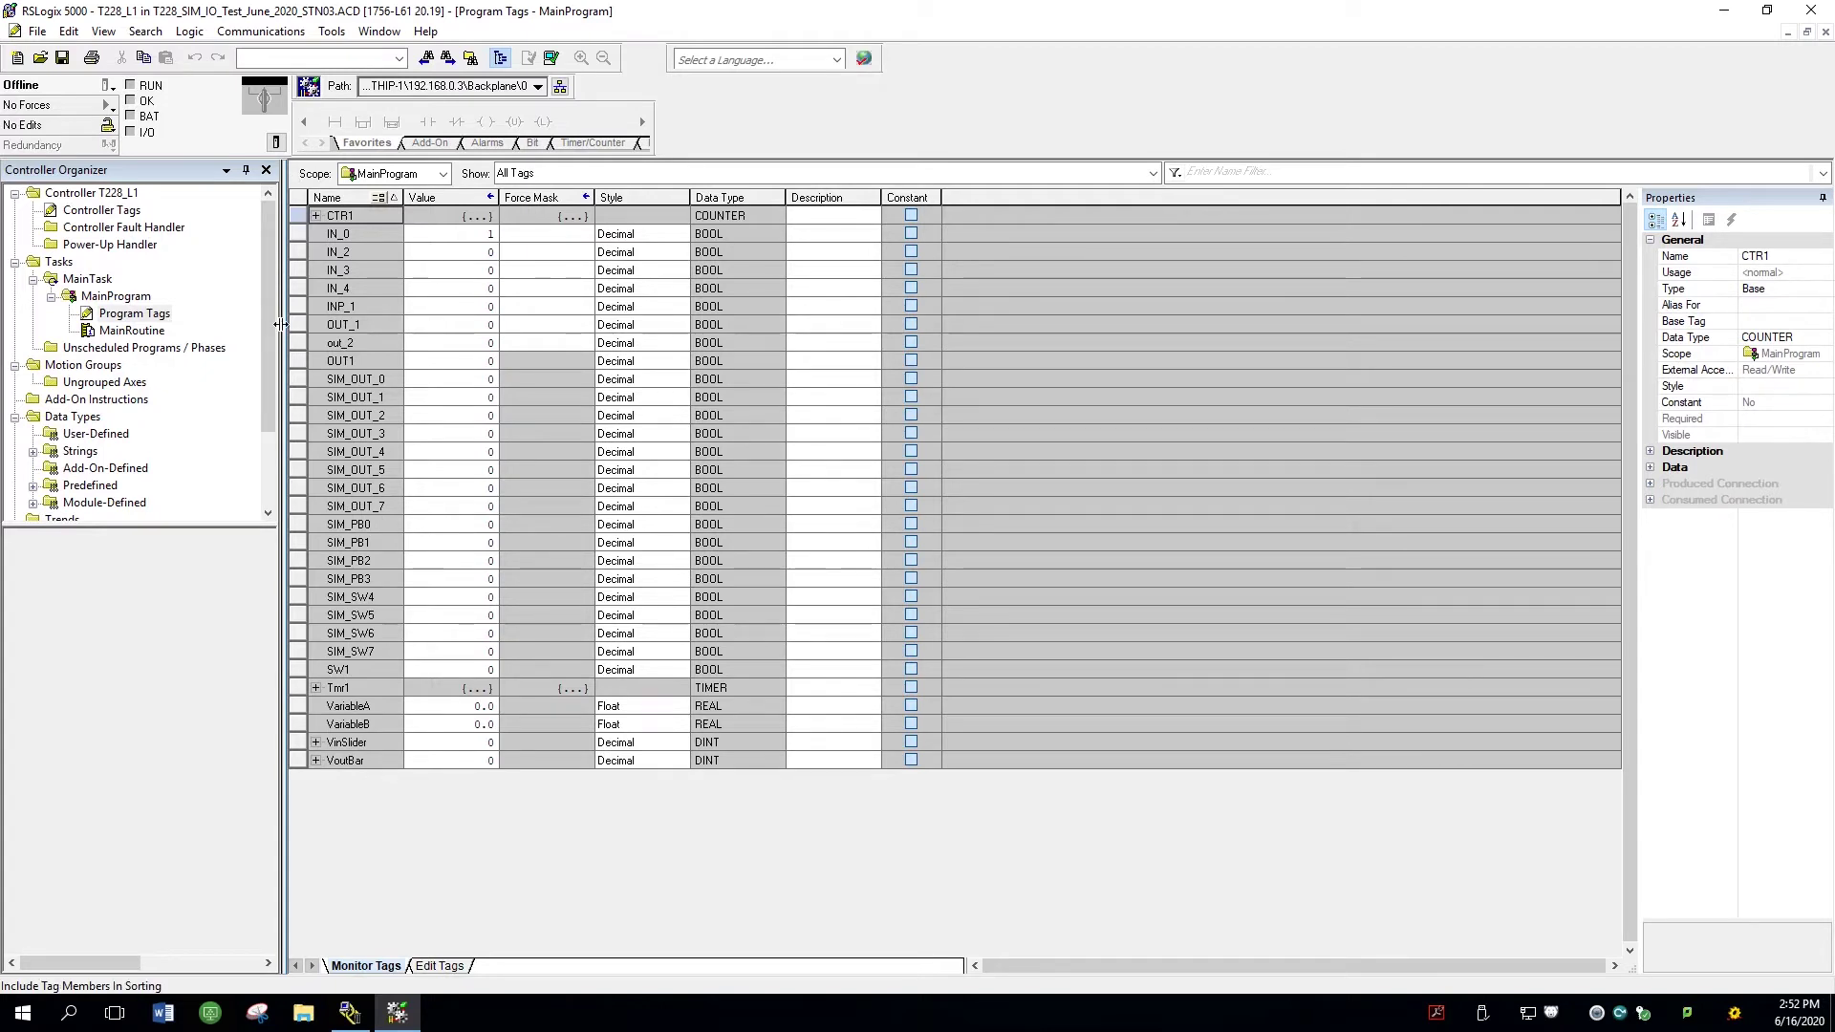
{"action": "left_click_drag", "start_coordinate": [274, 306], "coordinate": [285, 451]}
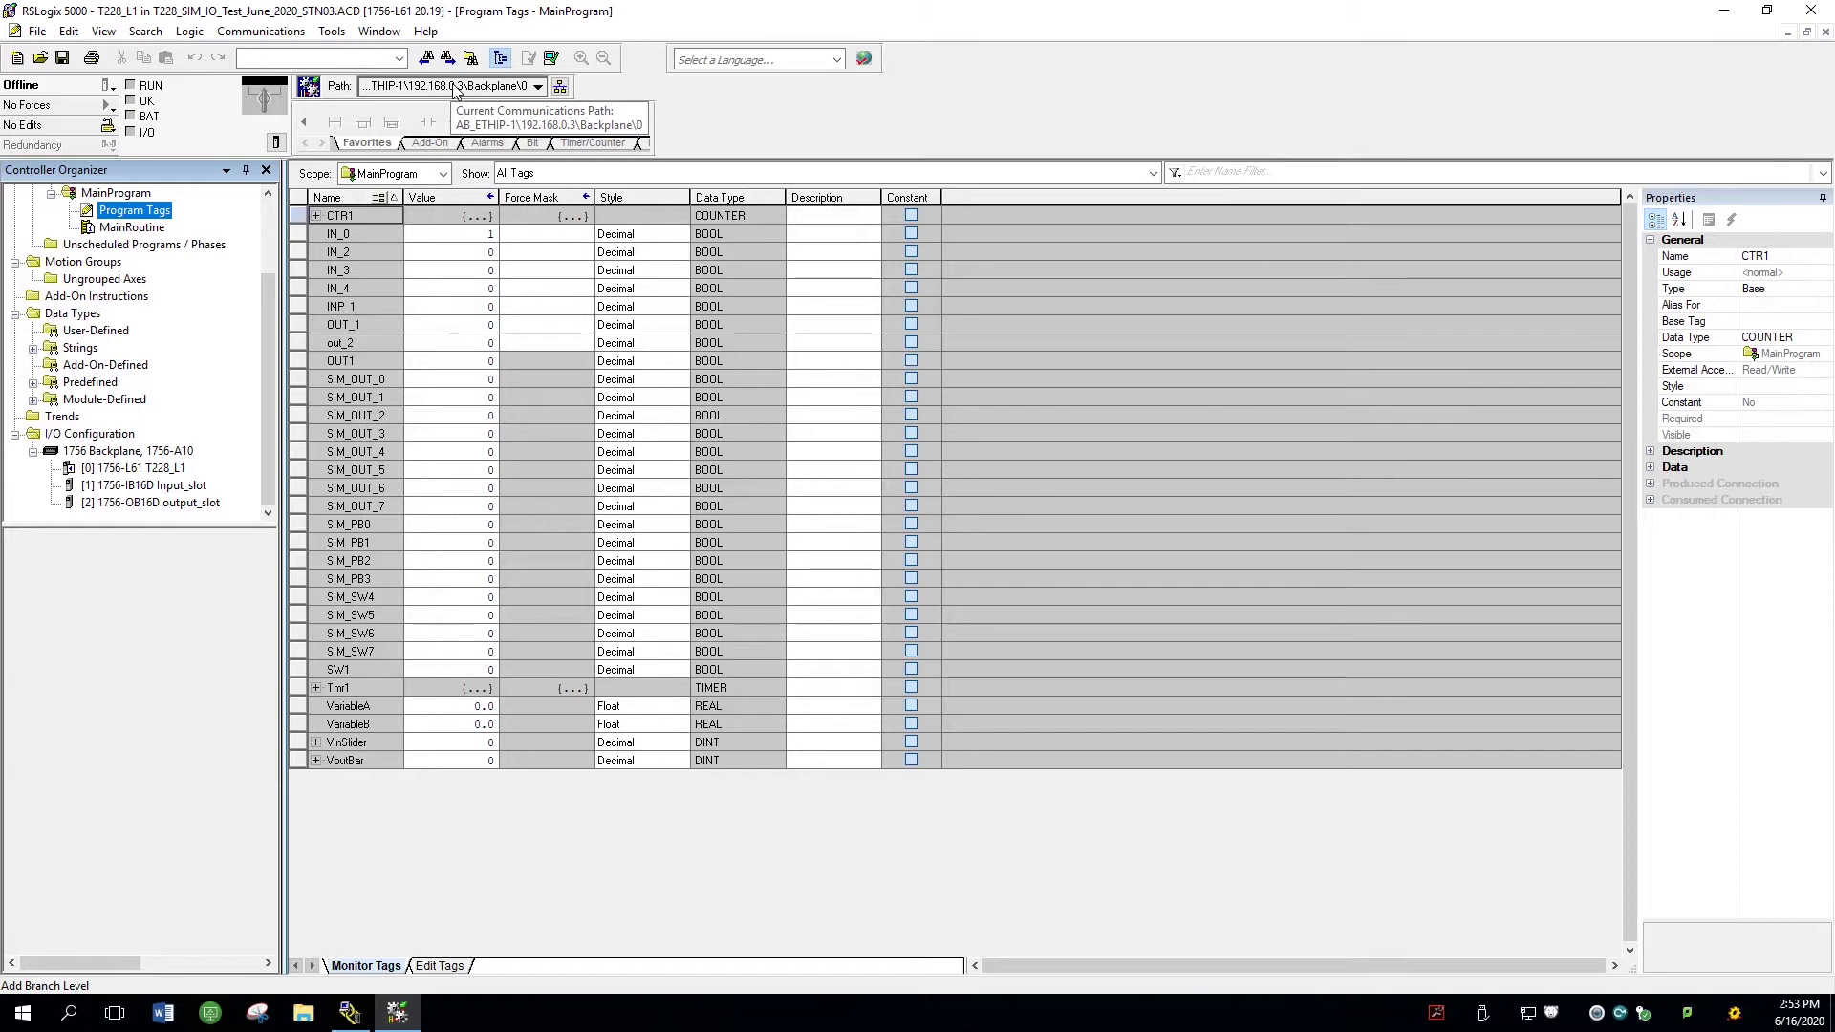
{"action": "double_click", "coordinate": [143, 231]}
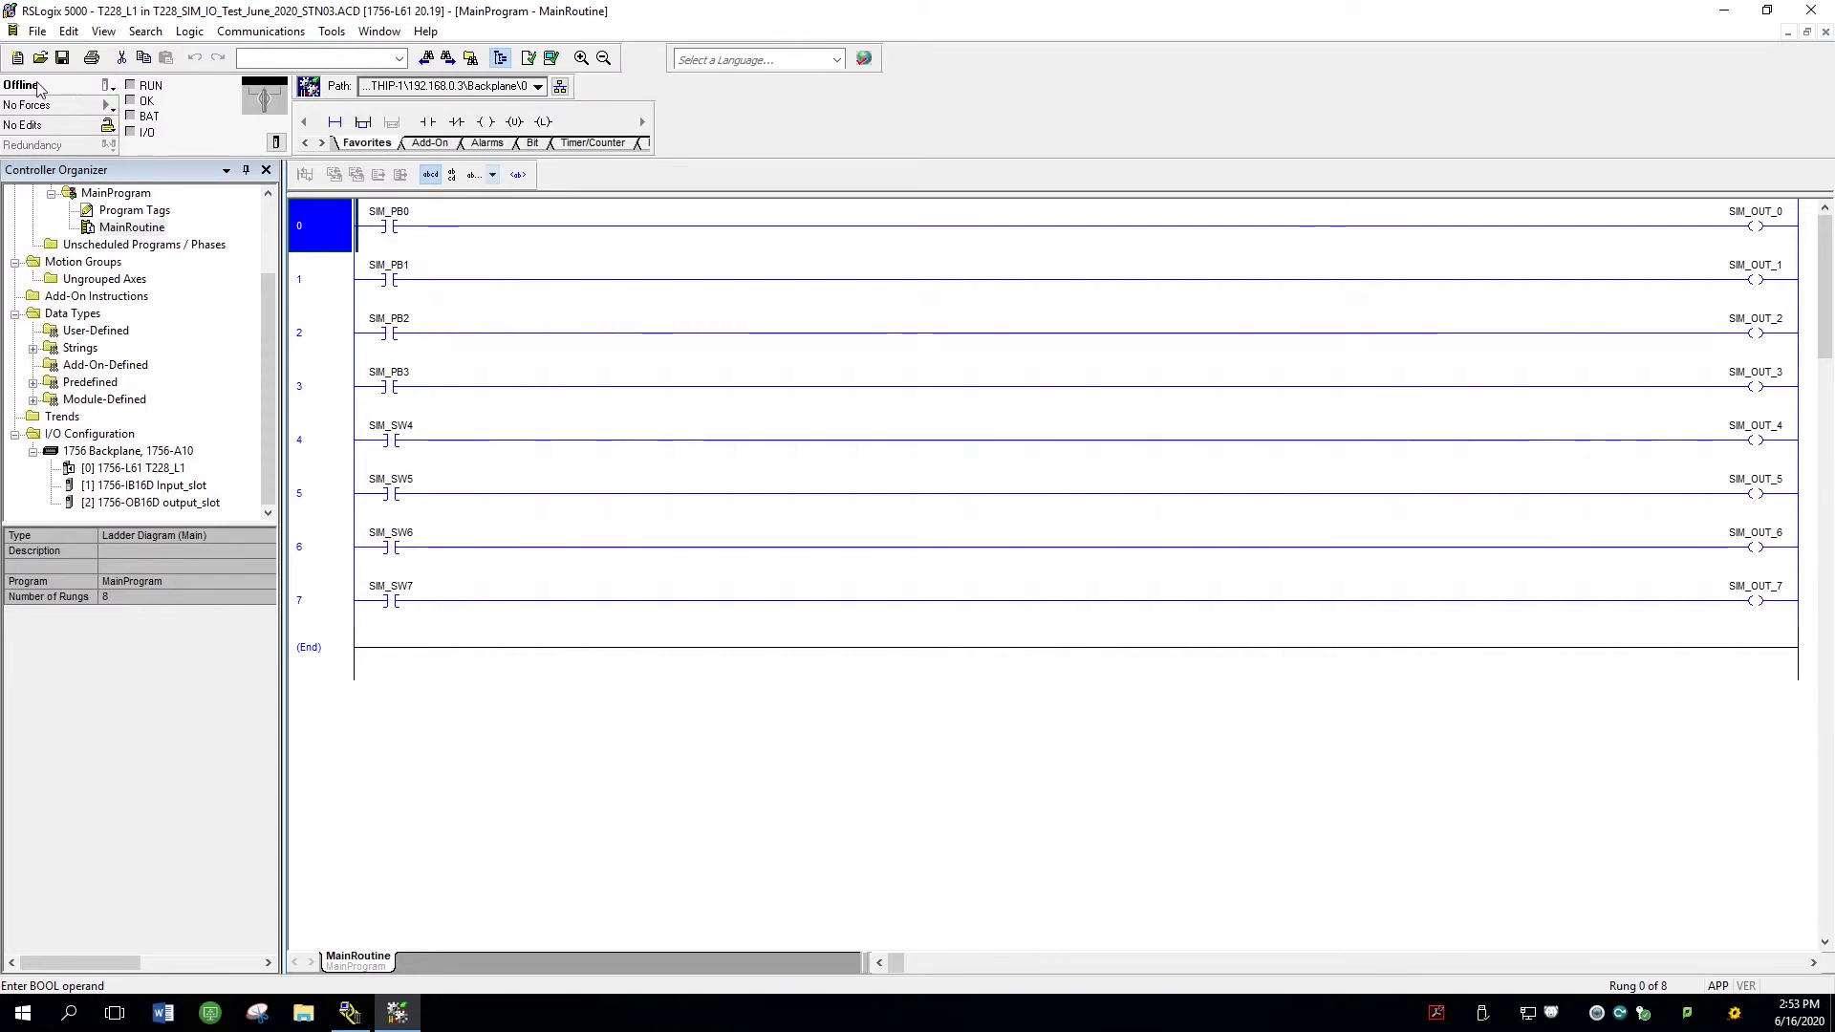
Download the offline project to the controller and switch the controller back to Remote Run
{"action": "left_click", "coordinate": [108, 86]}
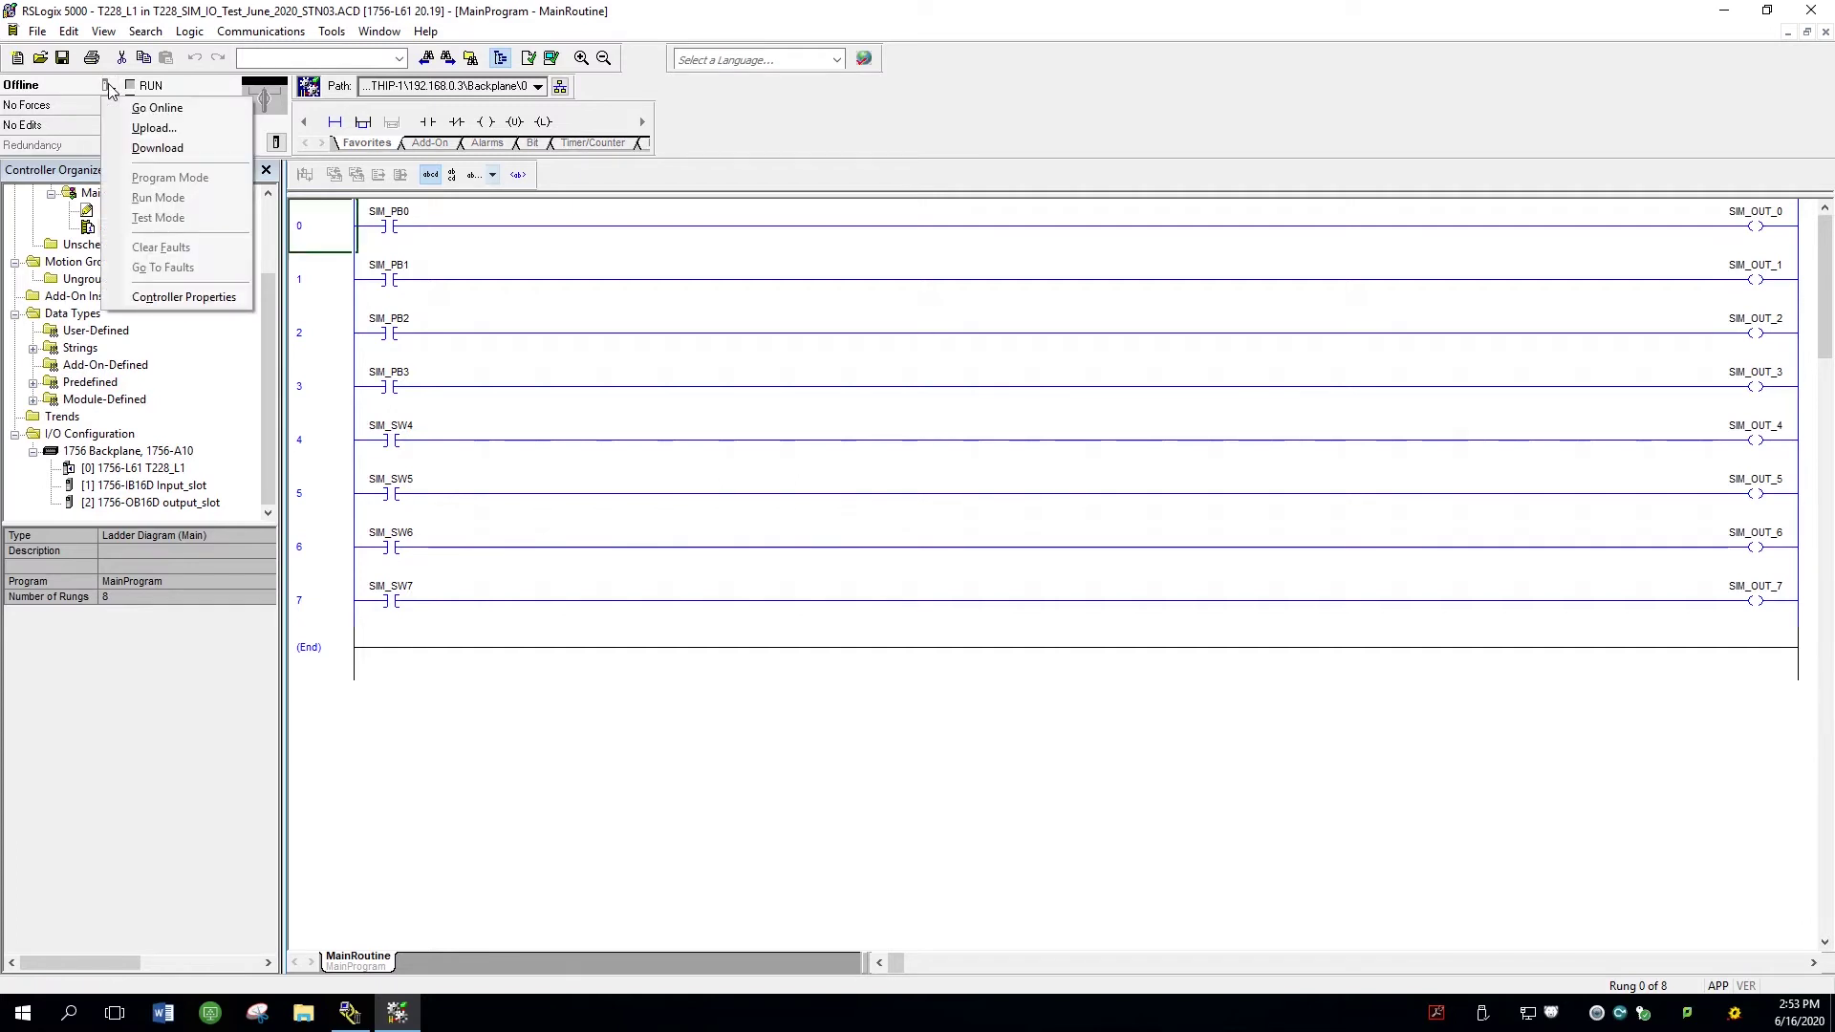
{"action": "left_click", "coordinate": [158, 150]}
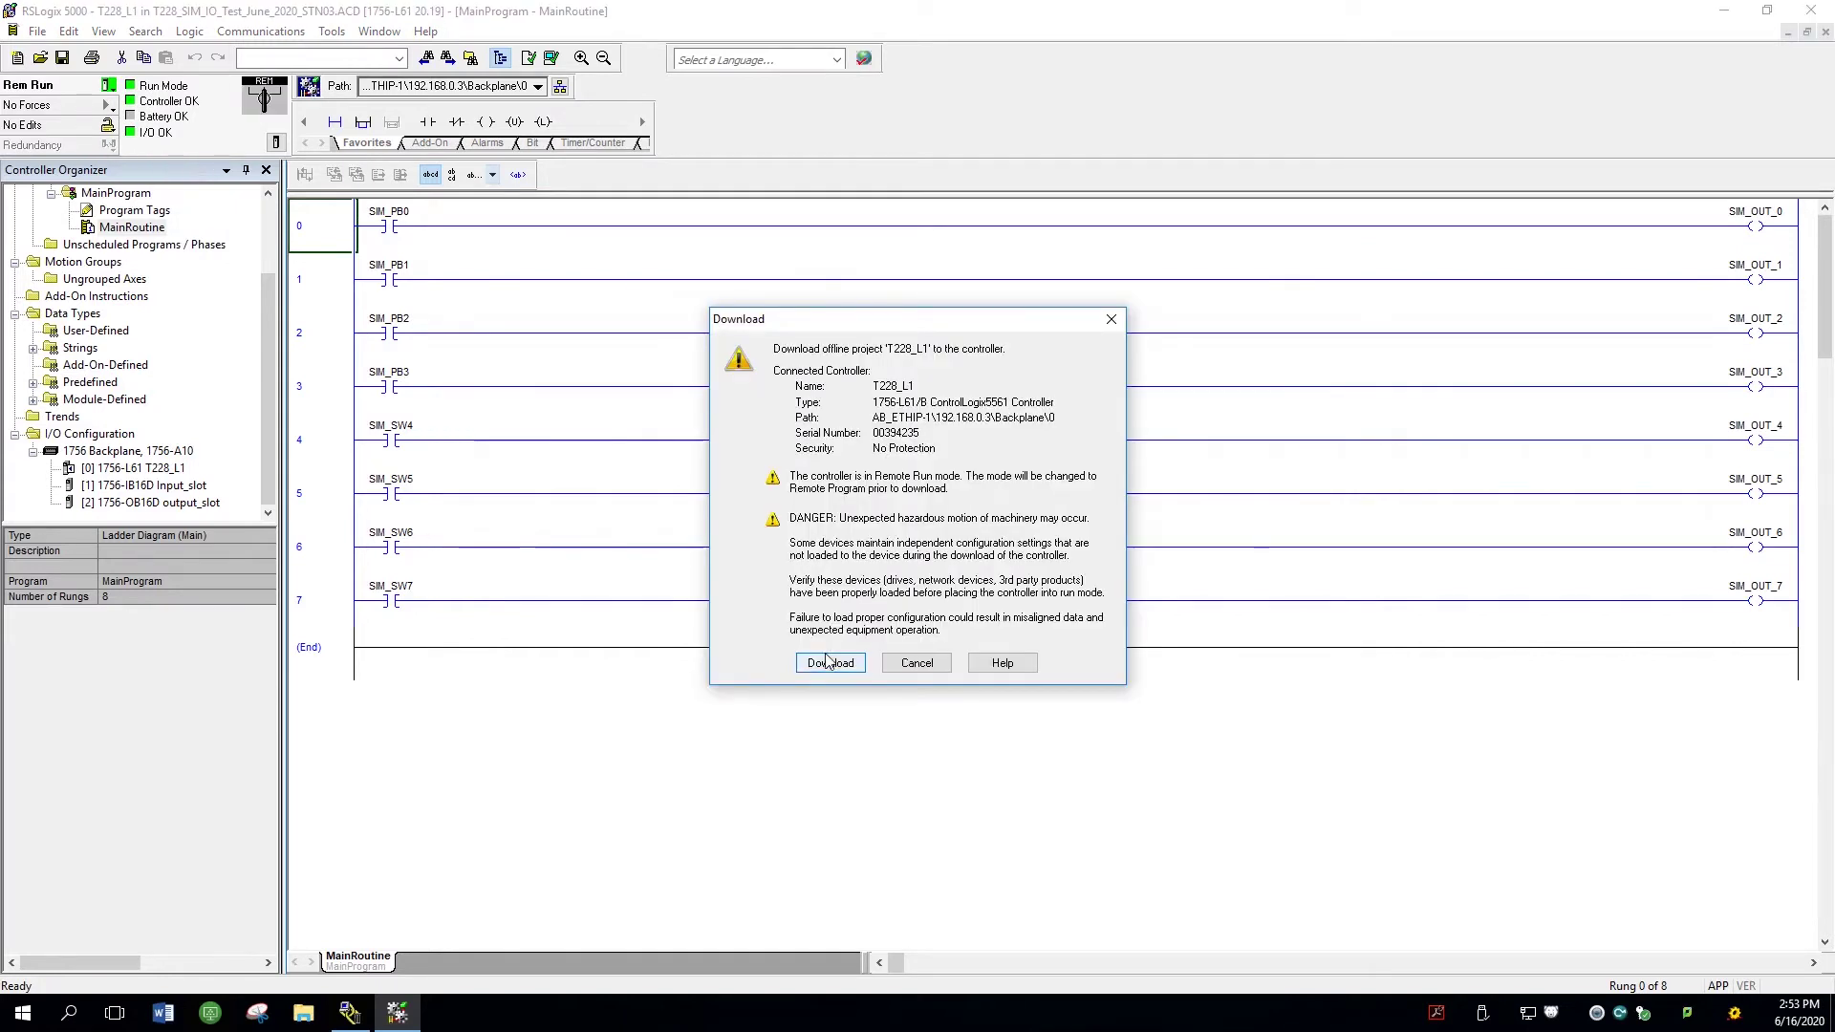
{"action": "left_click", "coordinate": [830, 663]}
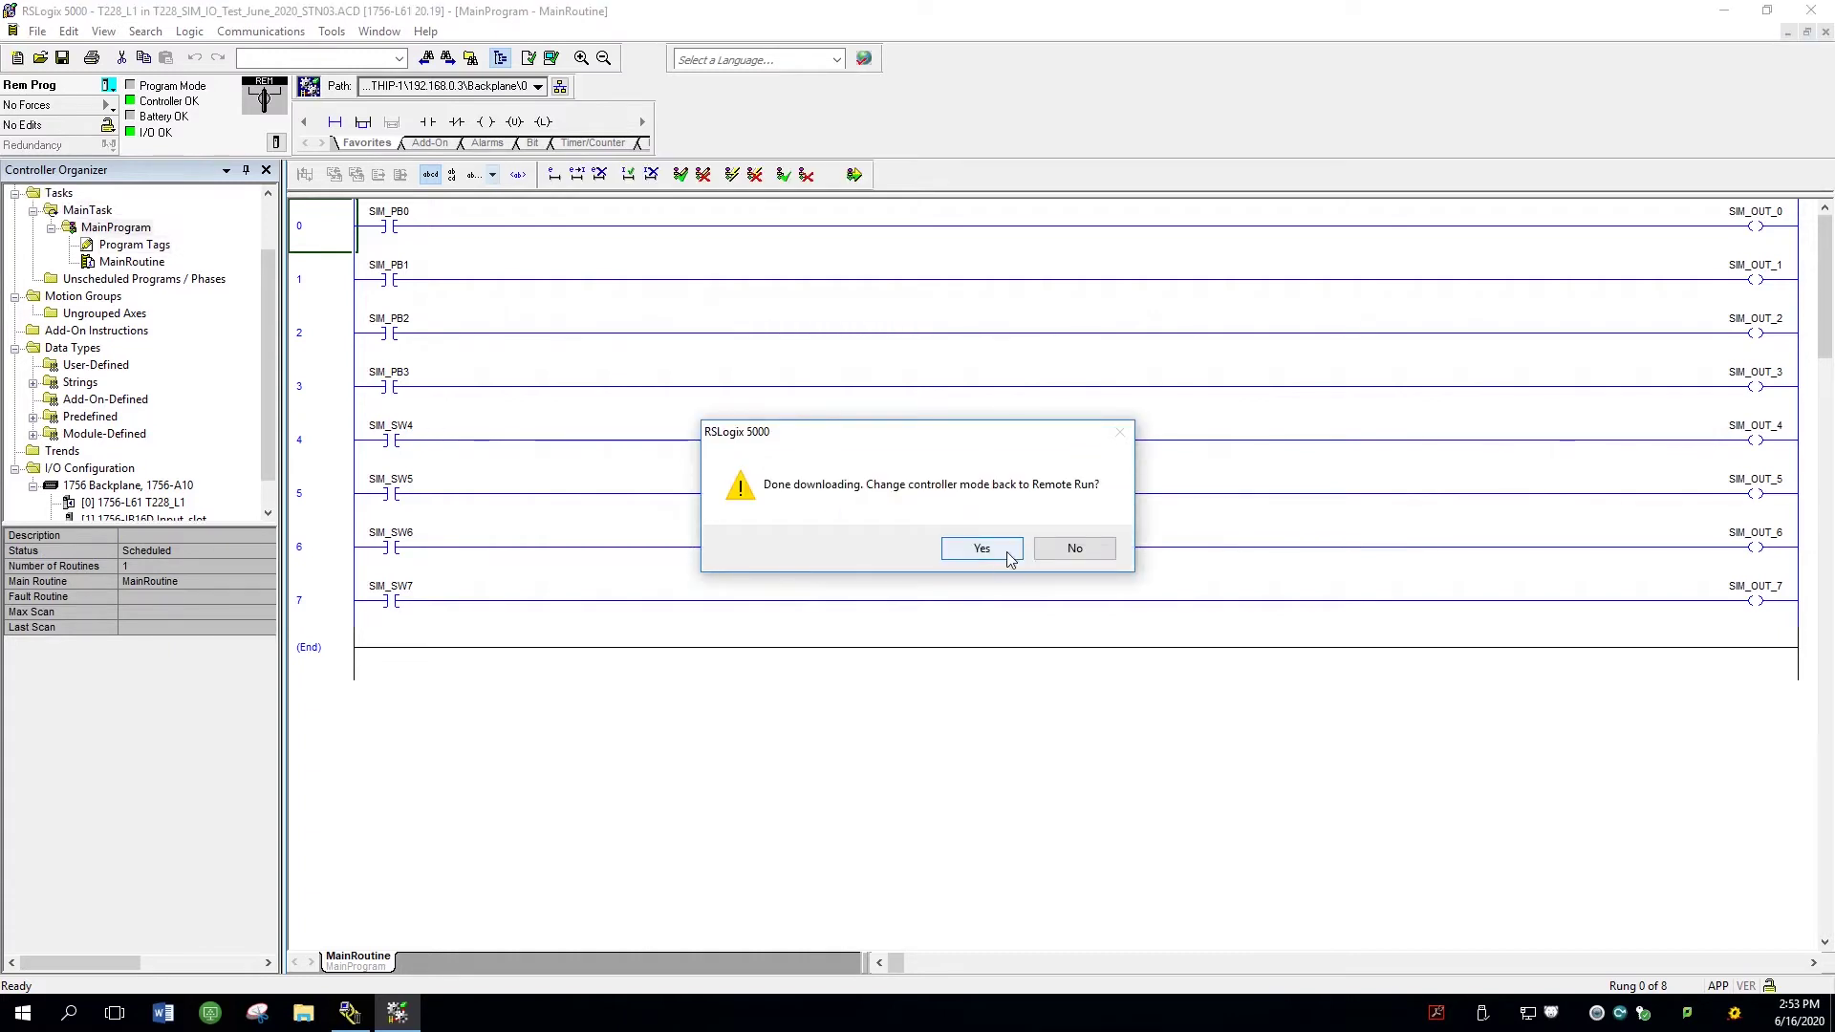
{"action": "left_click", "coordinate": [985, 549]}
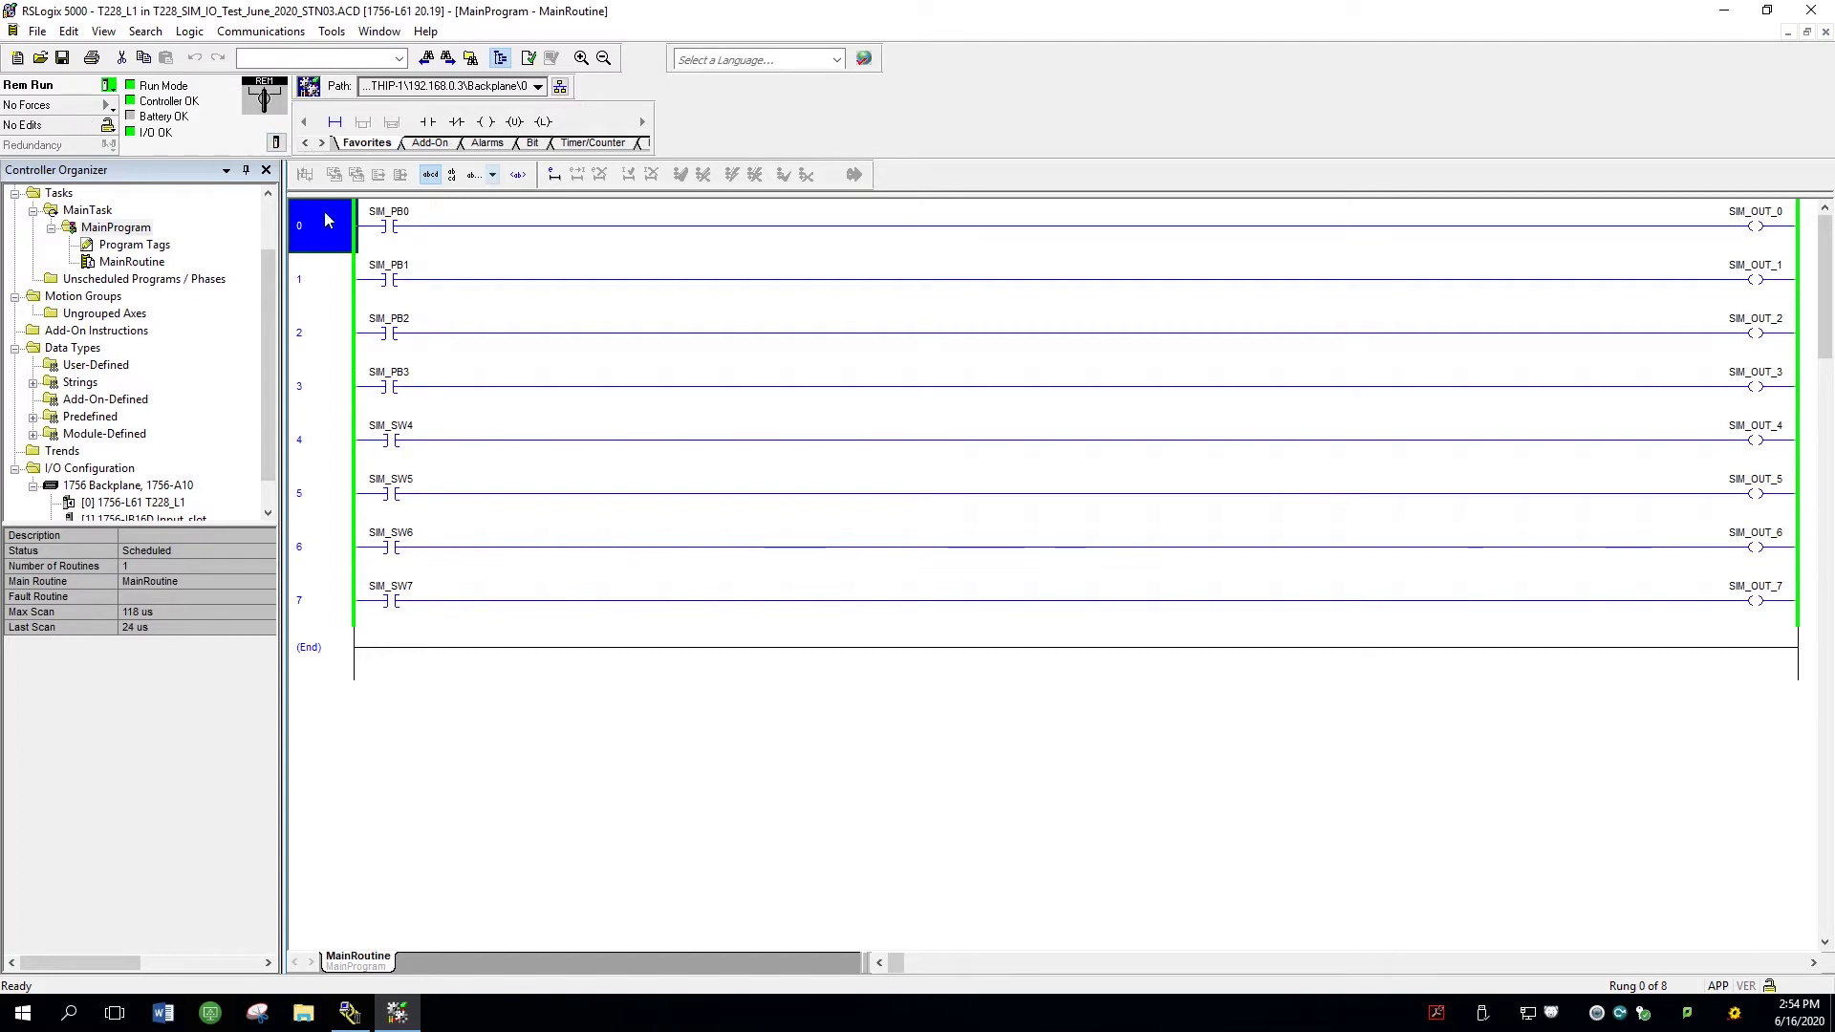
Test rung 0 by toggling the SIM_PB0 bit on and off again, and move the selection to SIM_PB1
{"action": "right_click", "coordinate": [386, 229]}
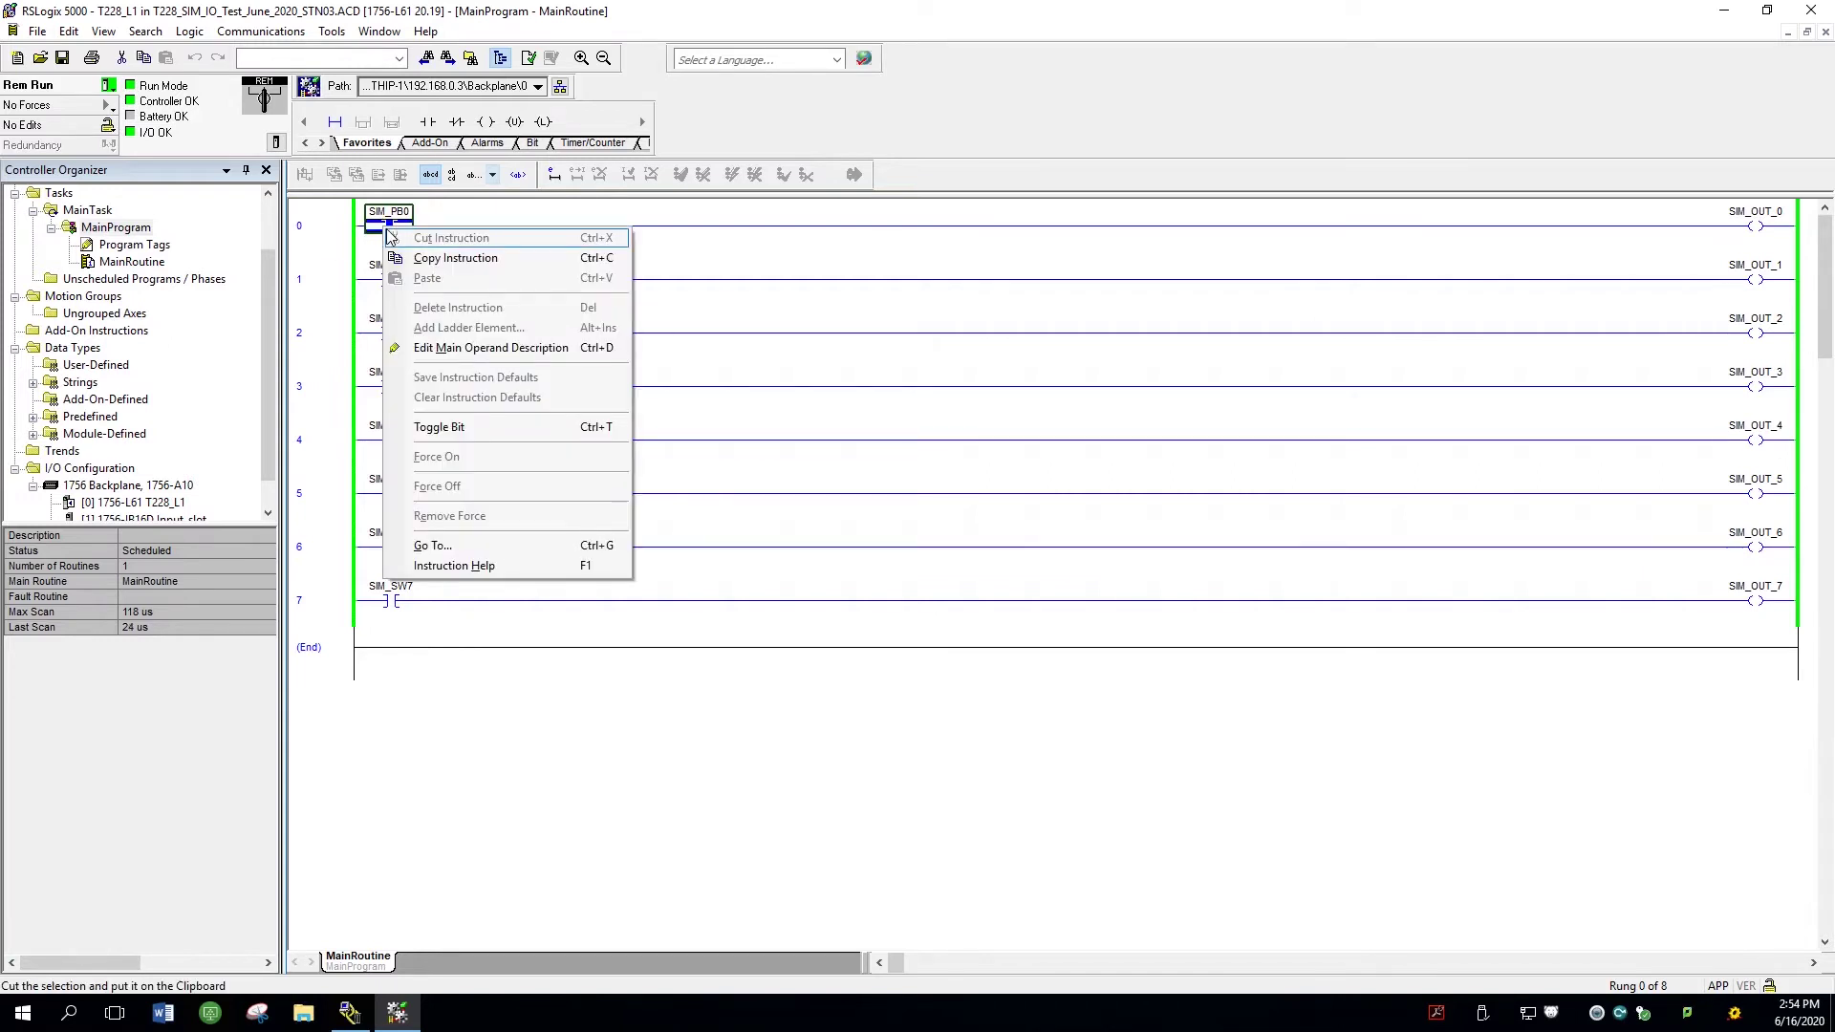
{"action": "left_click", "coordinate": [475, 428]}
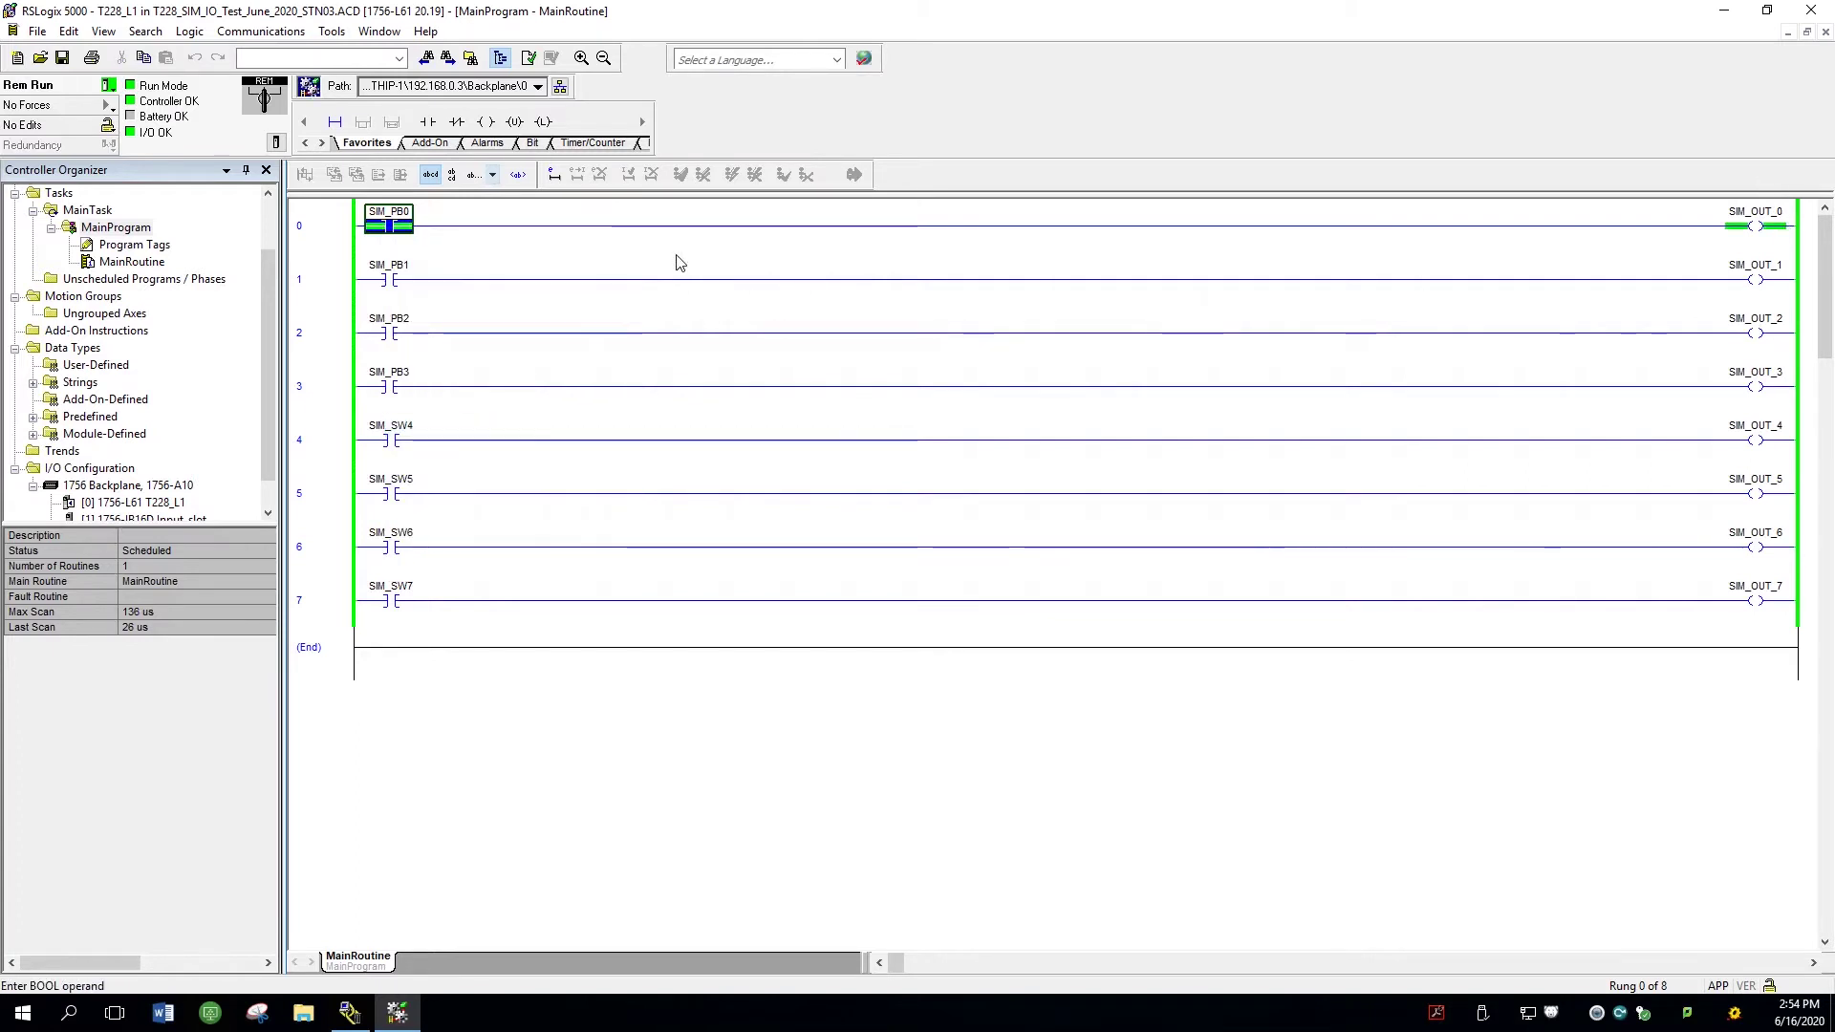
{"action": "right_click", "coordinate": [389, 229]}
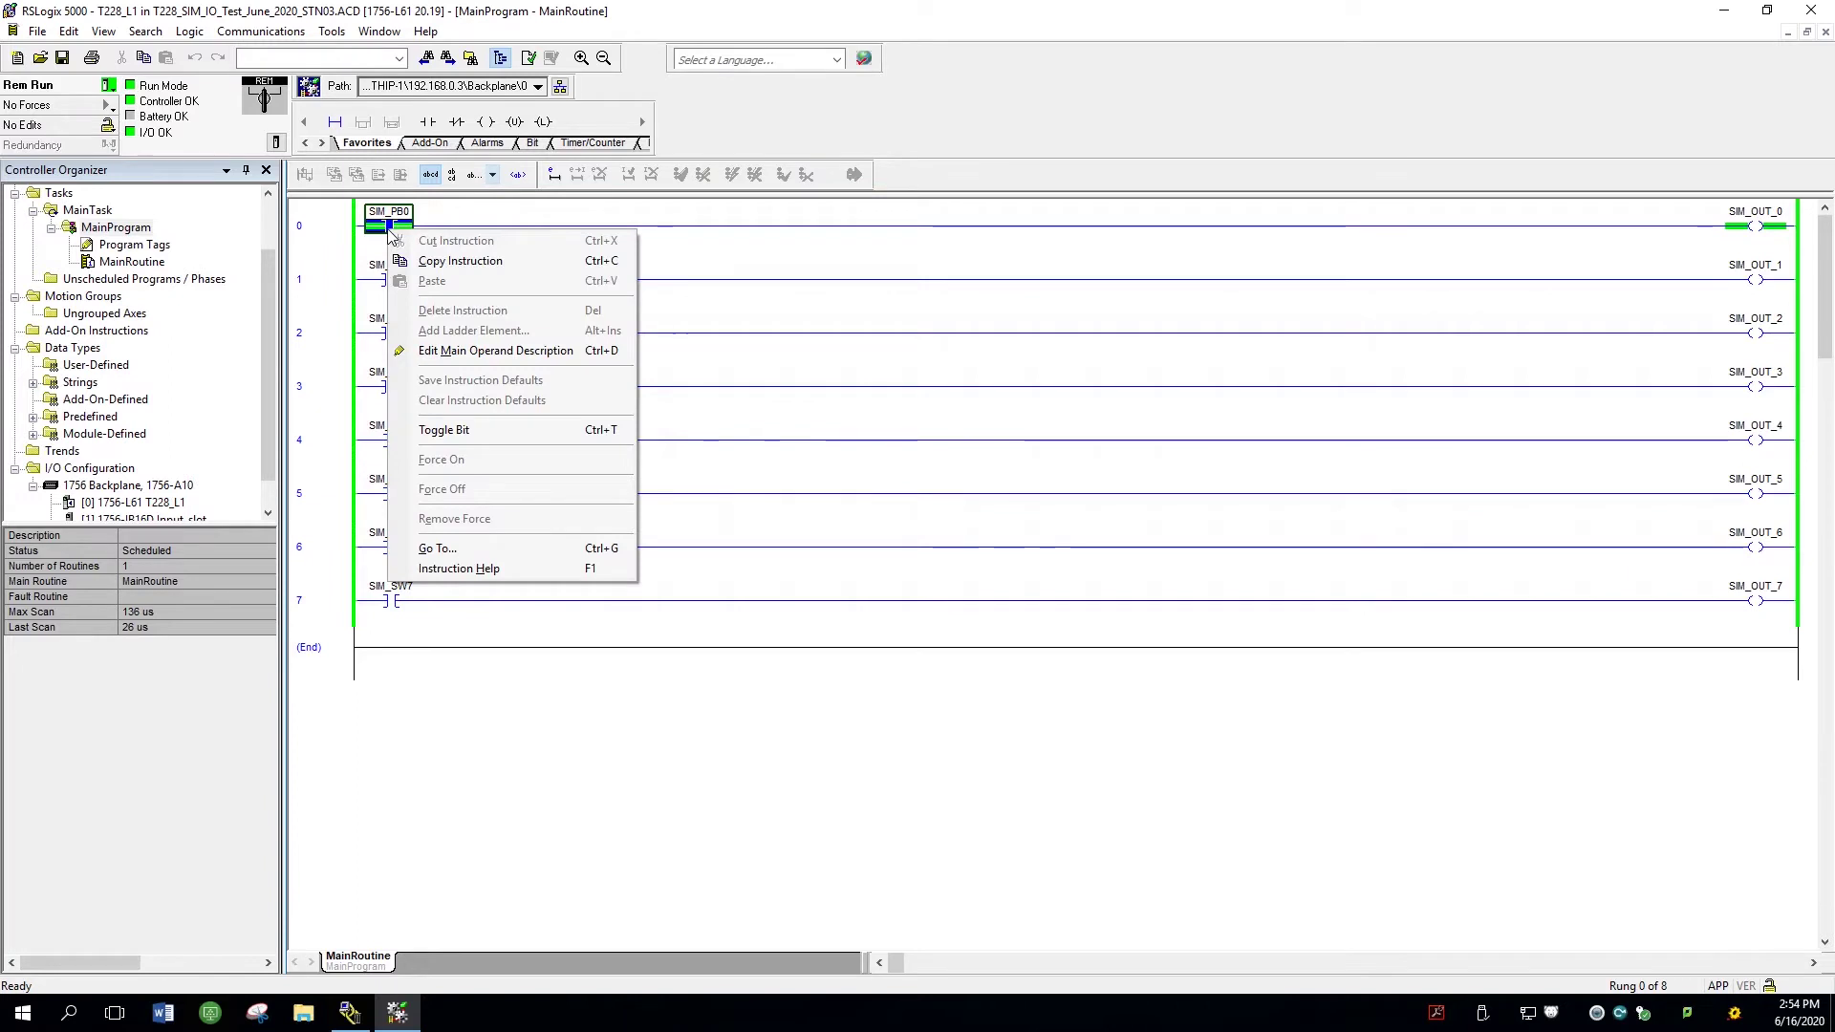
{"action": "left_click", "coordinate": [473, 429]}
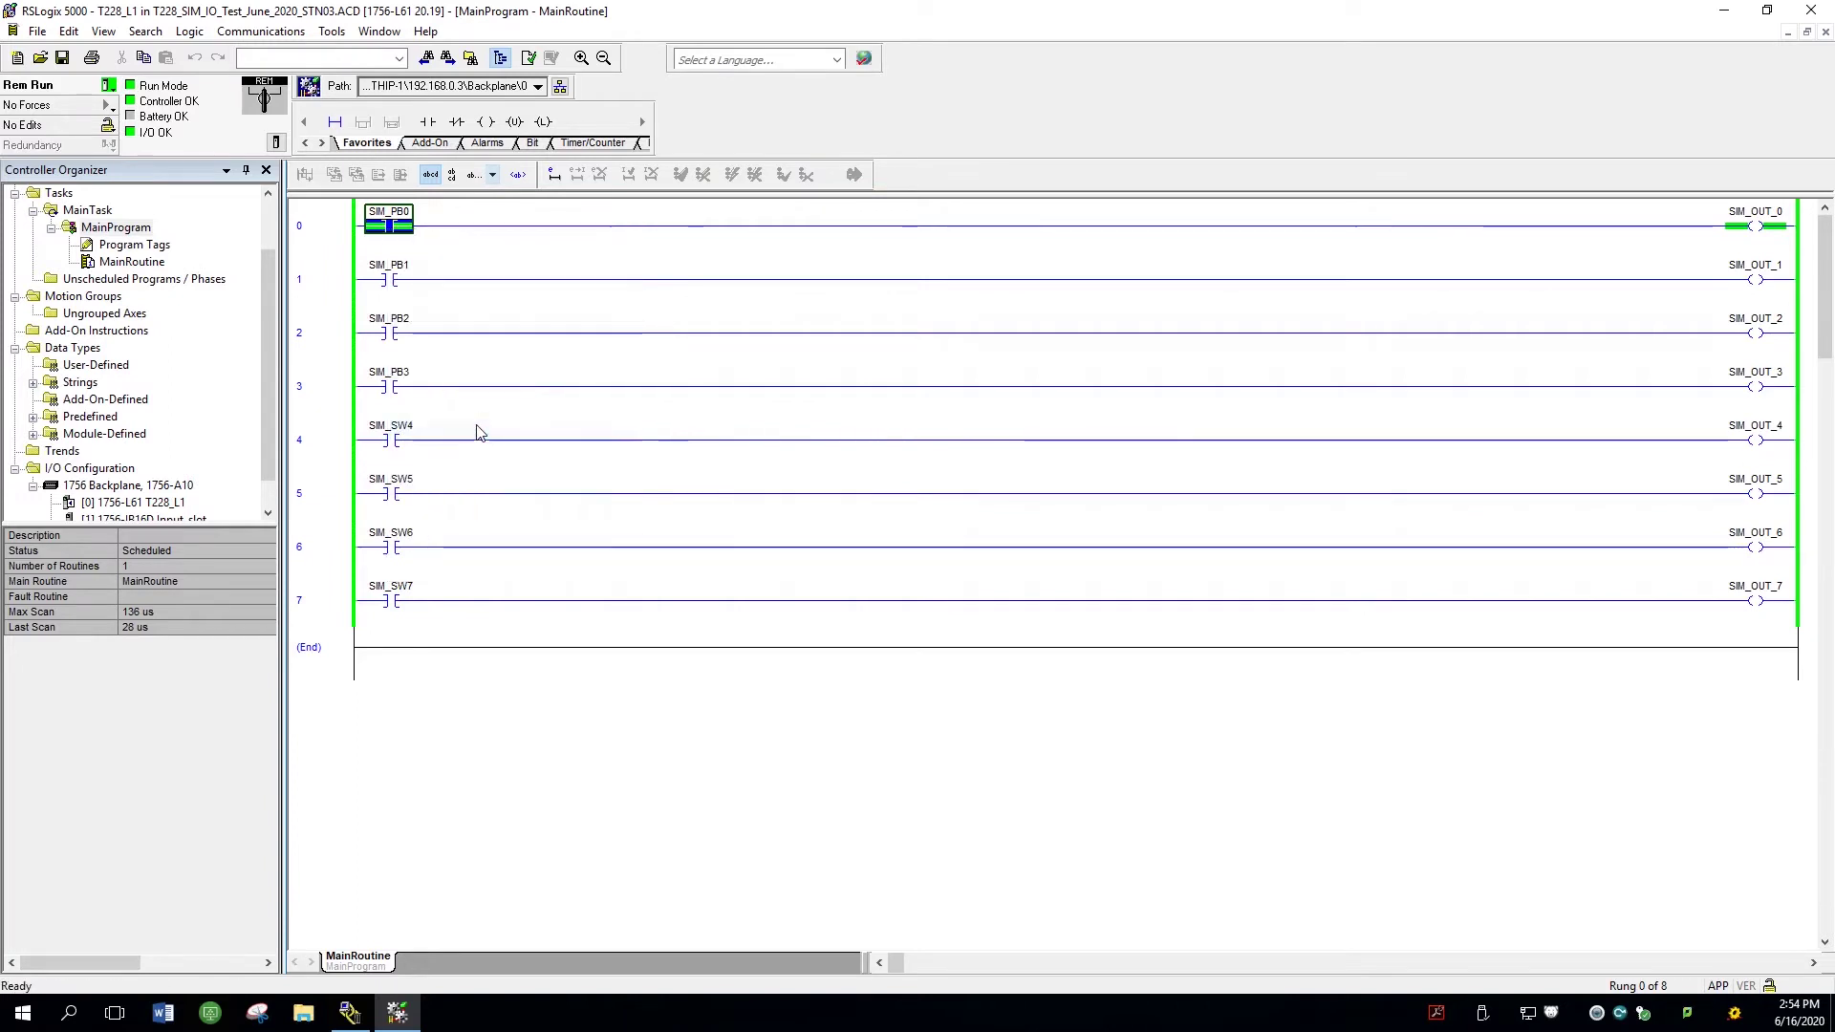
{"action": "key", "text": "Down"}
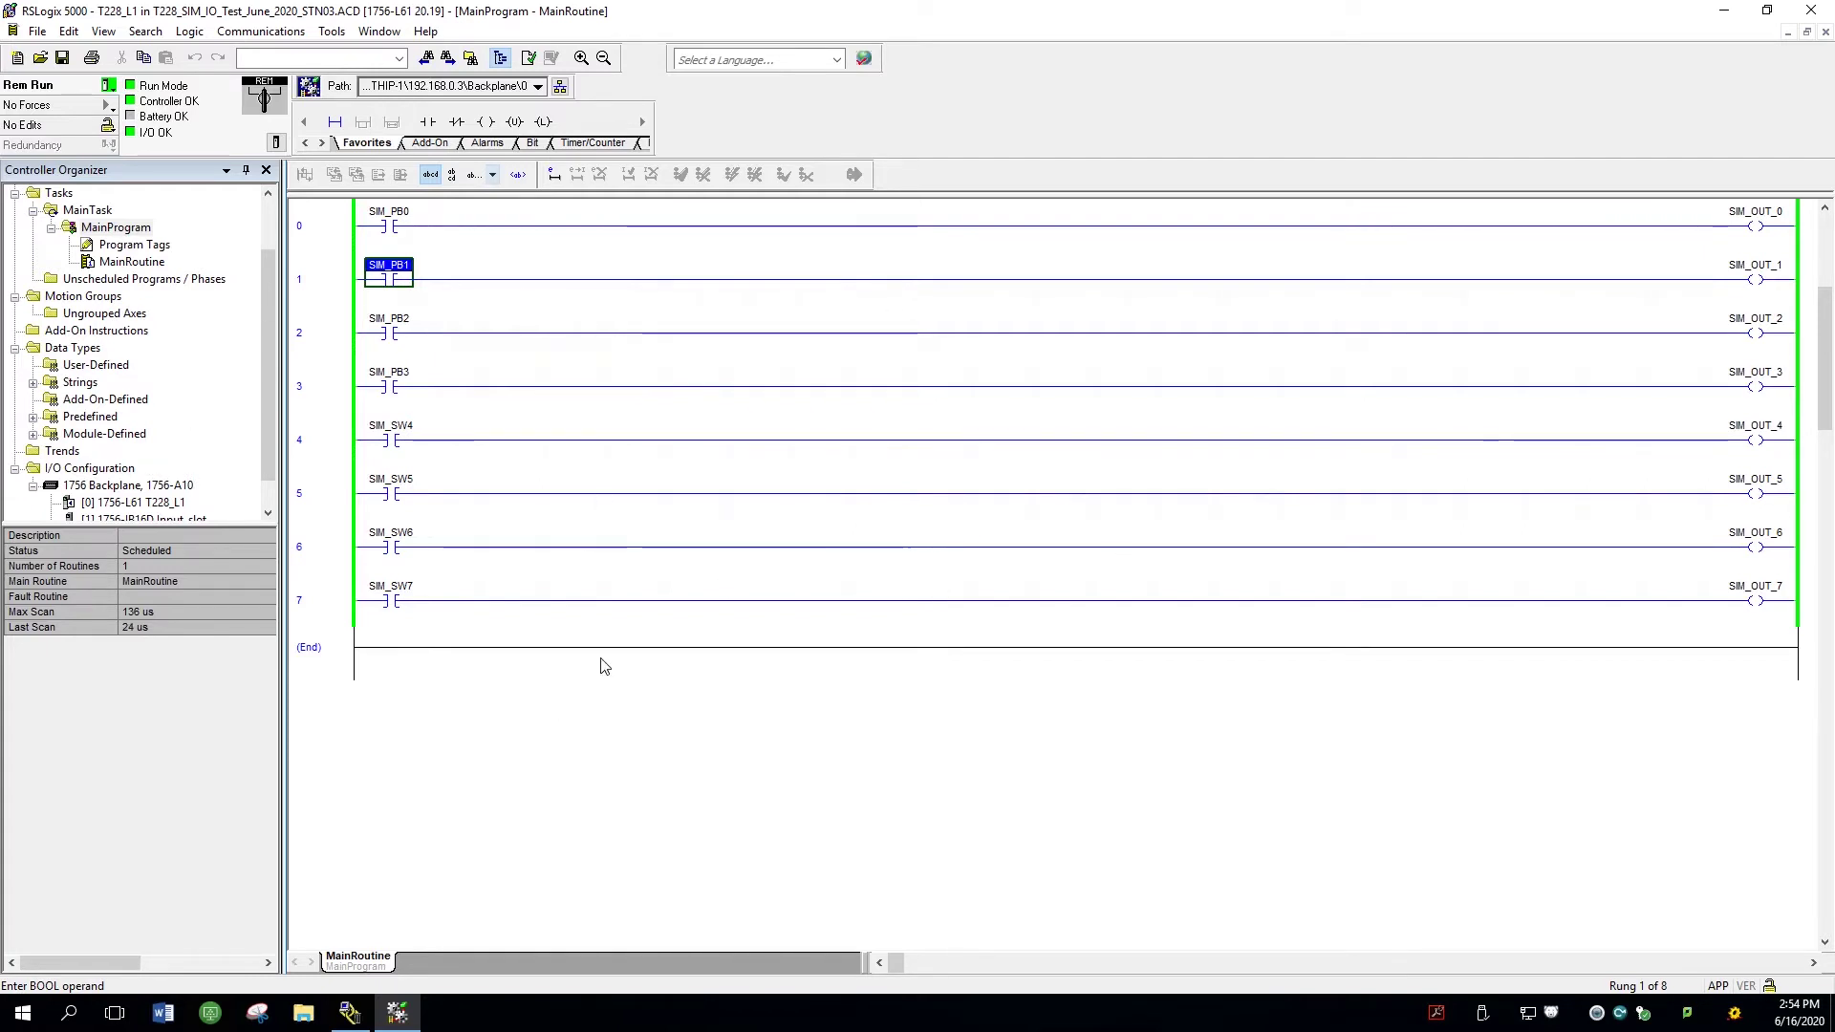
Launch FactoryTalk View Studio for Machine Edition and dismiss the New/Open application dialog without opening an application
{"action": "left_click", "coordinate": [22, 1015]}
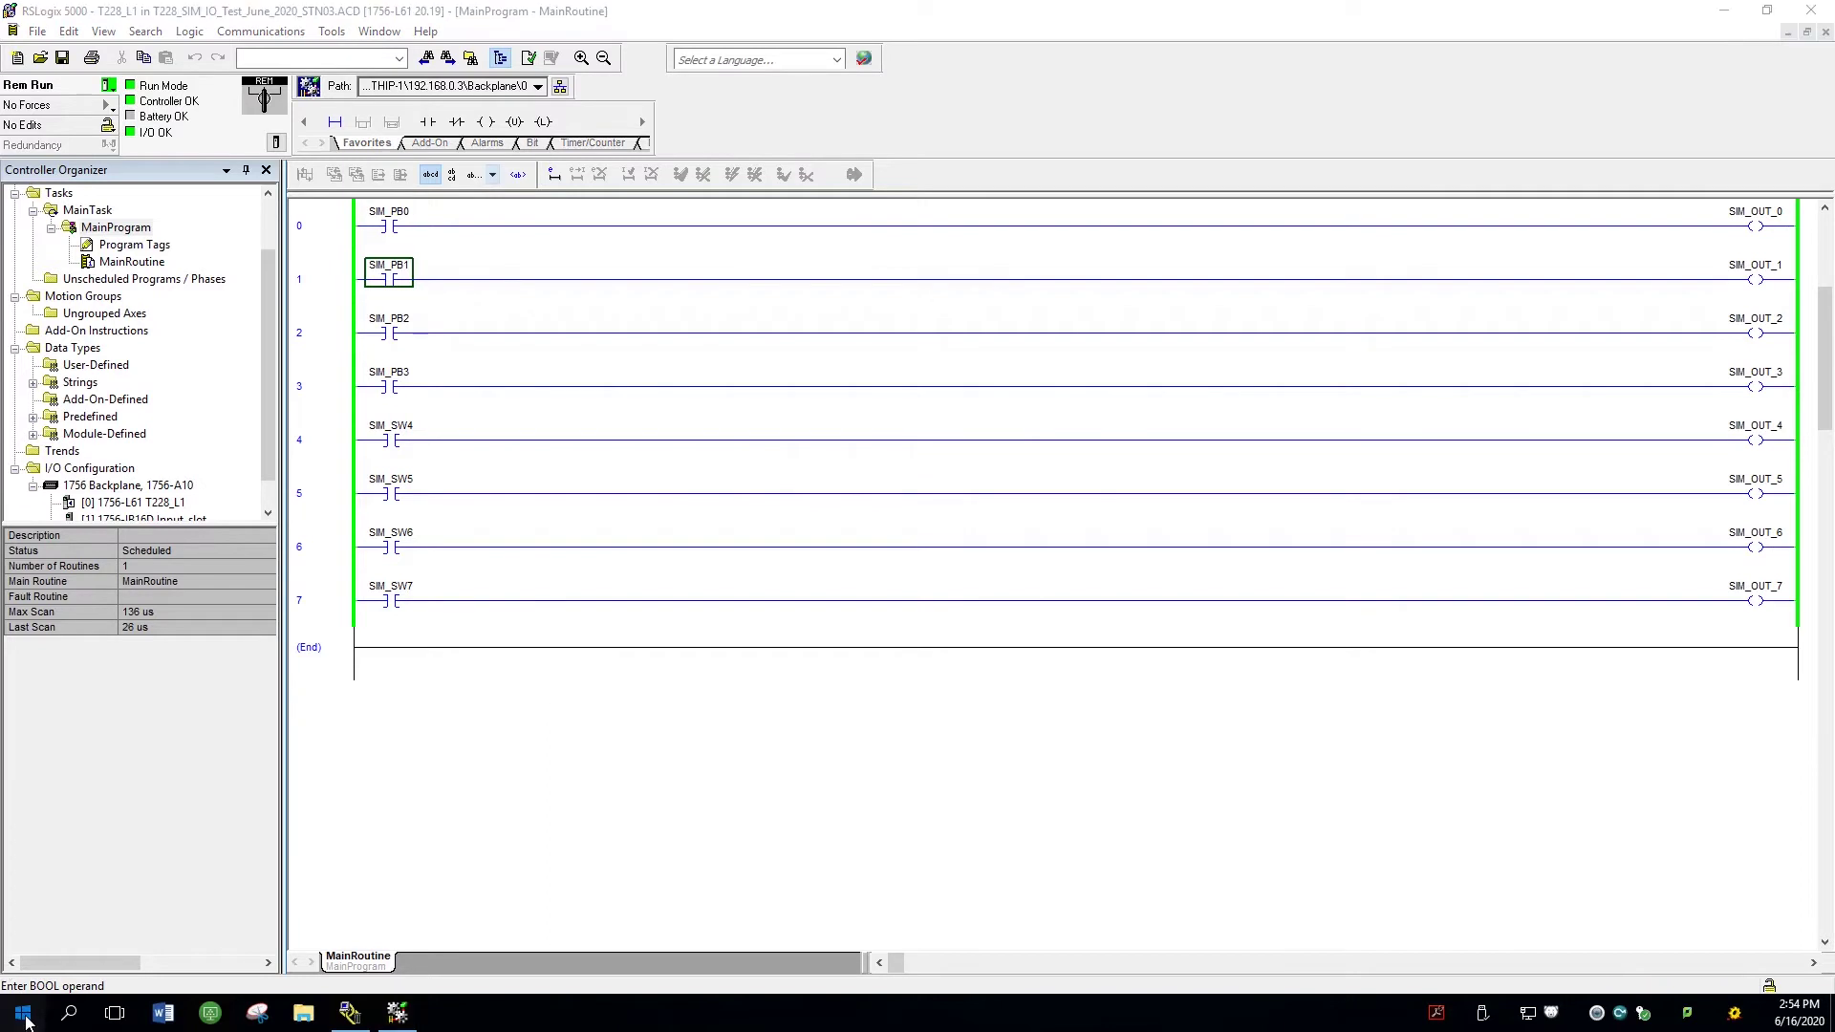
{"action": "scroll", "coordinate": [61, 886], "scroll_direction": "down", "scroll_amount": 5}
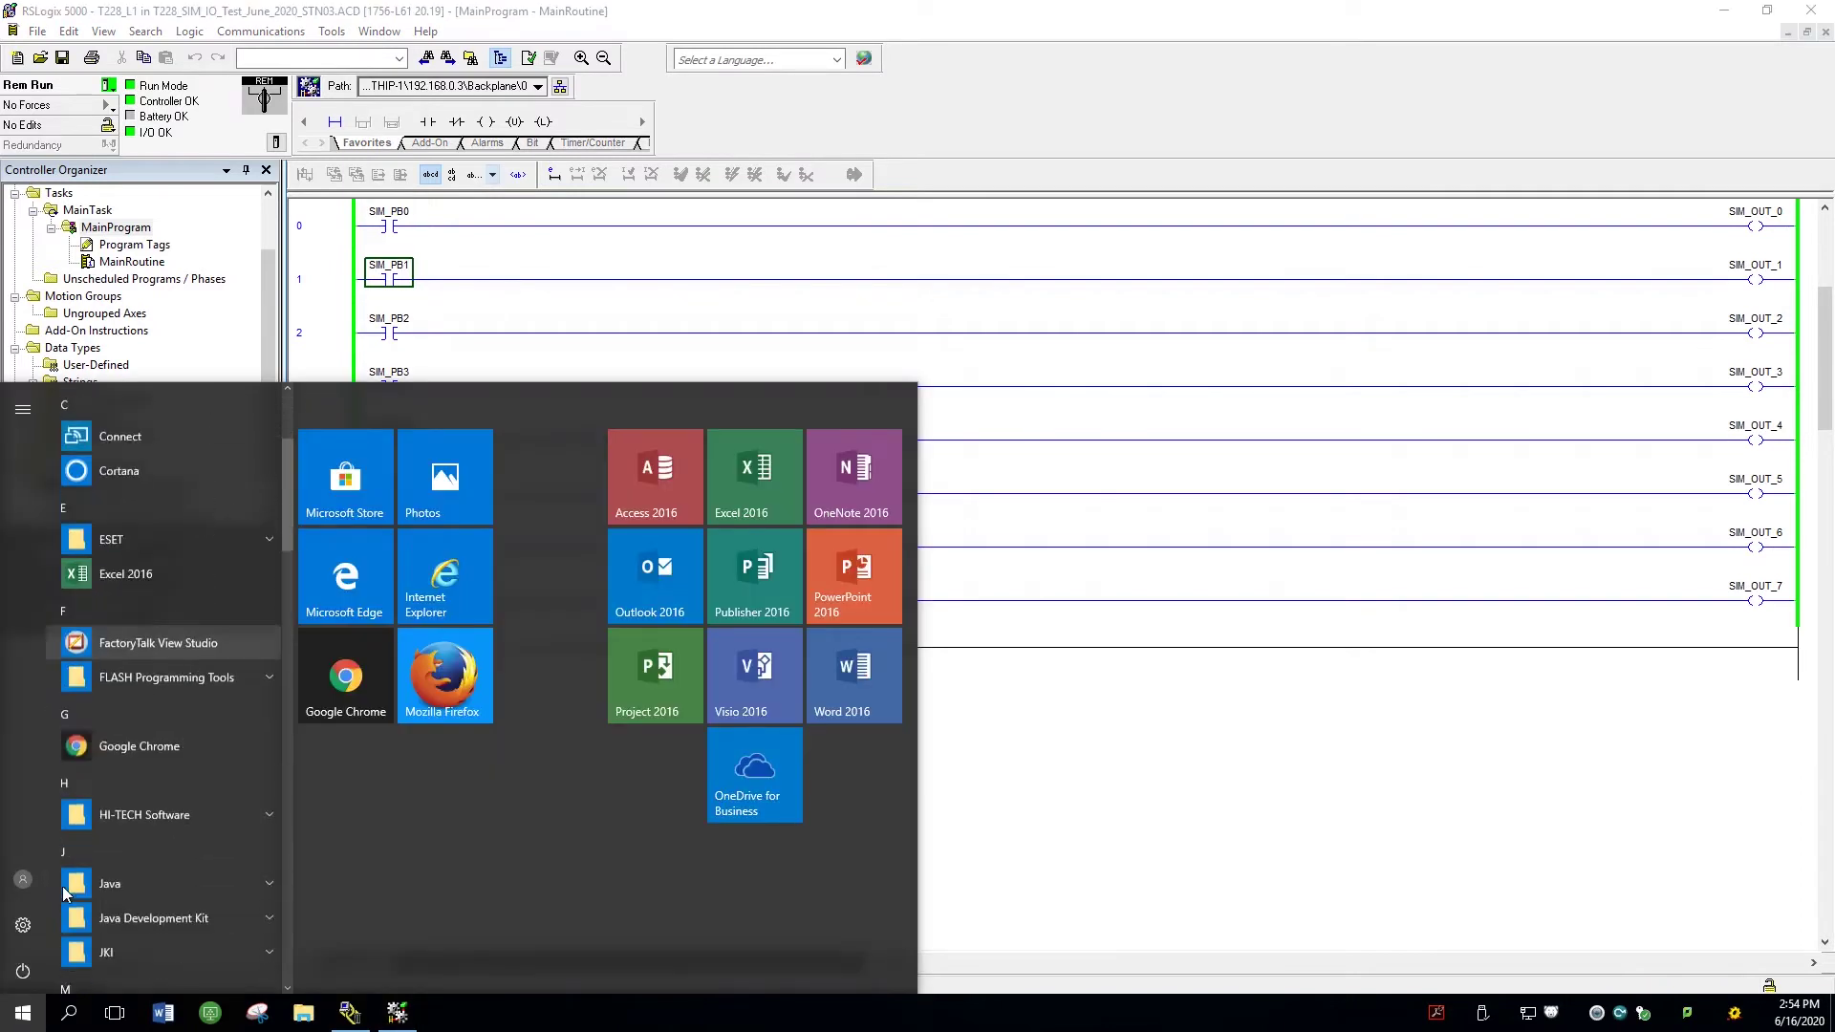
{"action": "scroll", "coordinate": [61, 886], "scroll_direction": "up", "scroll_amount": 5}
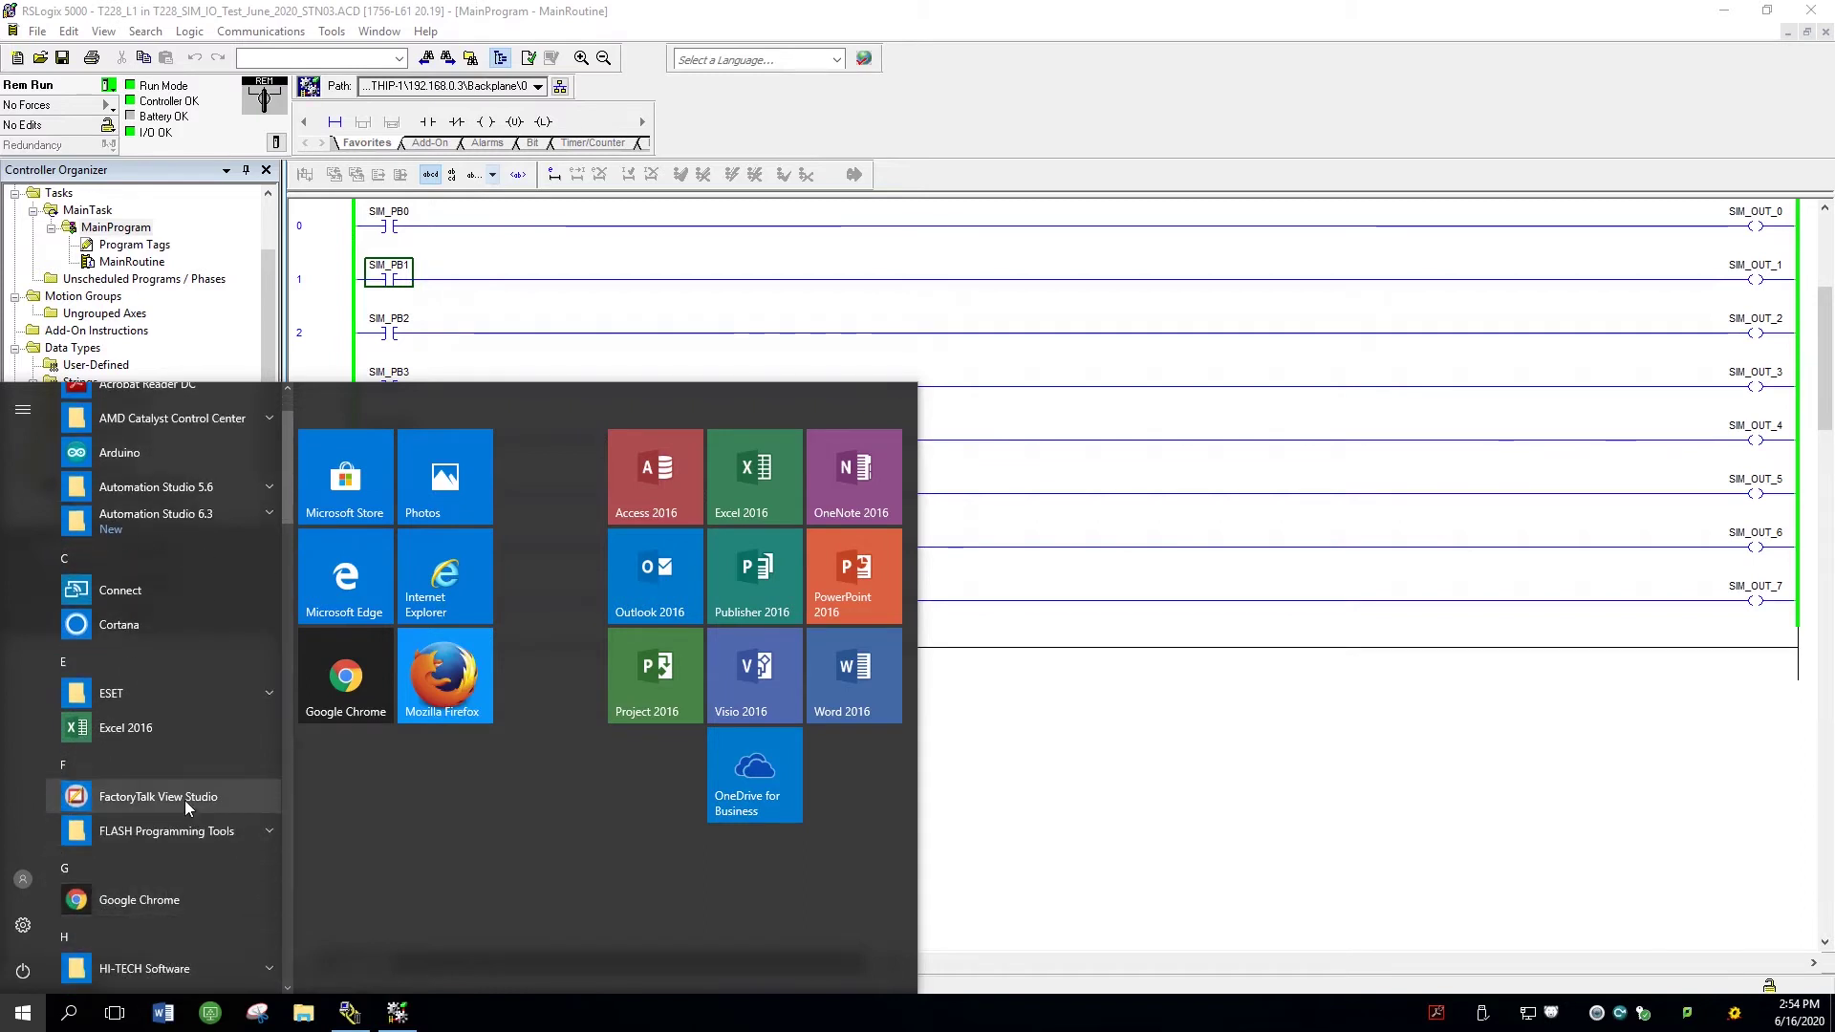
{"action": "left_click", "coordinate": [158, 797]}
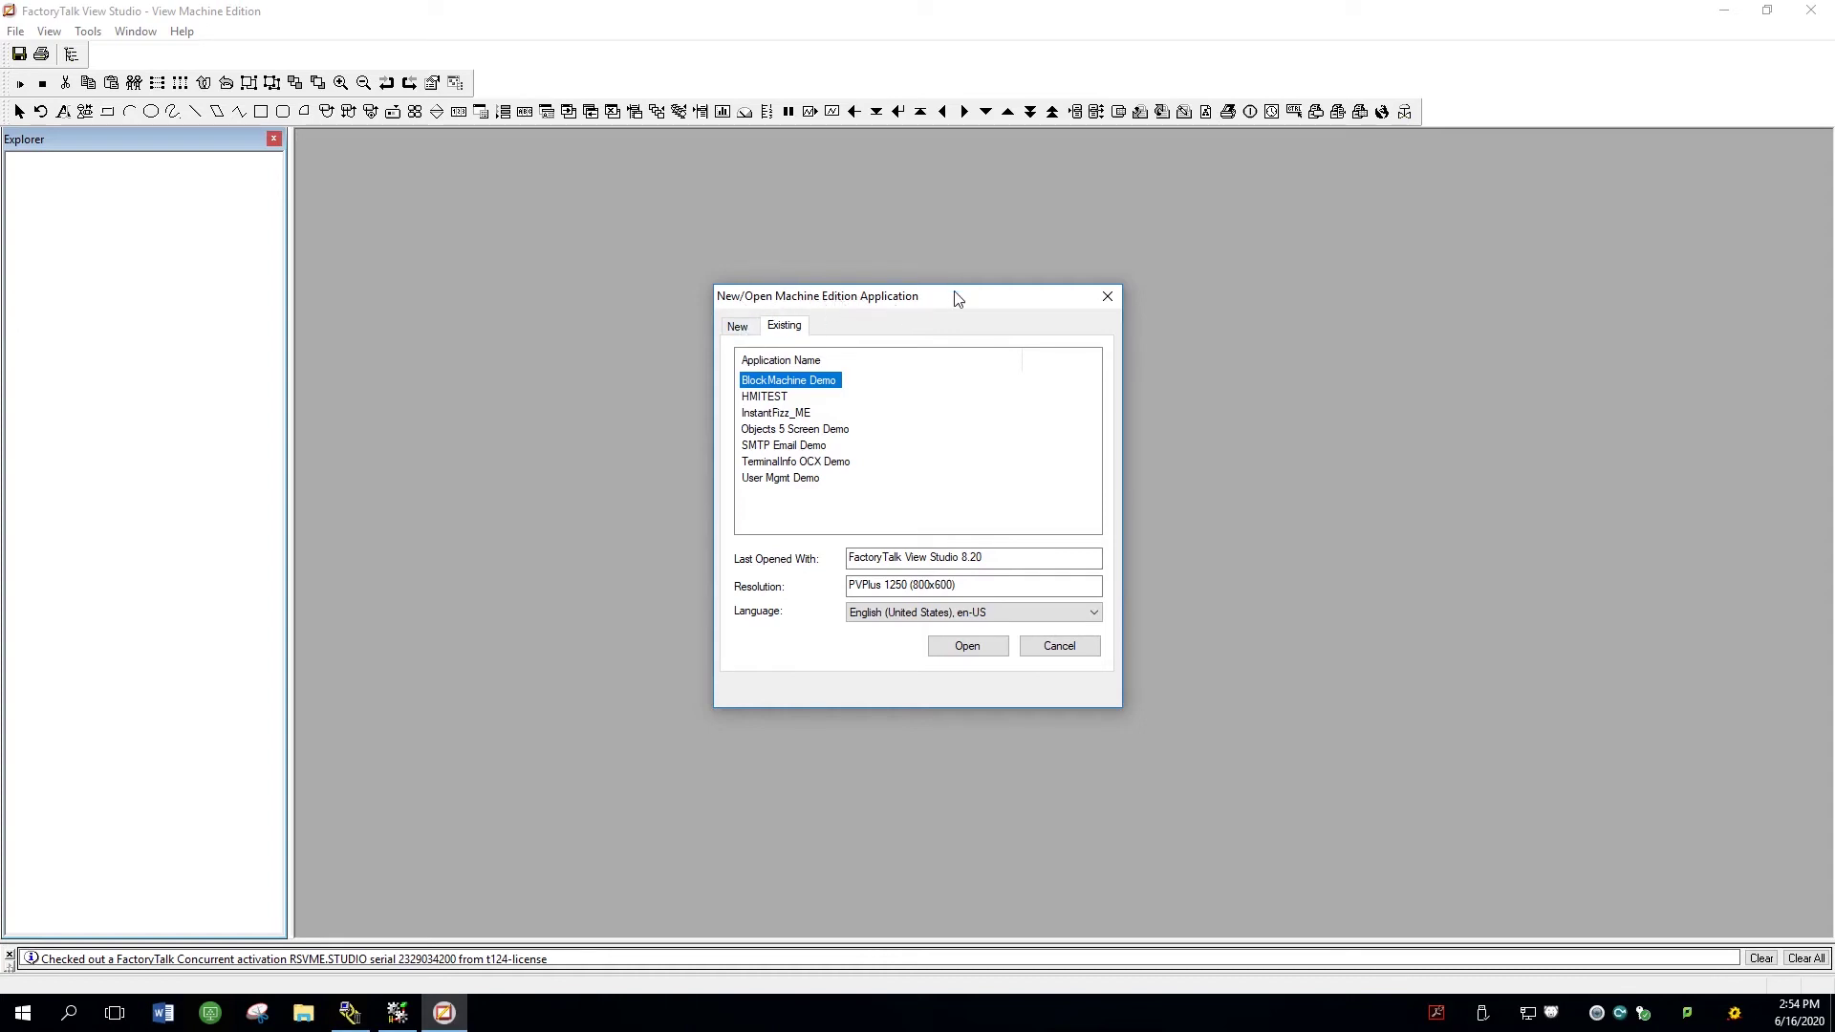
{"action": "left_click", "coordinate": [1050, 642]}
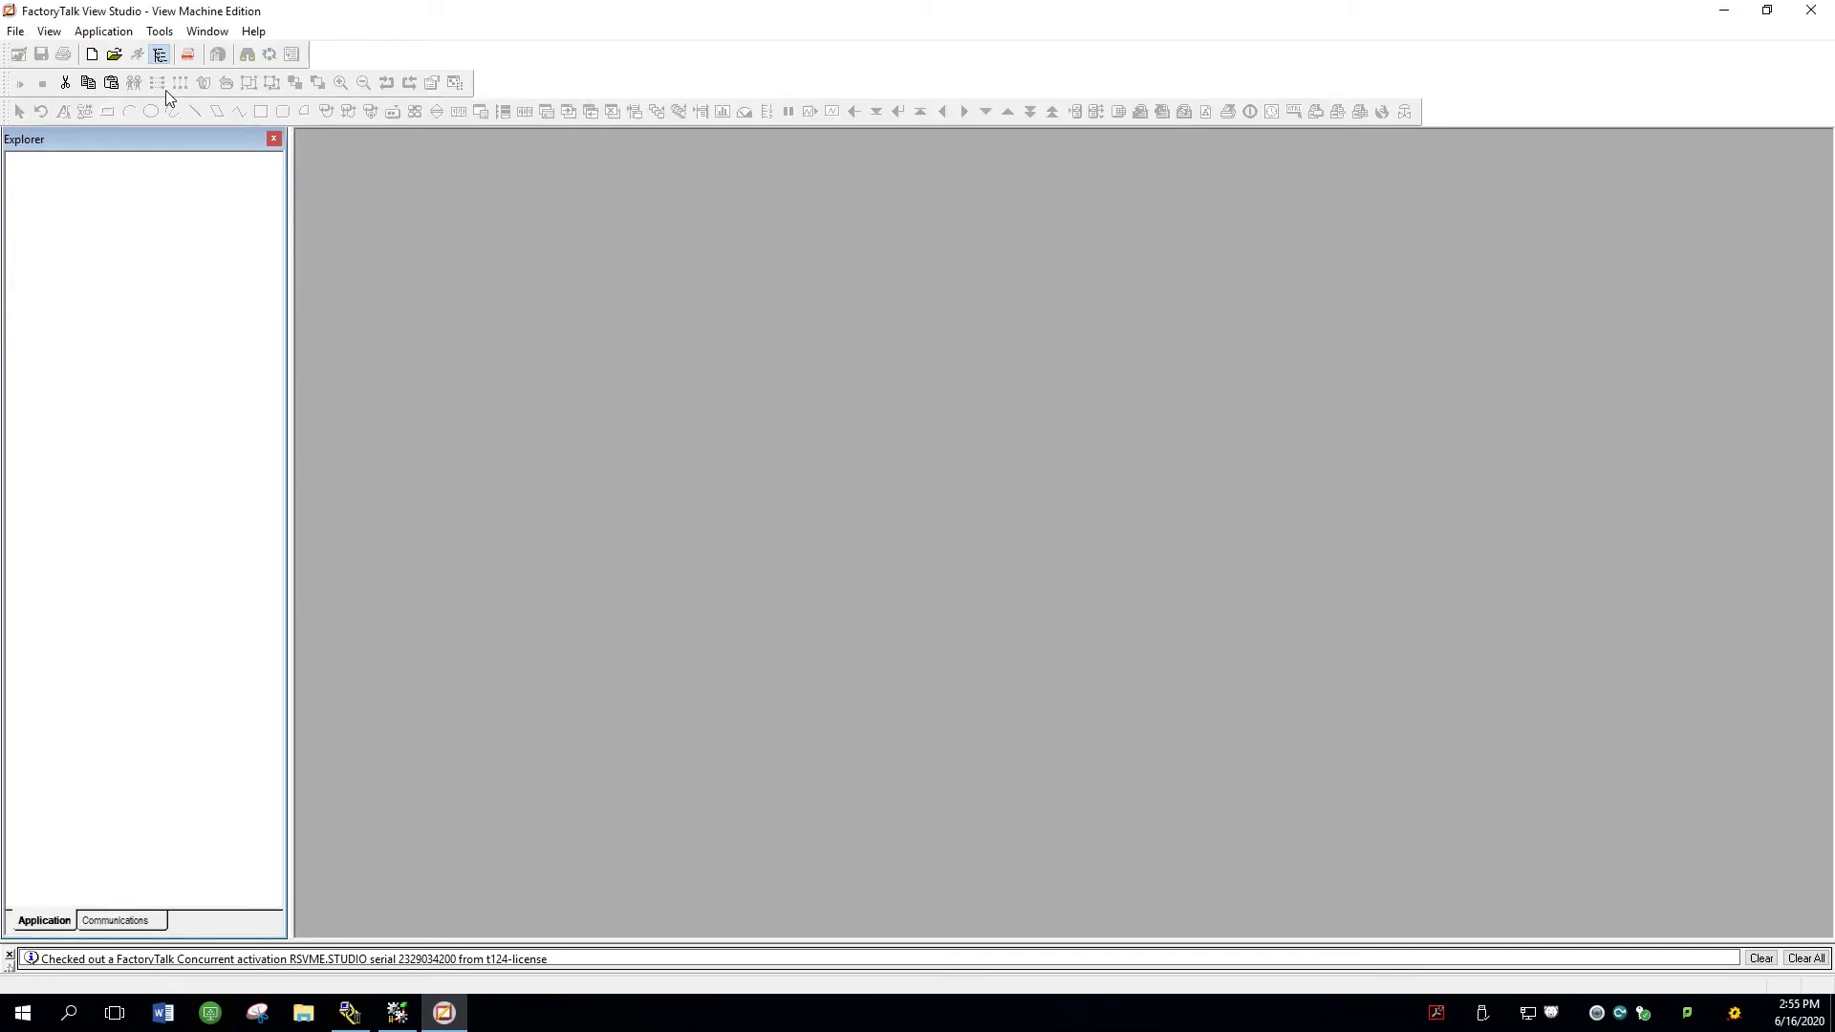
Start the Application Manager for Machine Edition and choose the Restore application operation
{"action": "left_click", "coordinate": [161, 32]}
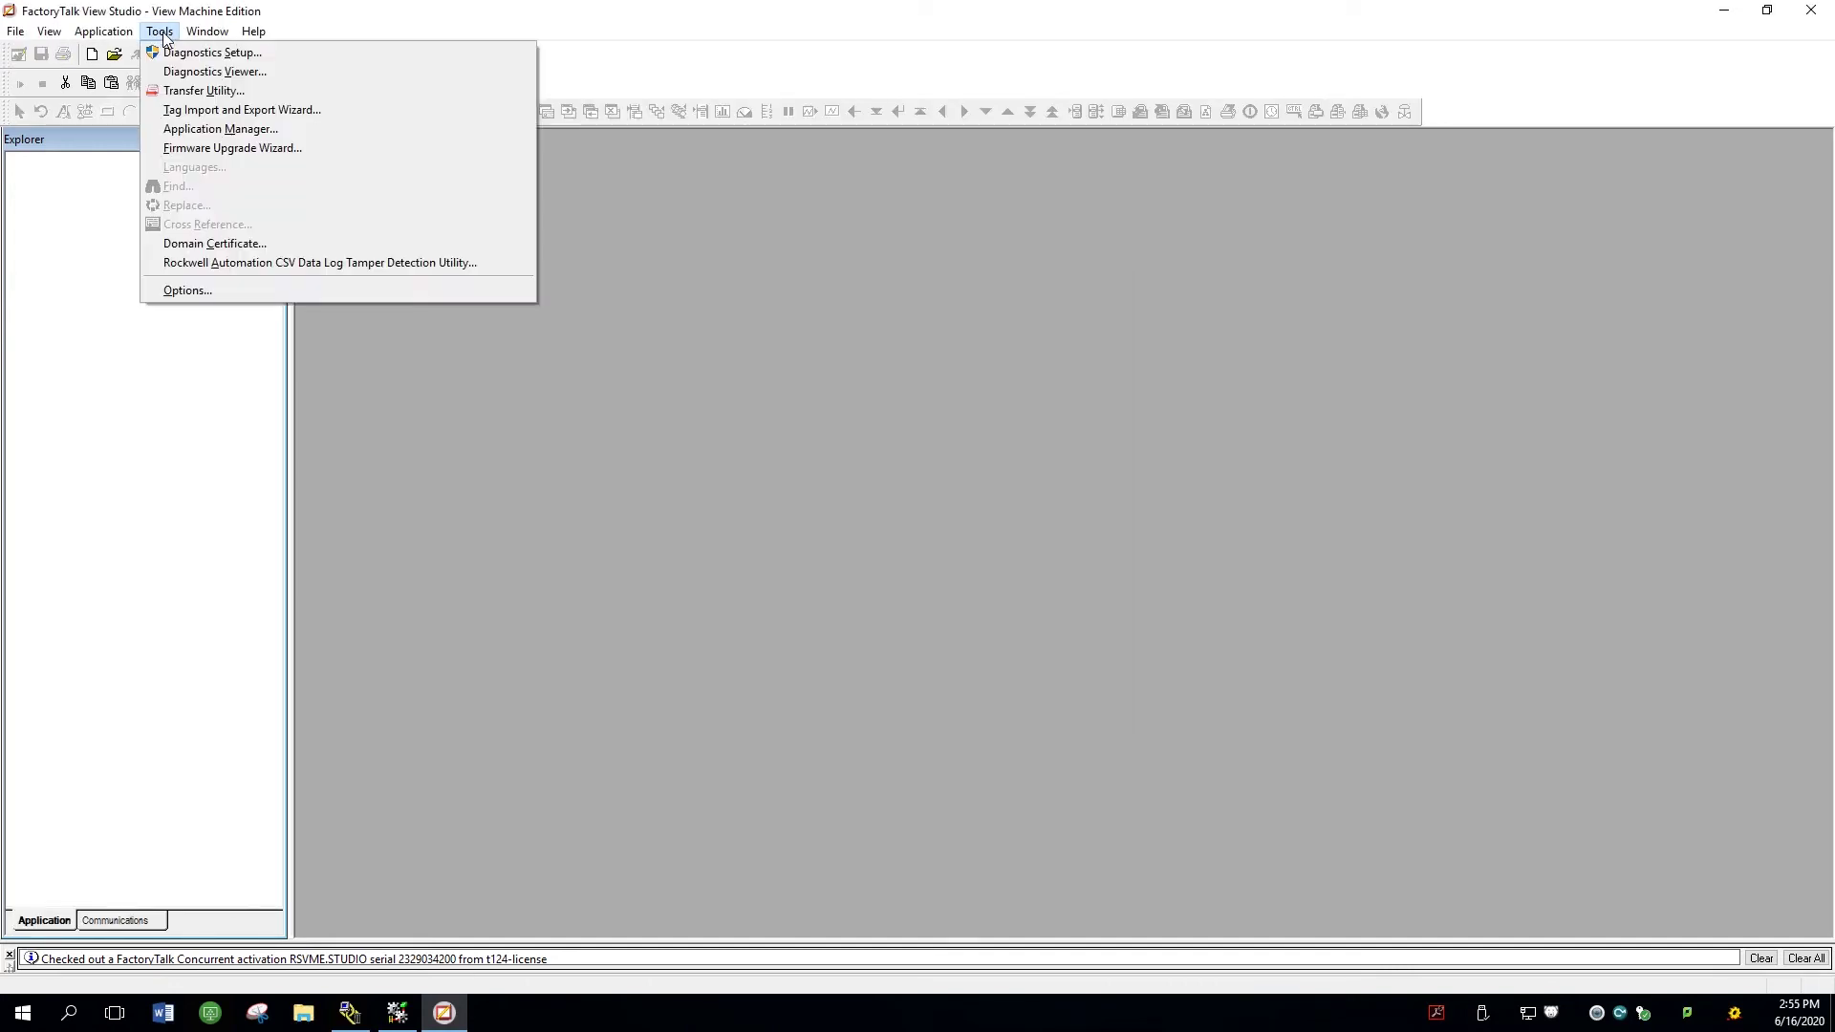
{"action": "left_click", "coordinate": [241, 141]}
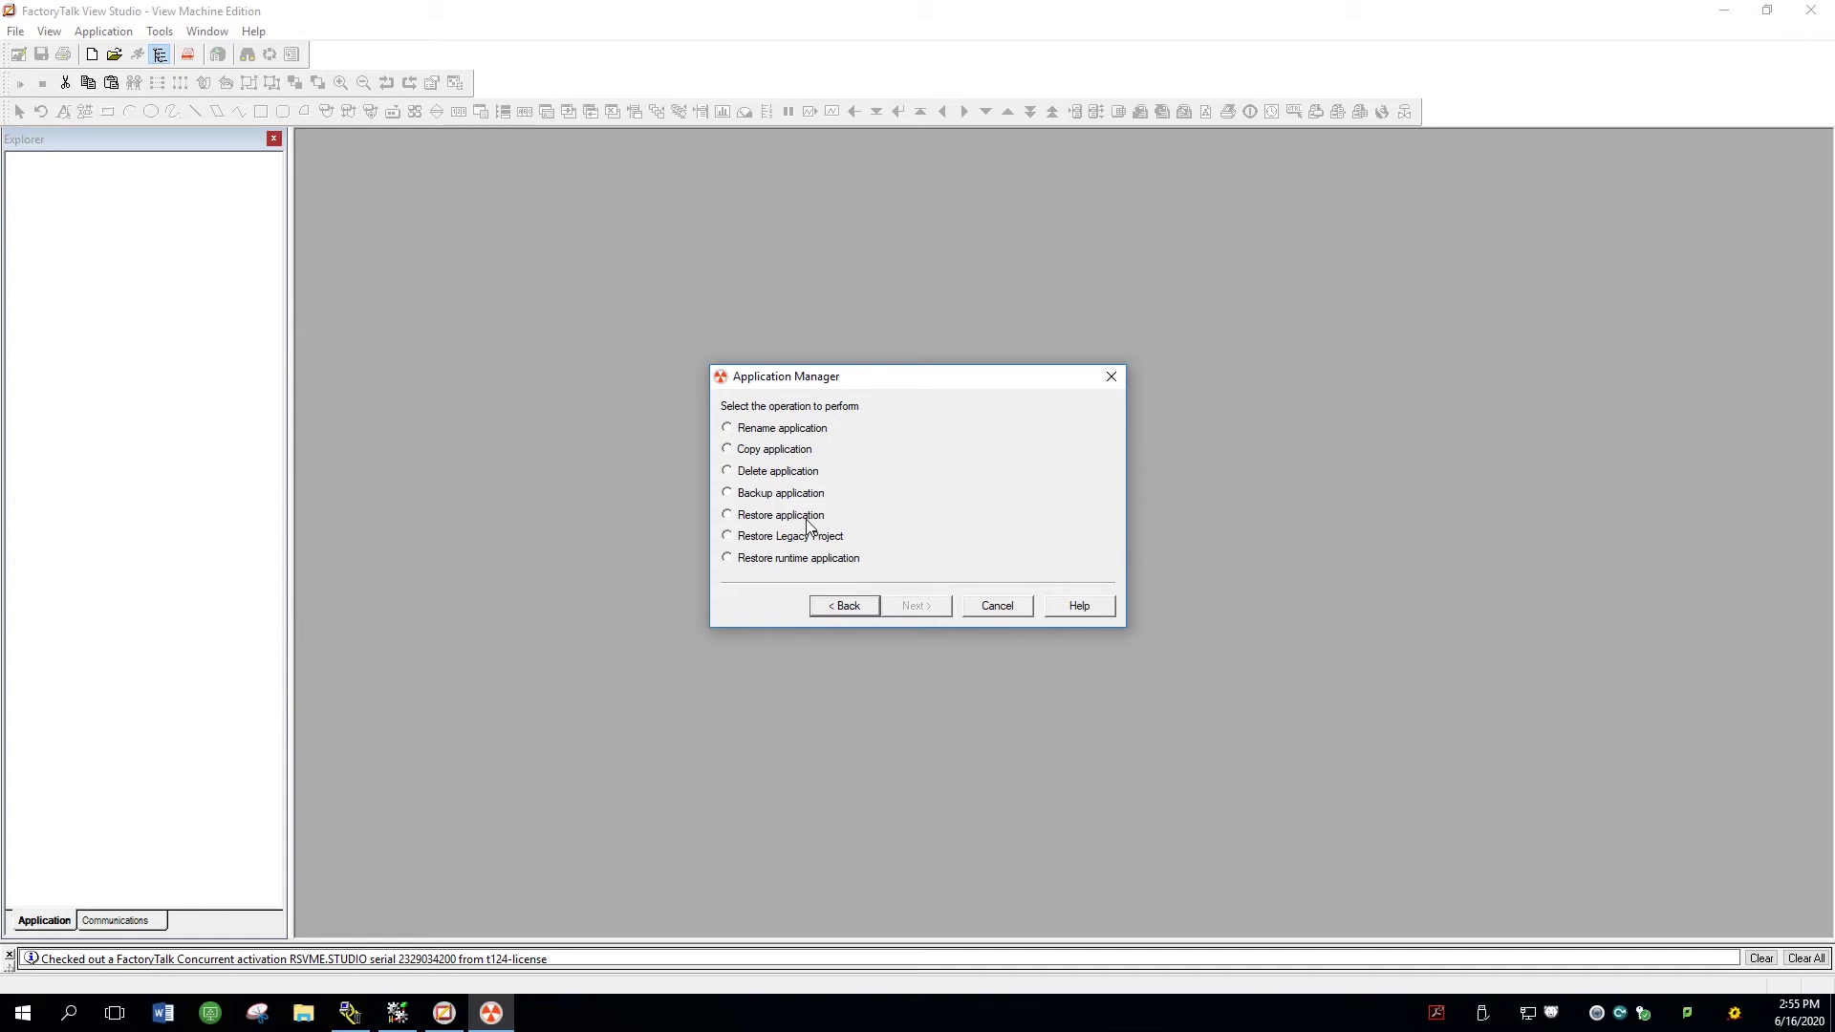
{"action": "left_click", "coordinate": [807, 519]}
{"action": "left_click", "coordinate": [917, 607]}
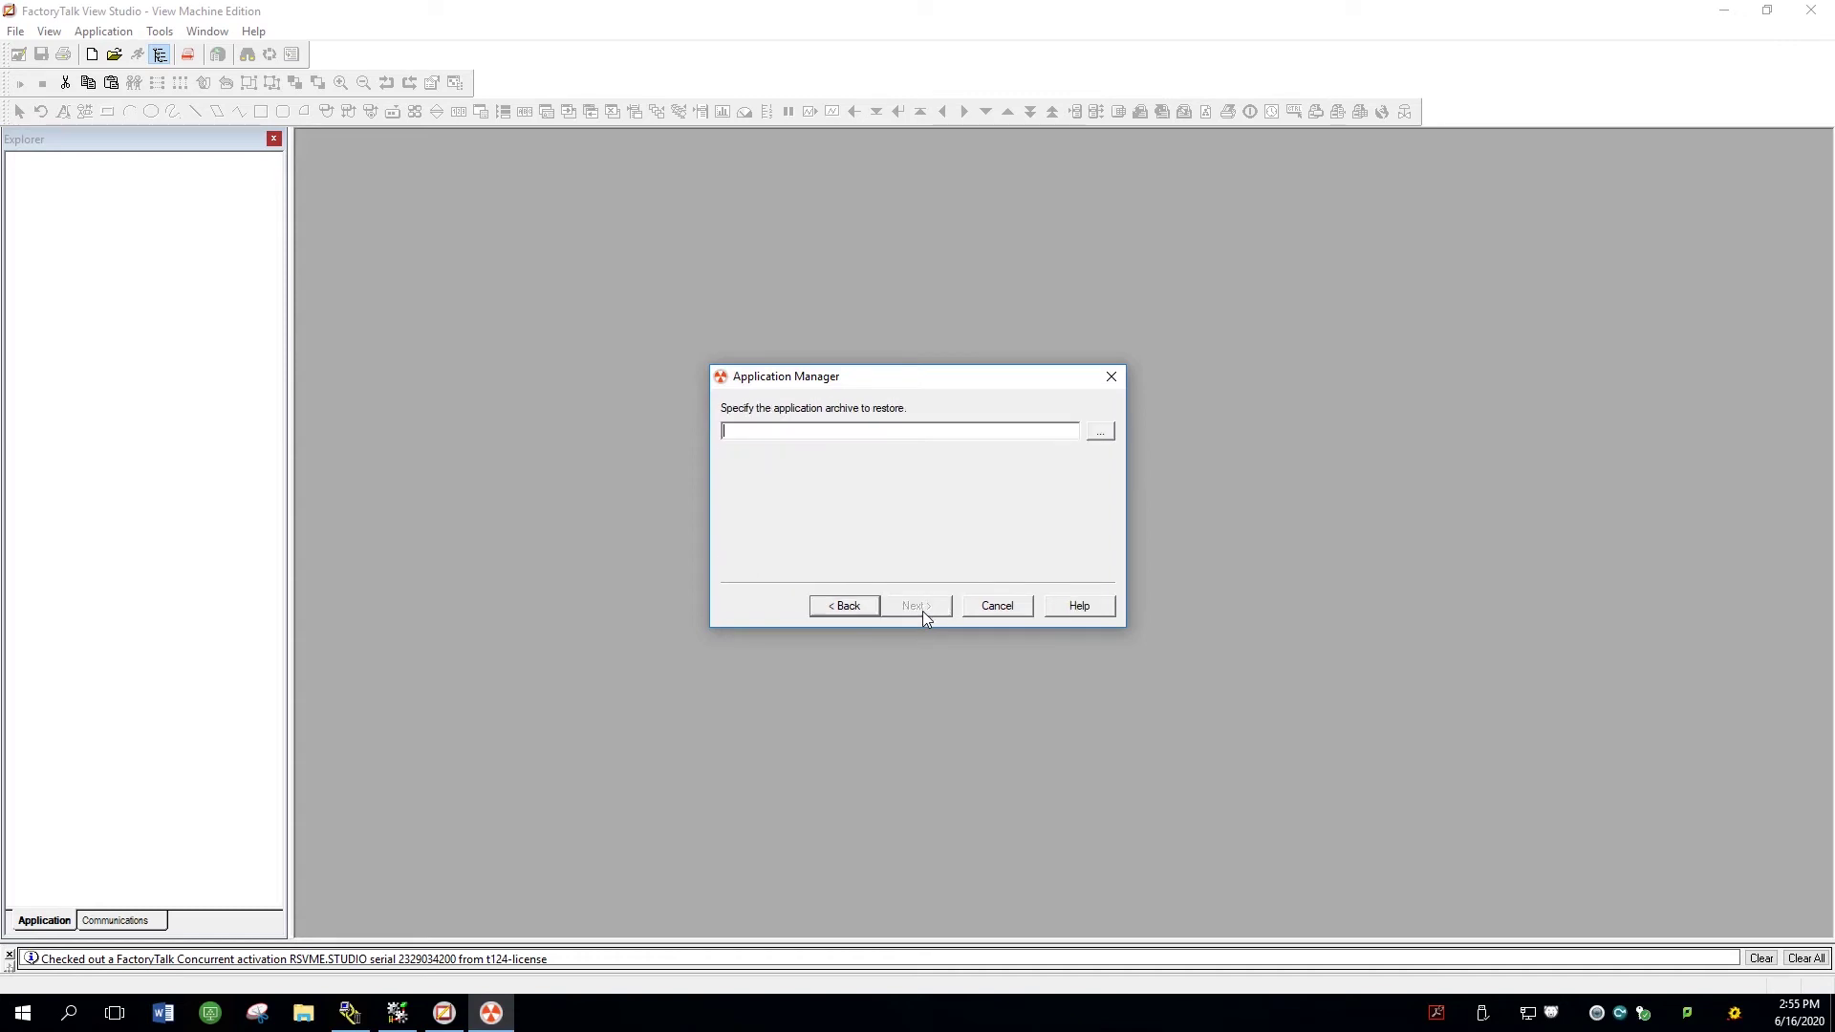
Select the PLC_IO_F2020 archive from the AA_Fall_2020_ELE8932 and ELE8931\T228 Labs folder on drive N as the application to restore
{"action": "left_click", "coordinate": [1100, 435]}
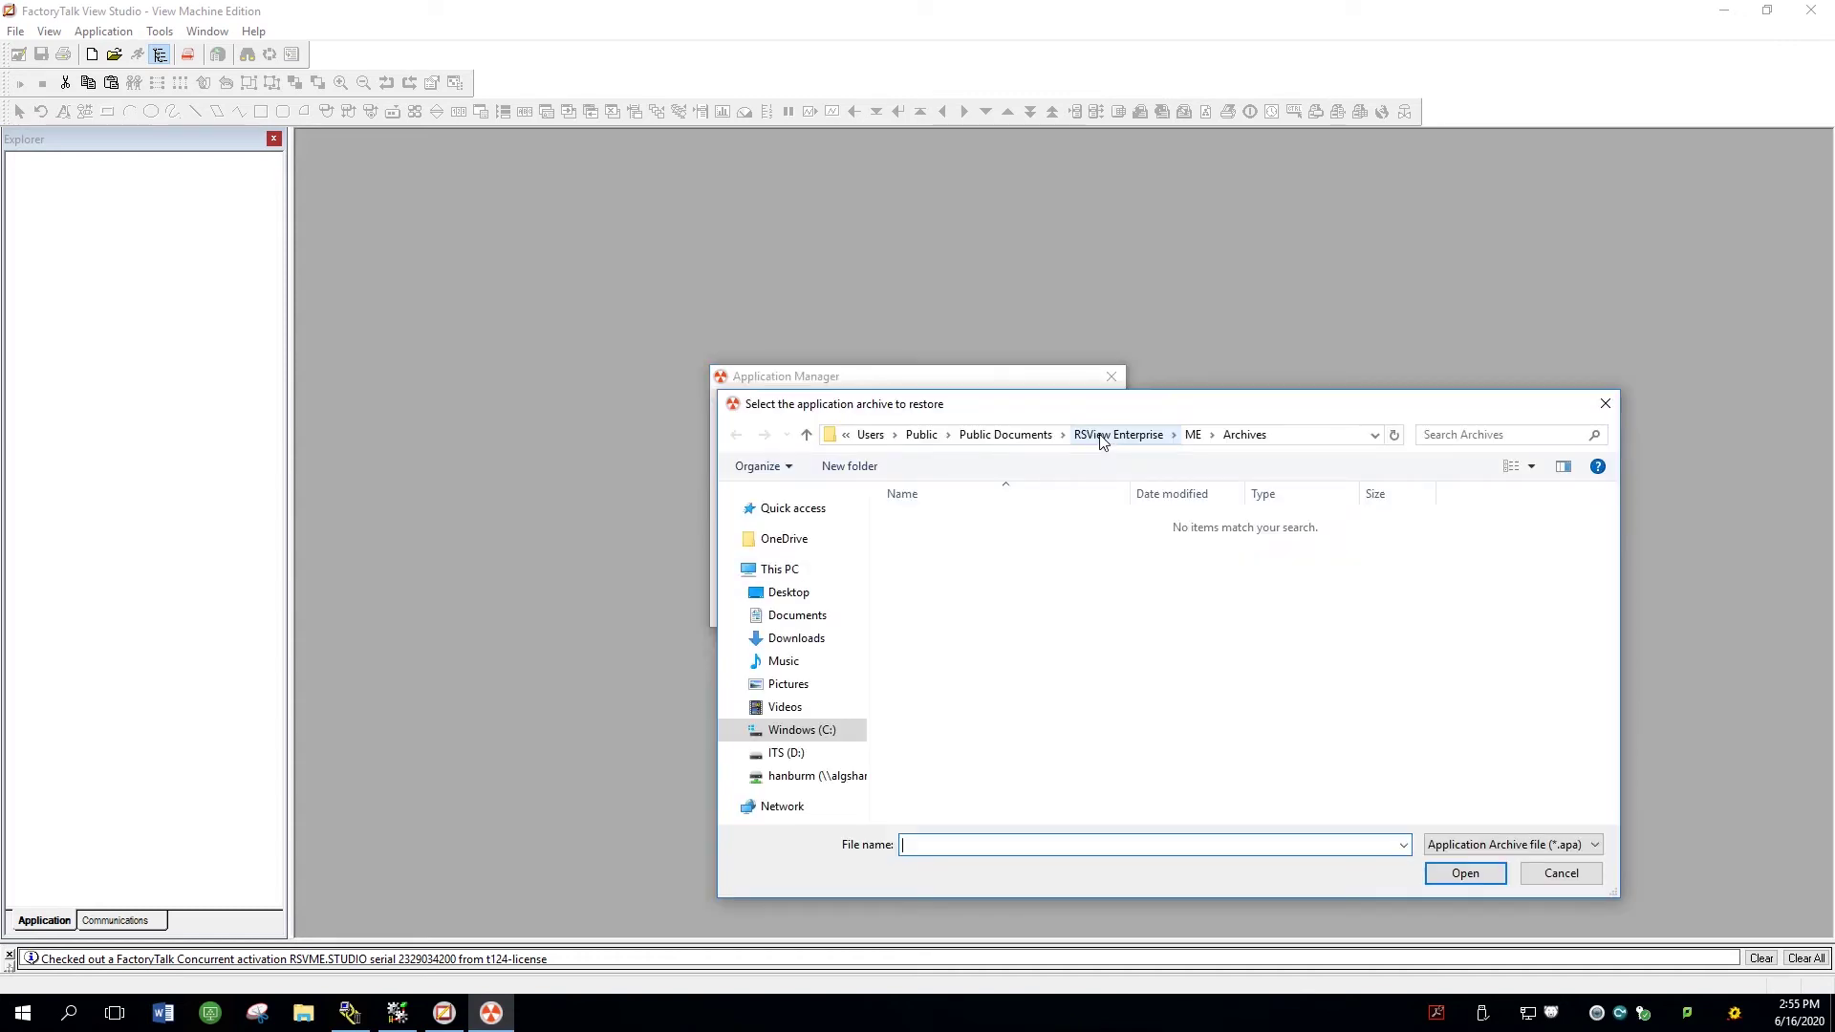
{"action": "left_click", "coordinate": [839, 779]}
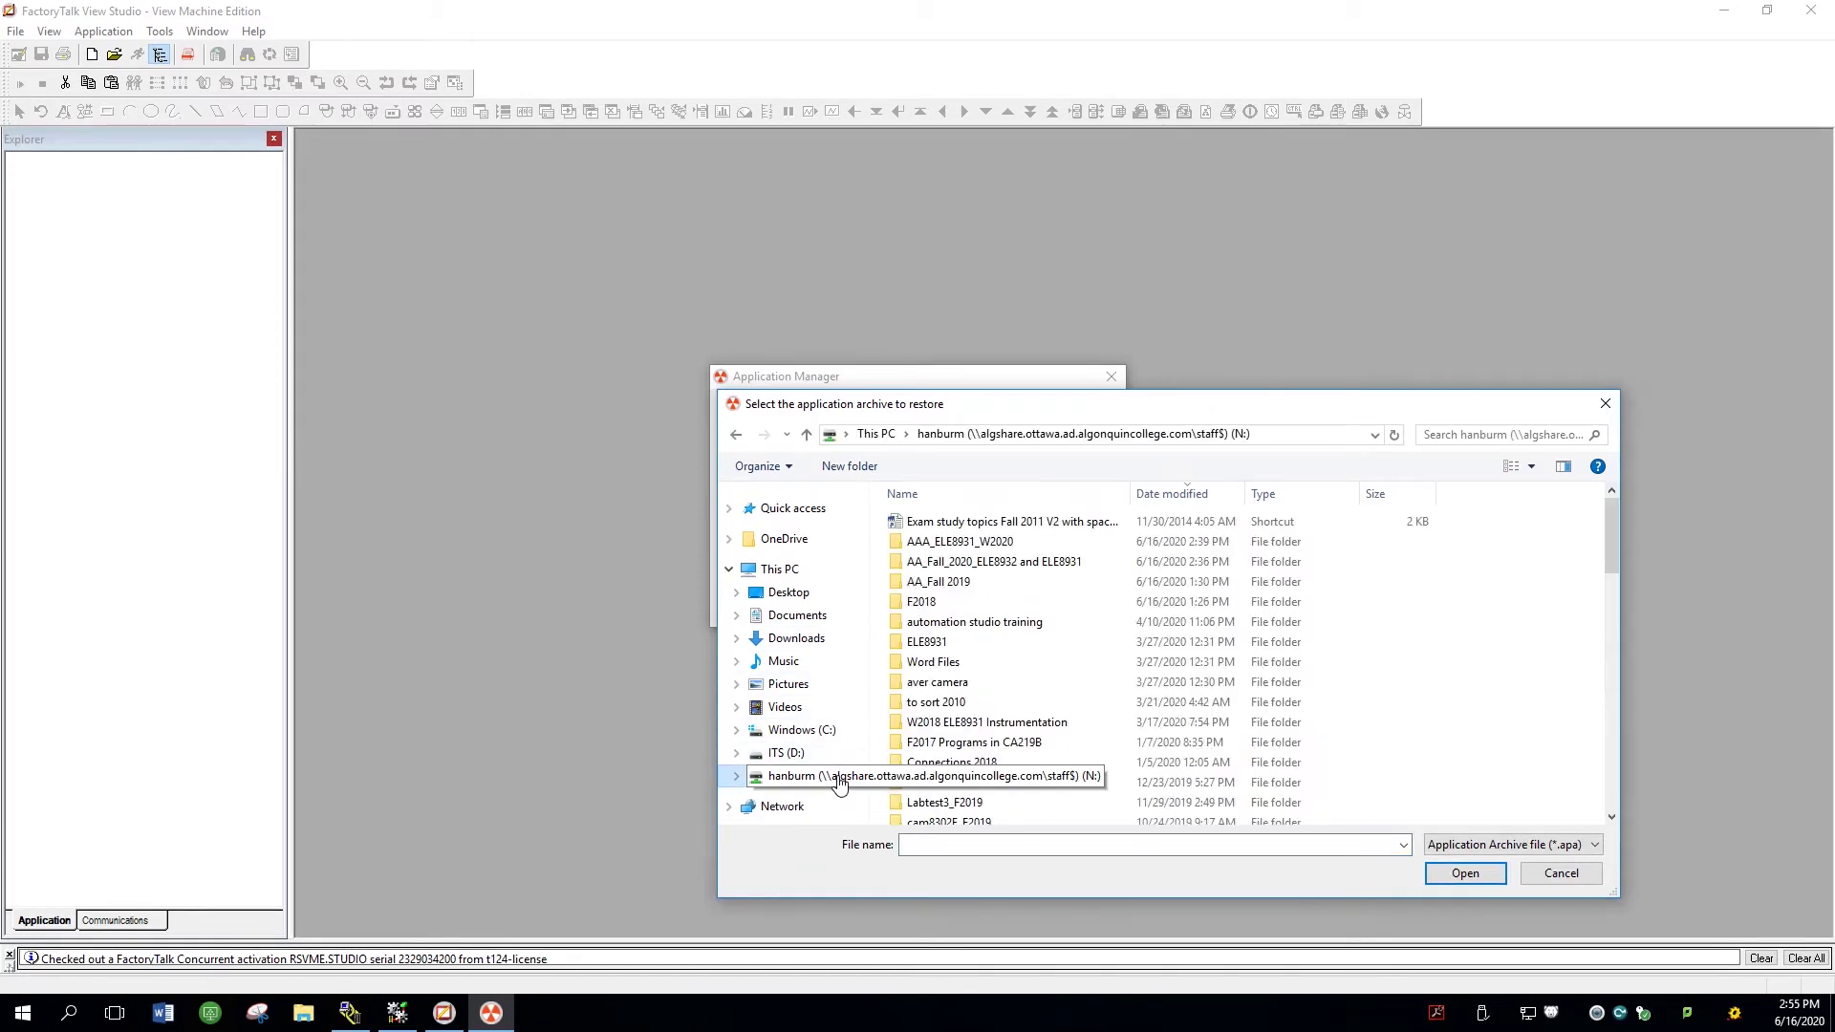
{"action": "left_click", "coordinate": [949, 564]}
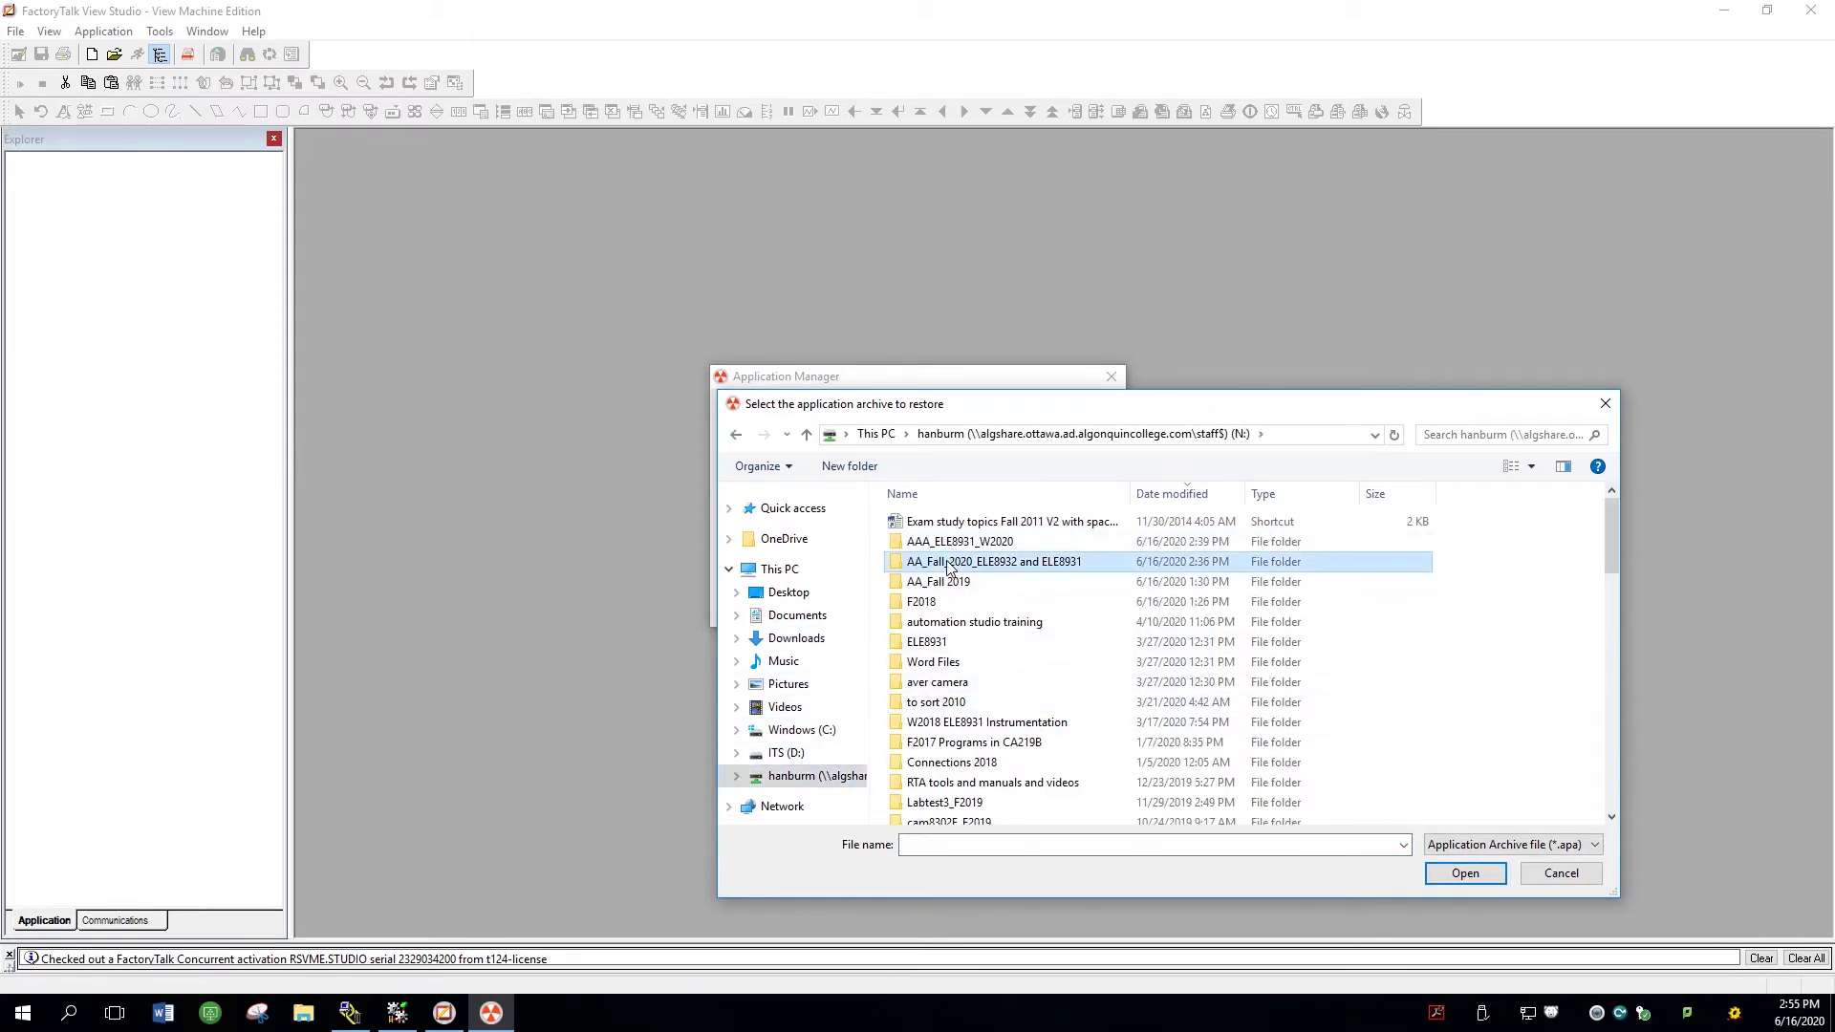
{"action": "double_click", "coordinate": [949, 564]}
{"action": "double_click", "coordinate": [929, 543]}
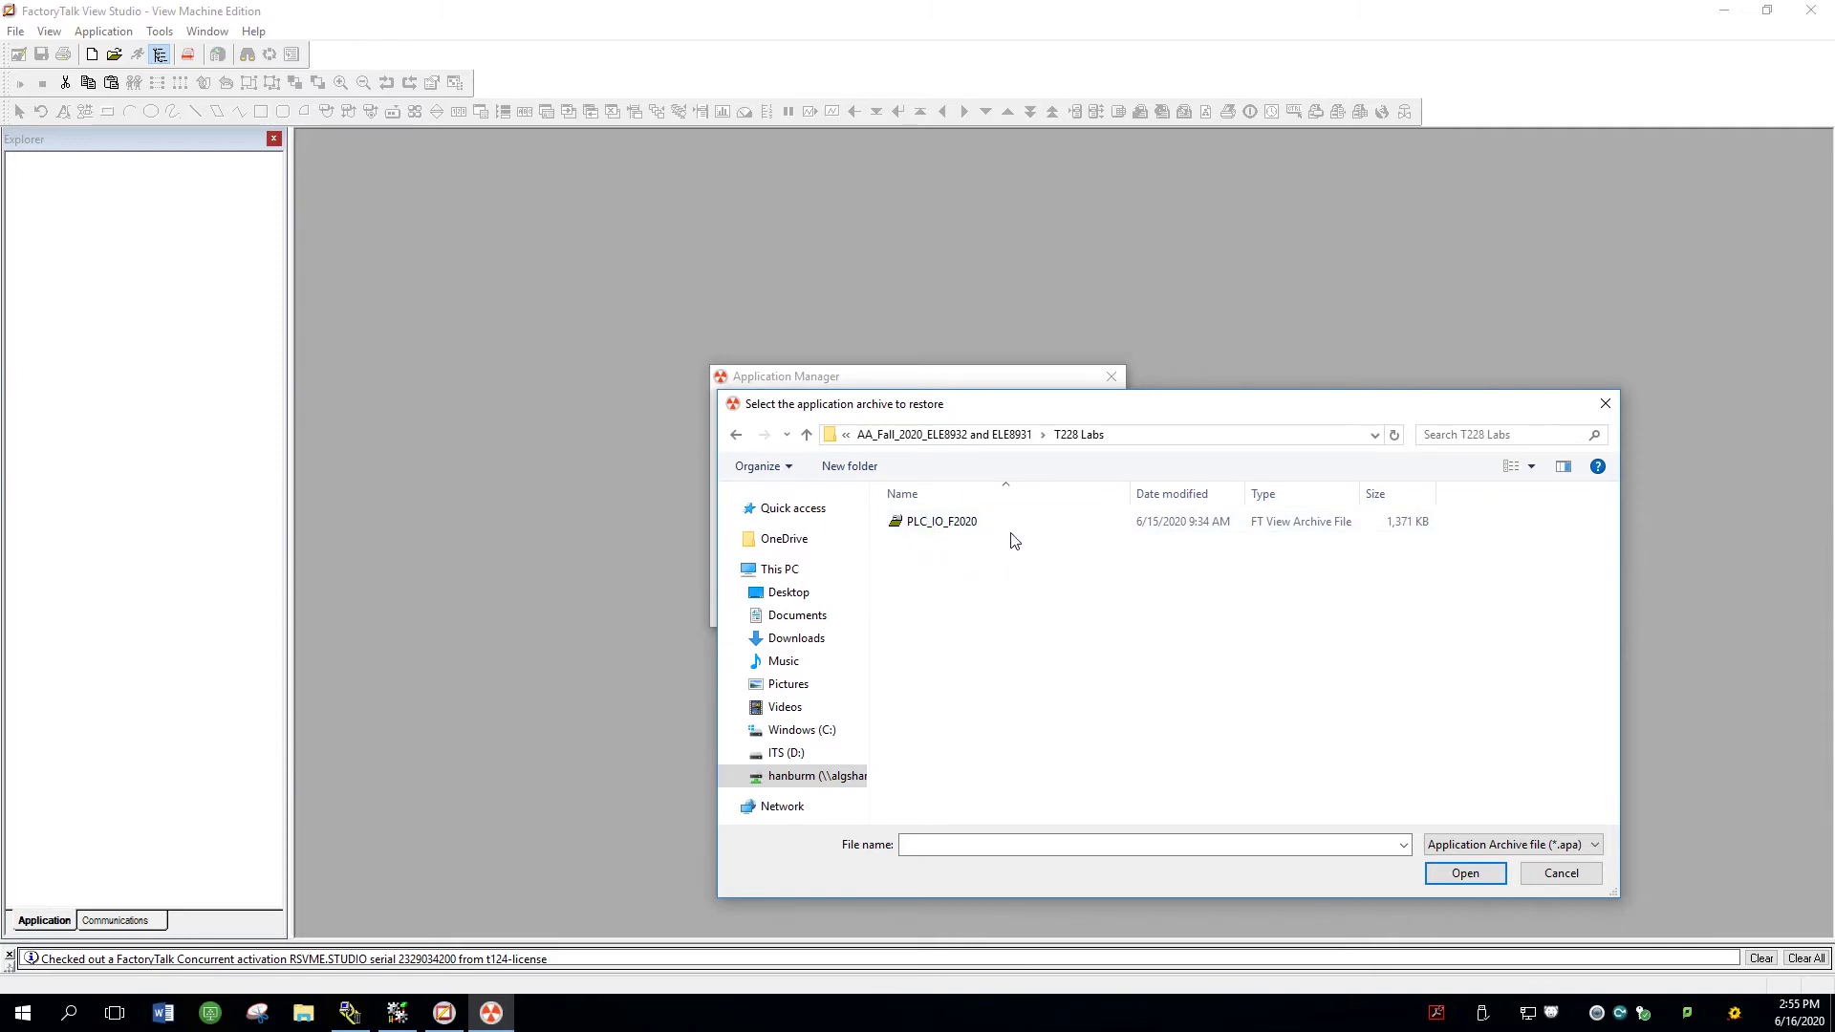
{"action": "left_click", "coordinate": [934, 534]}
{"action": "double_click", "coordinate": [934, 533]}
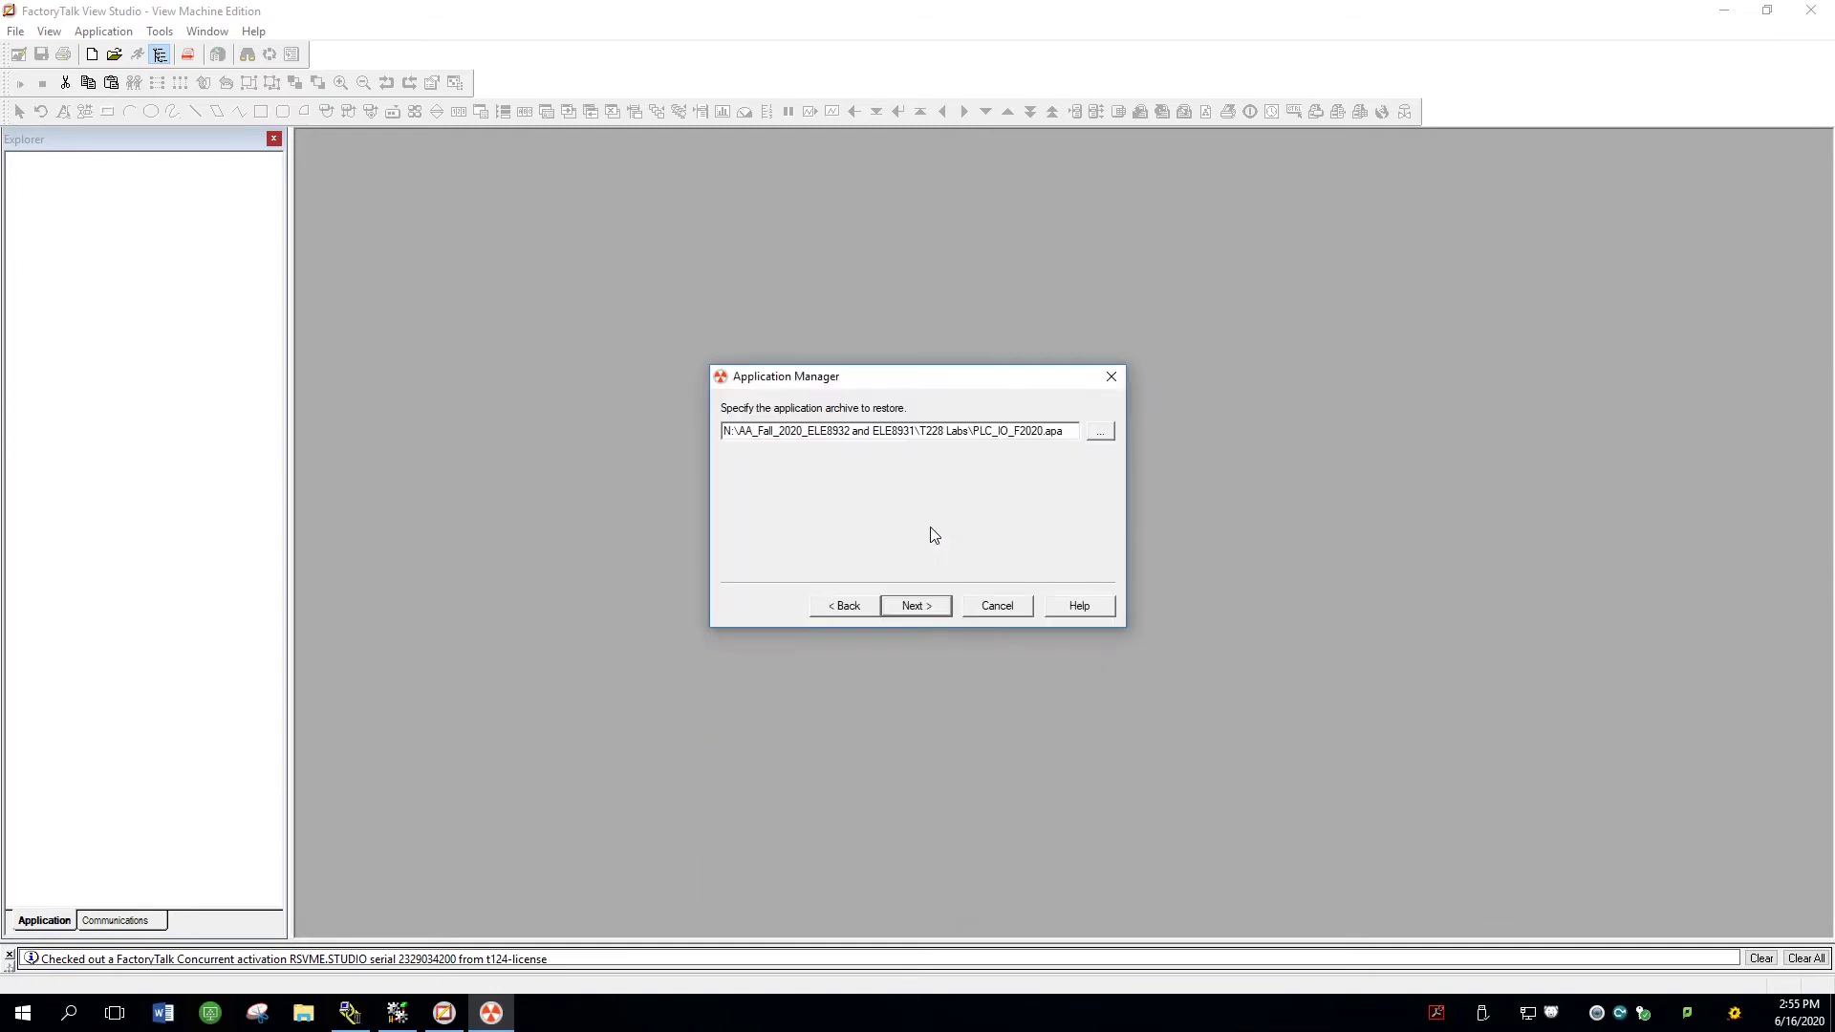
Restore the archive under the name PLC_IO_F2020 and close the Application Manager
{"action": "left_click", "coordinate": [912, 608]}
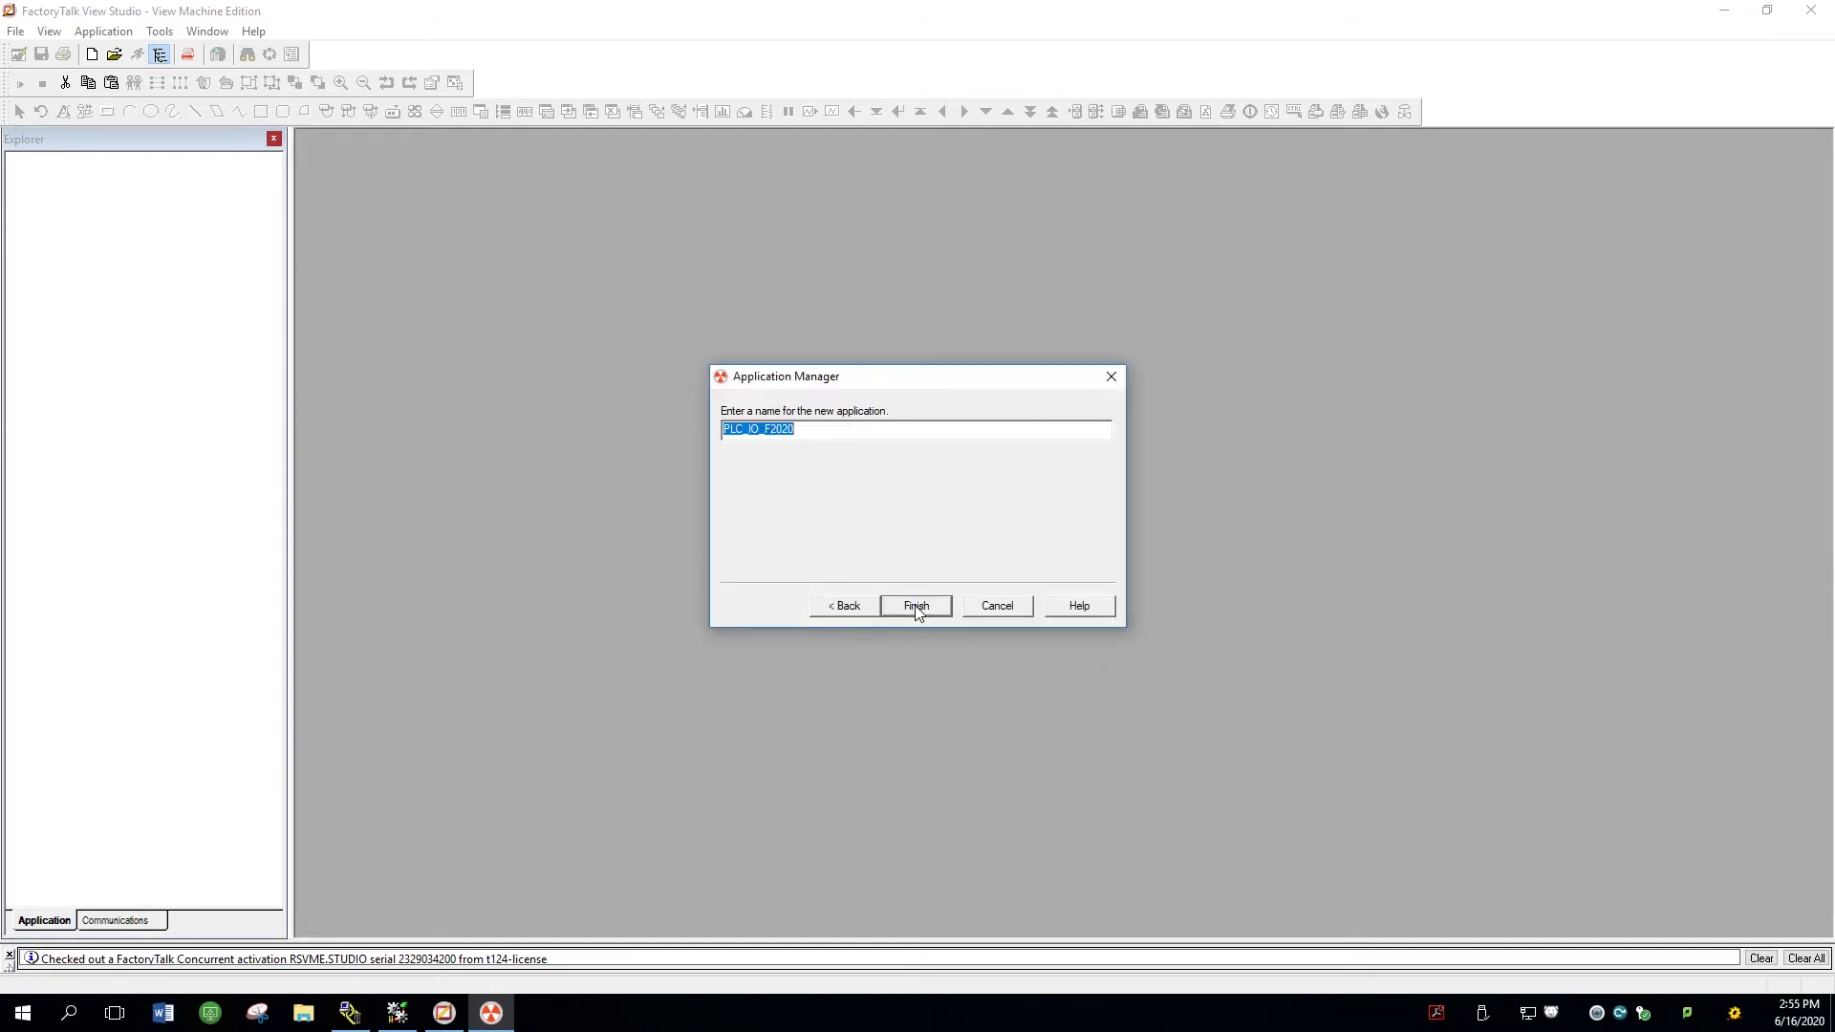
{"action": "left_click", "coordinate": [915, 610]}
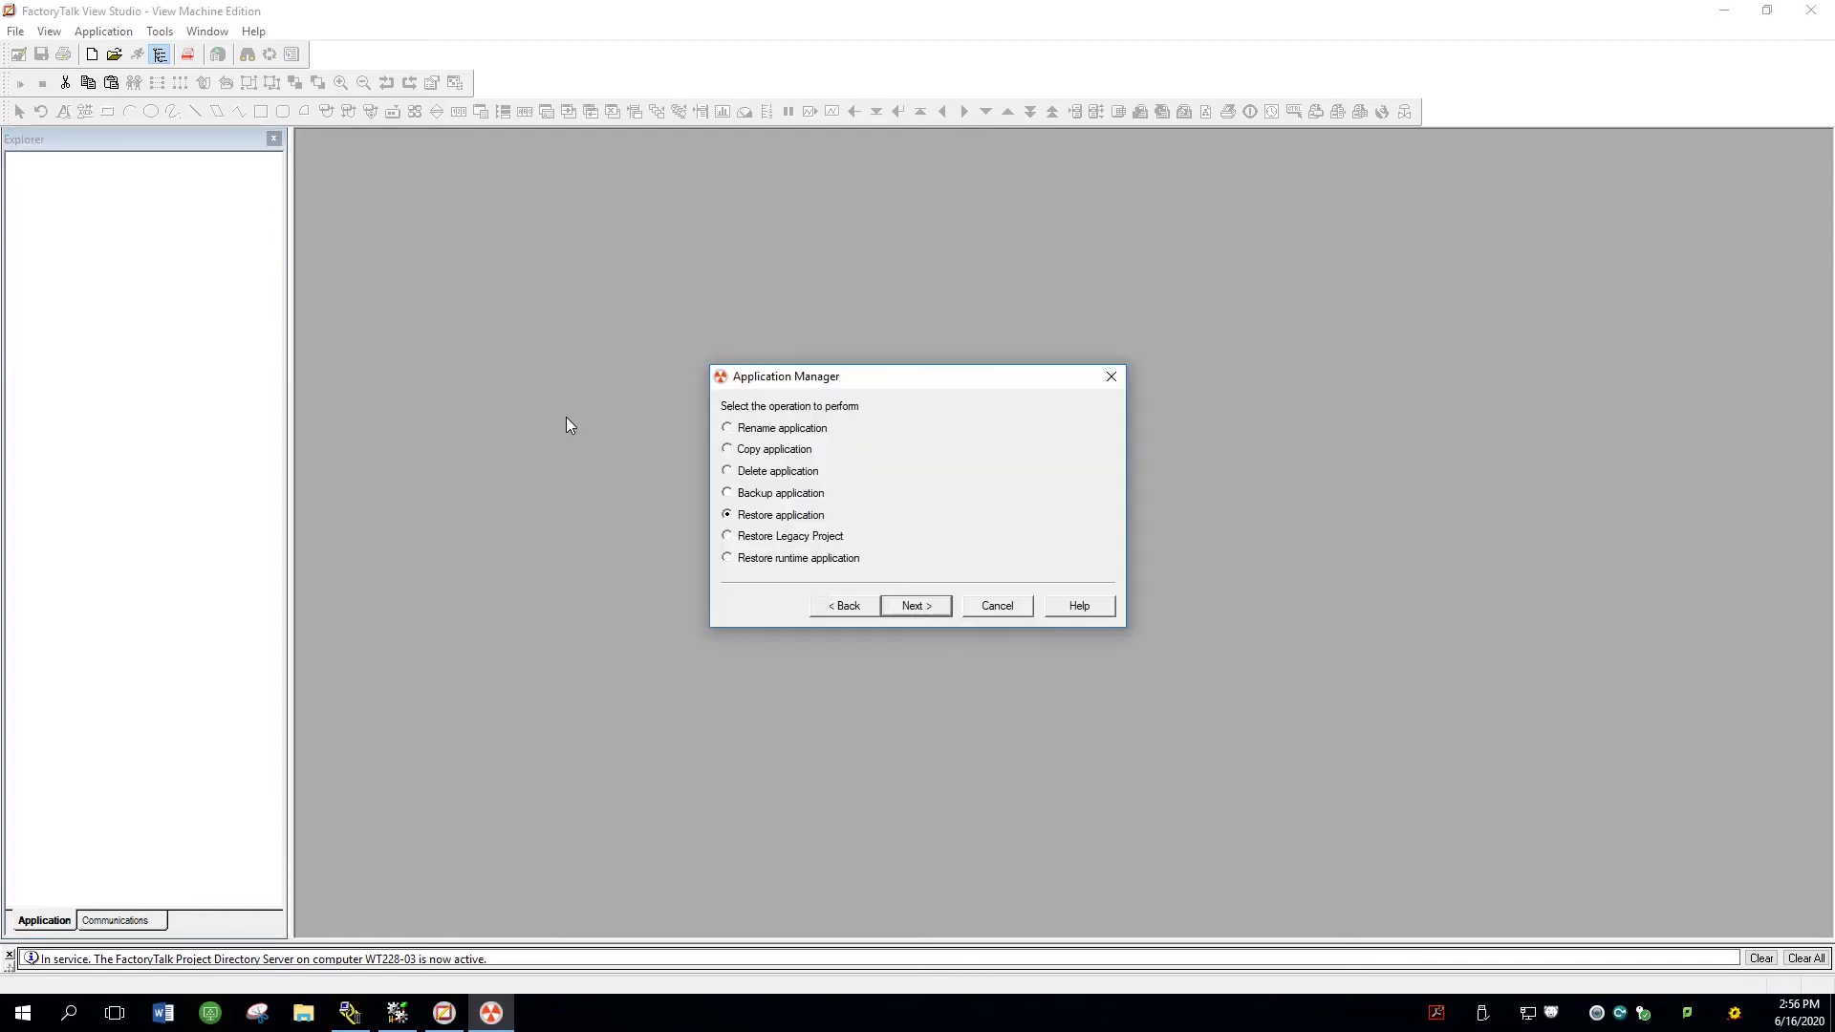
{"action": "left_click", "coordinate": [998, 607]}
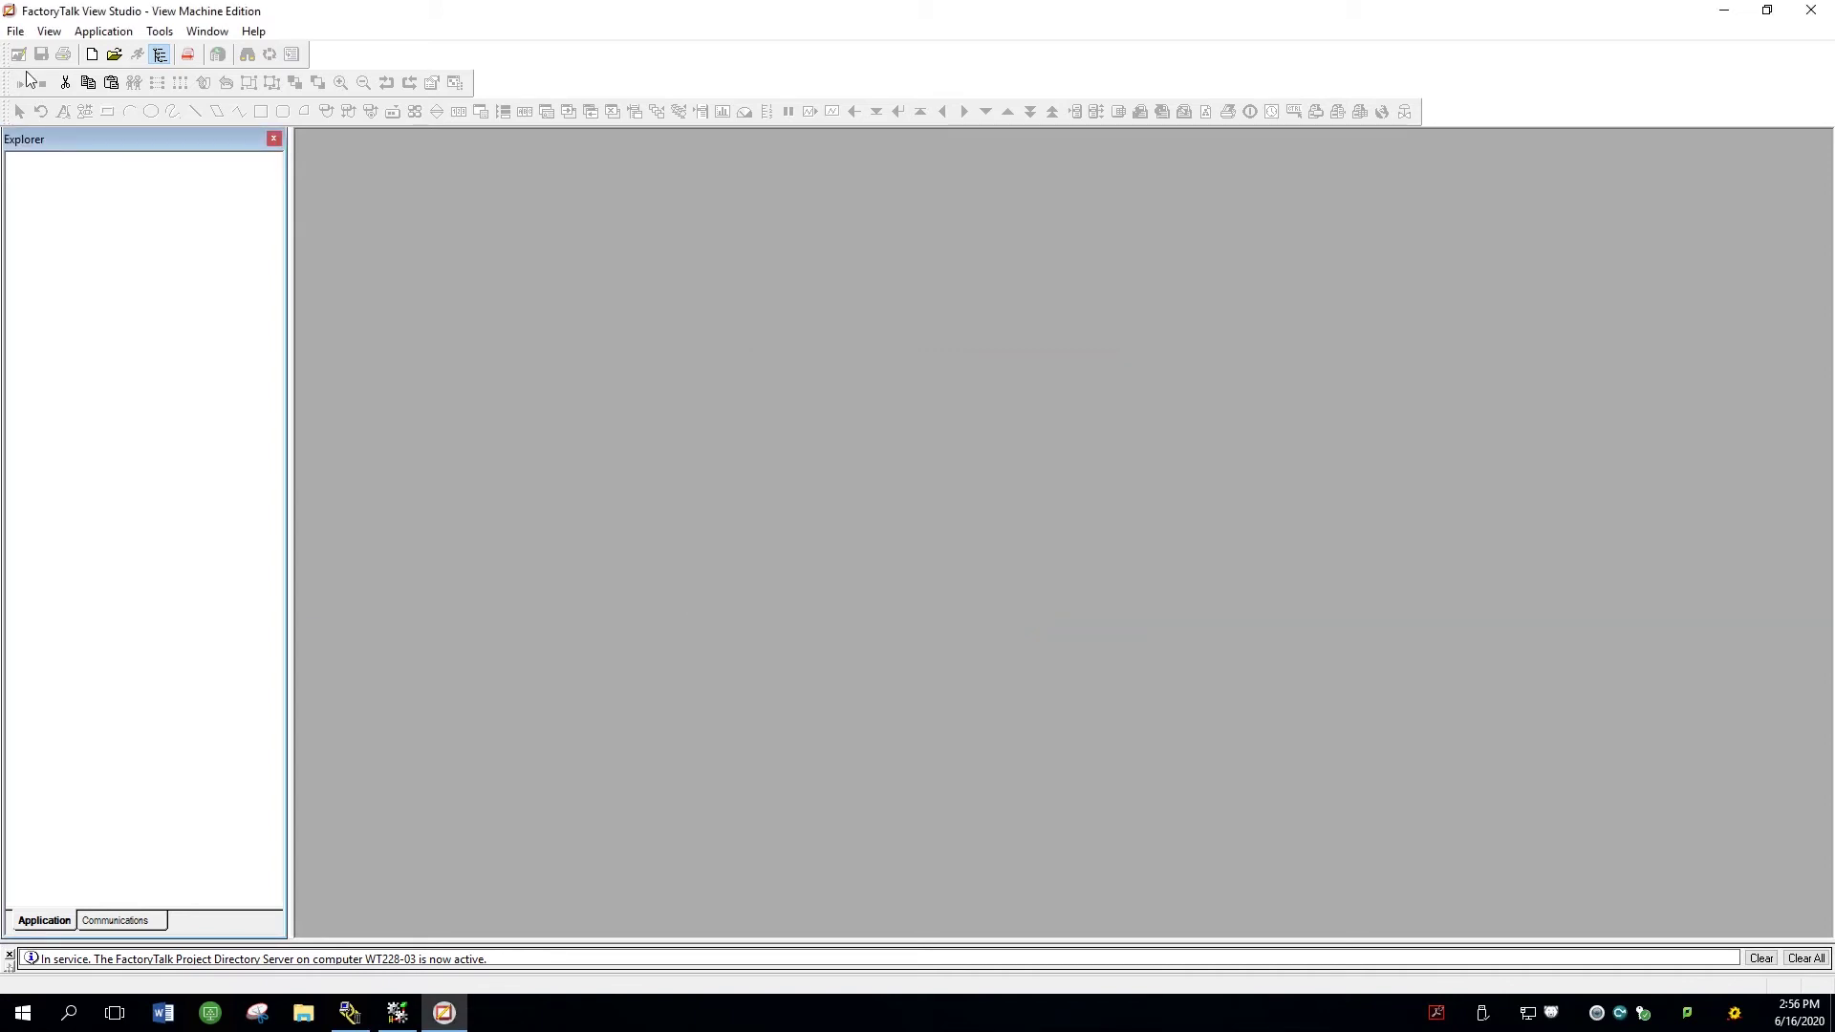
Open the existing PLC_IO_F2020 application and its RSLinx Enterprise Communication Setup
{"action": "left_click", "coordinate": [14, 33]}
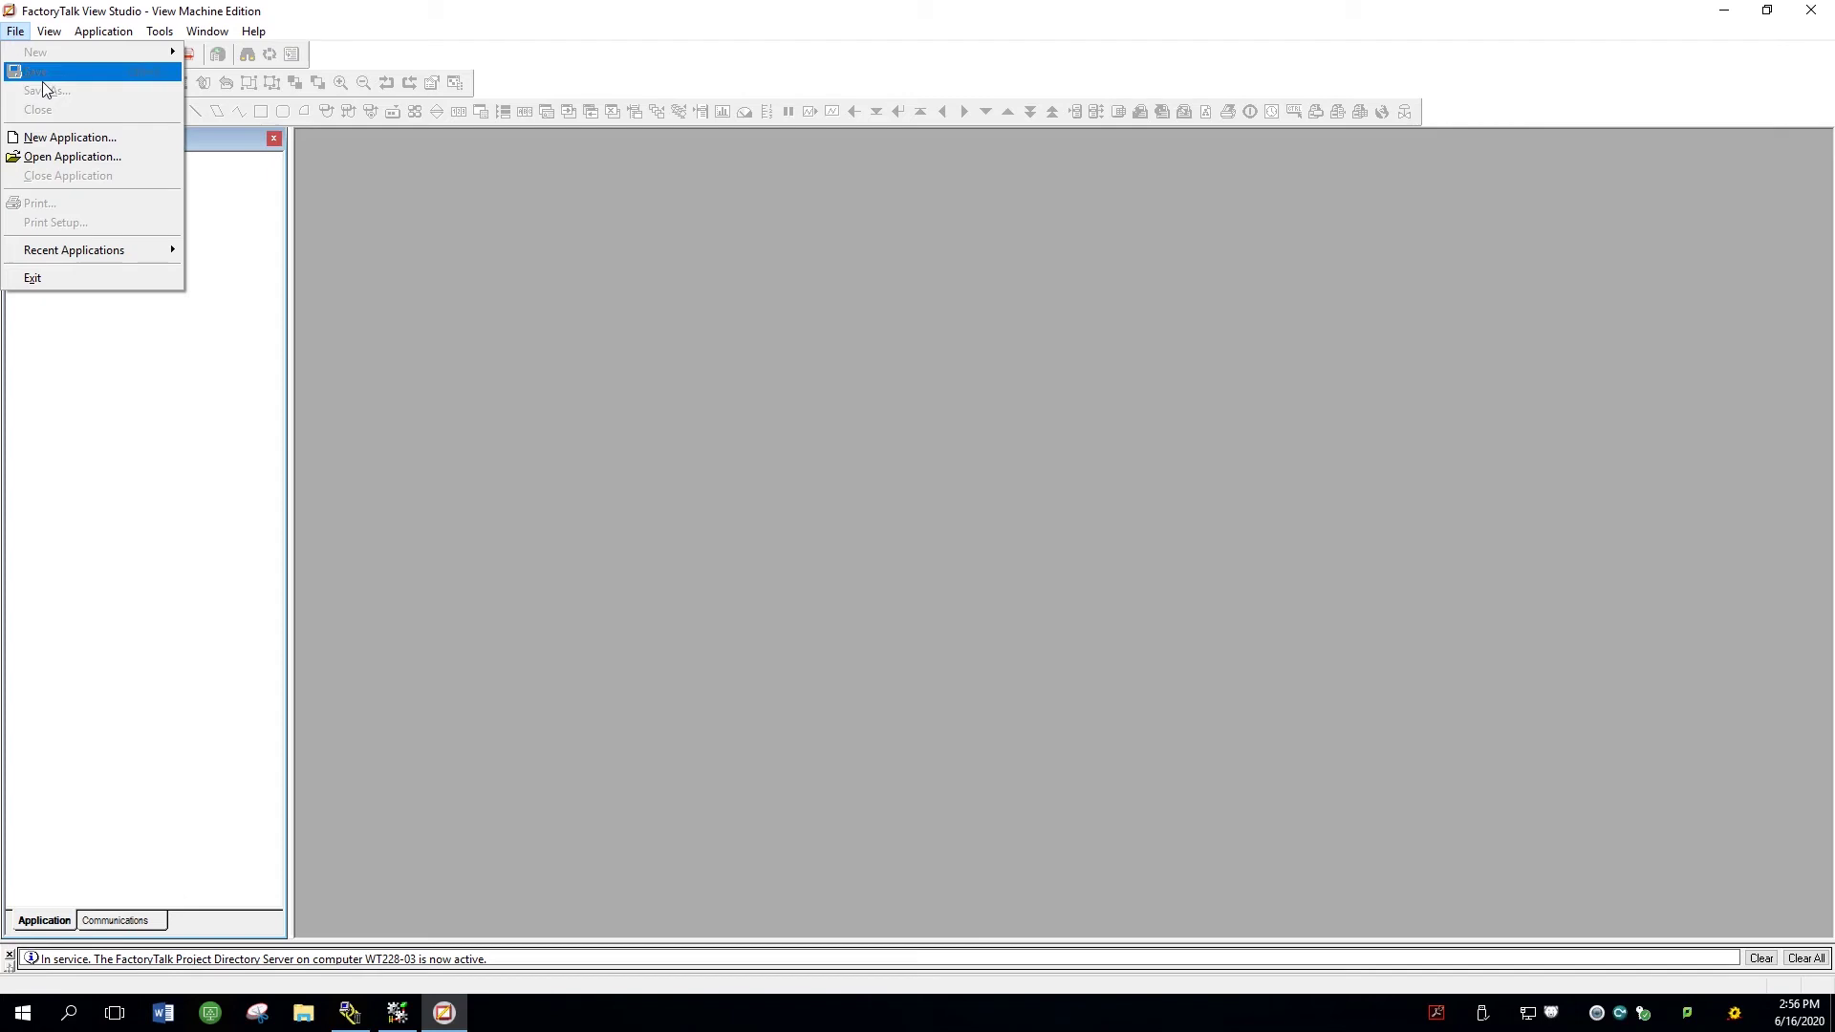
{"action": "left_click", "coordinate": [85, 159]}
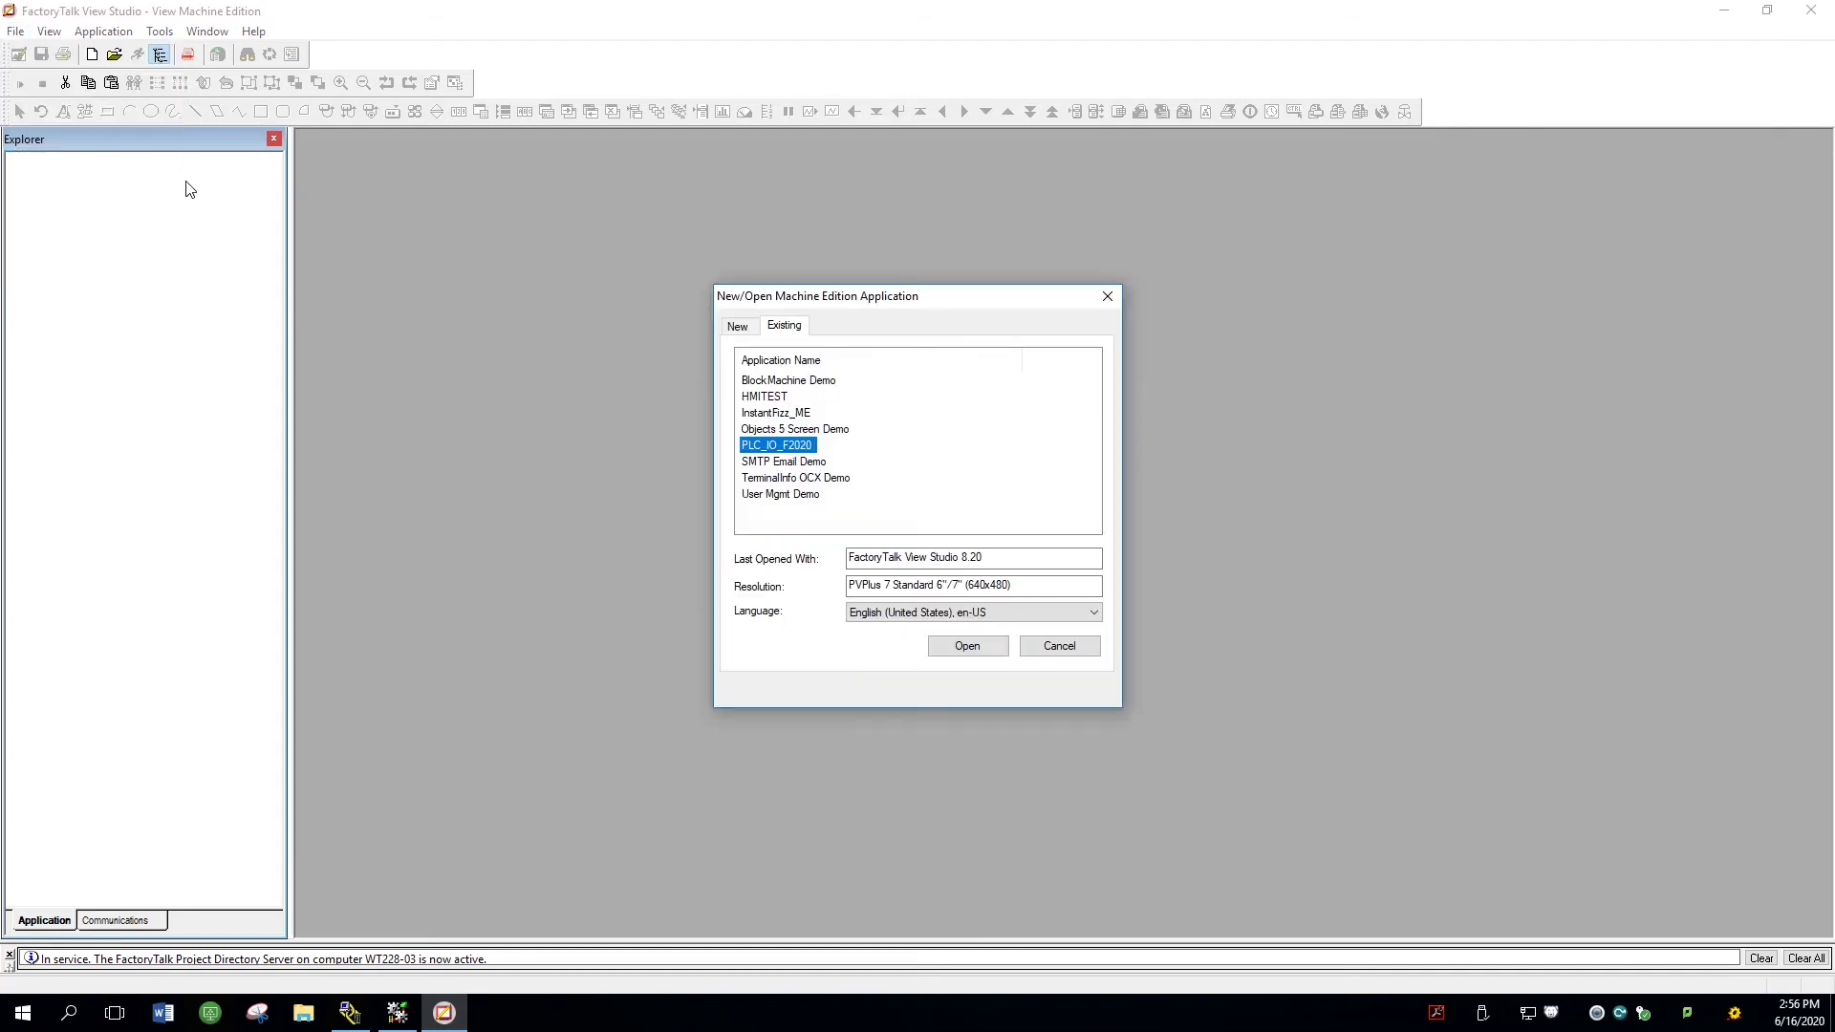
{"action": "double_click", "coordinate": [785, 447]}
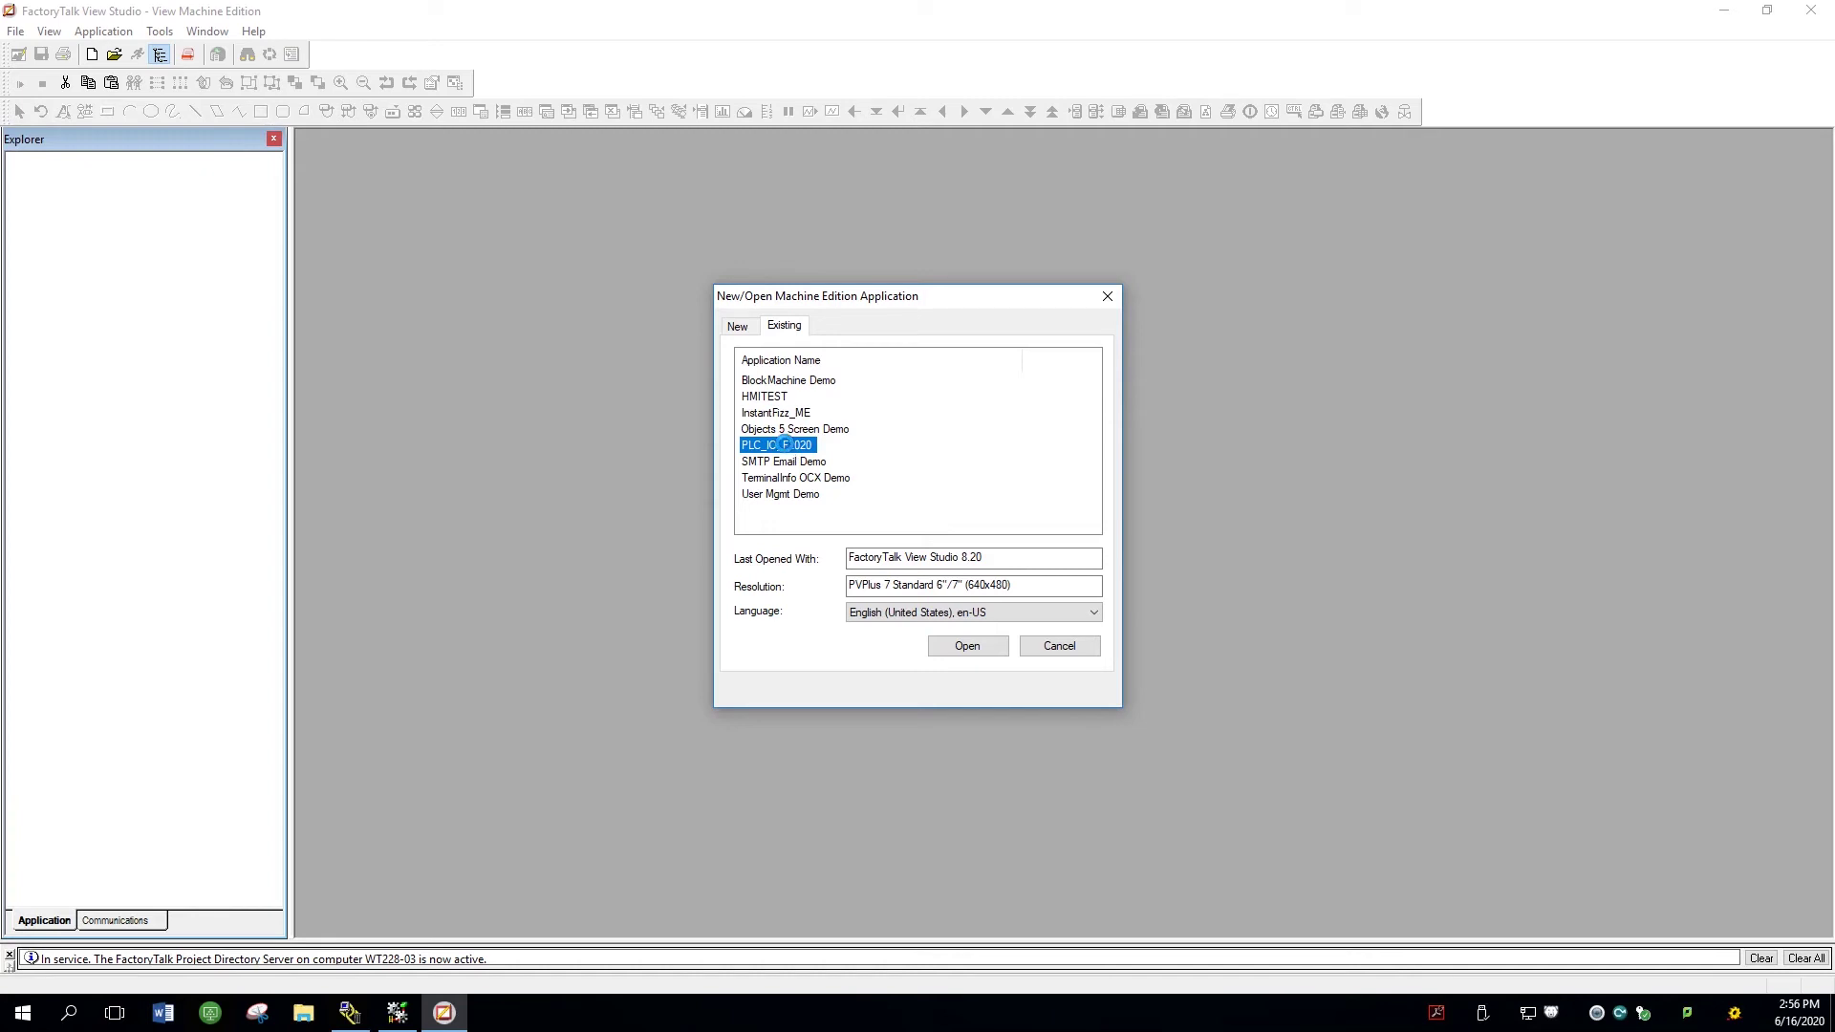
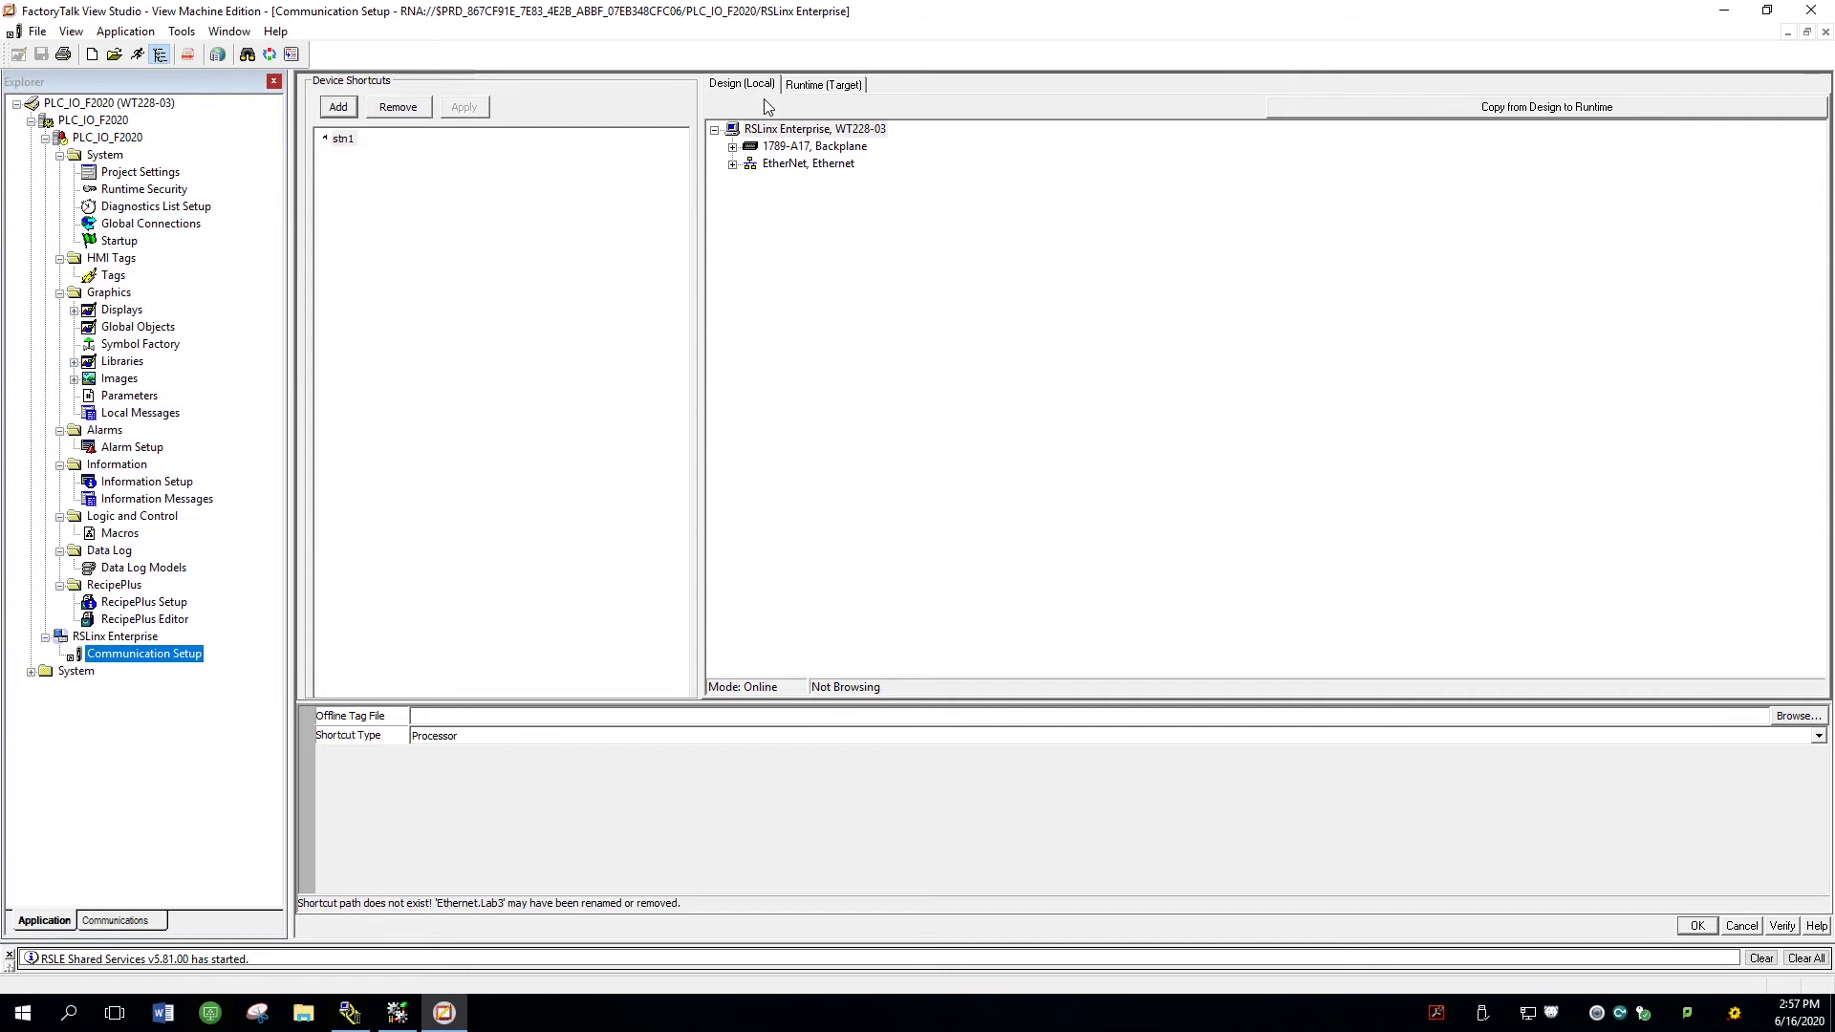
Assign the 1756-L61 controller in slot 0, reached through the 192.168.0.3 1756-ENBT/A Ethernet module, as the design path of shortcut stn1
{"action": "left_click", "coordinate": [732, 165]}
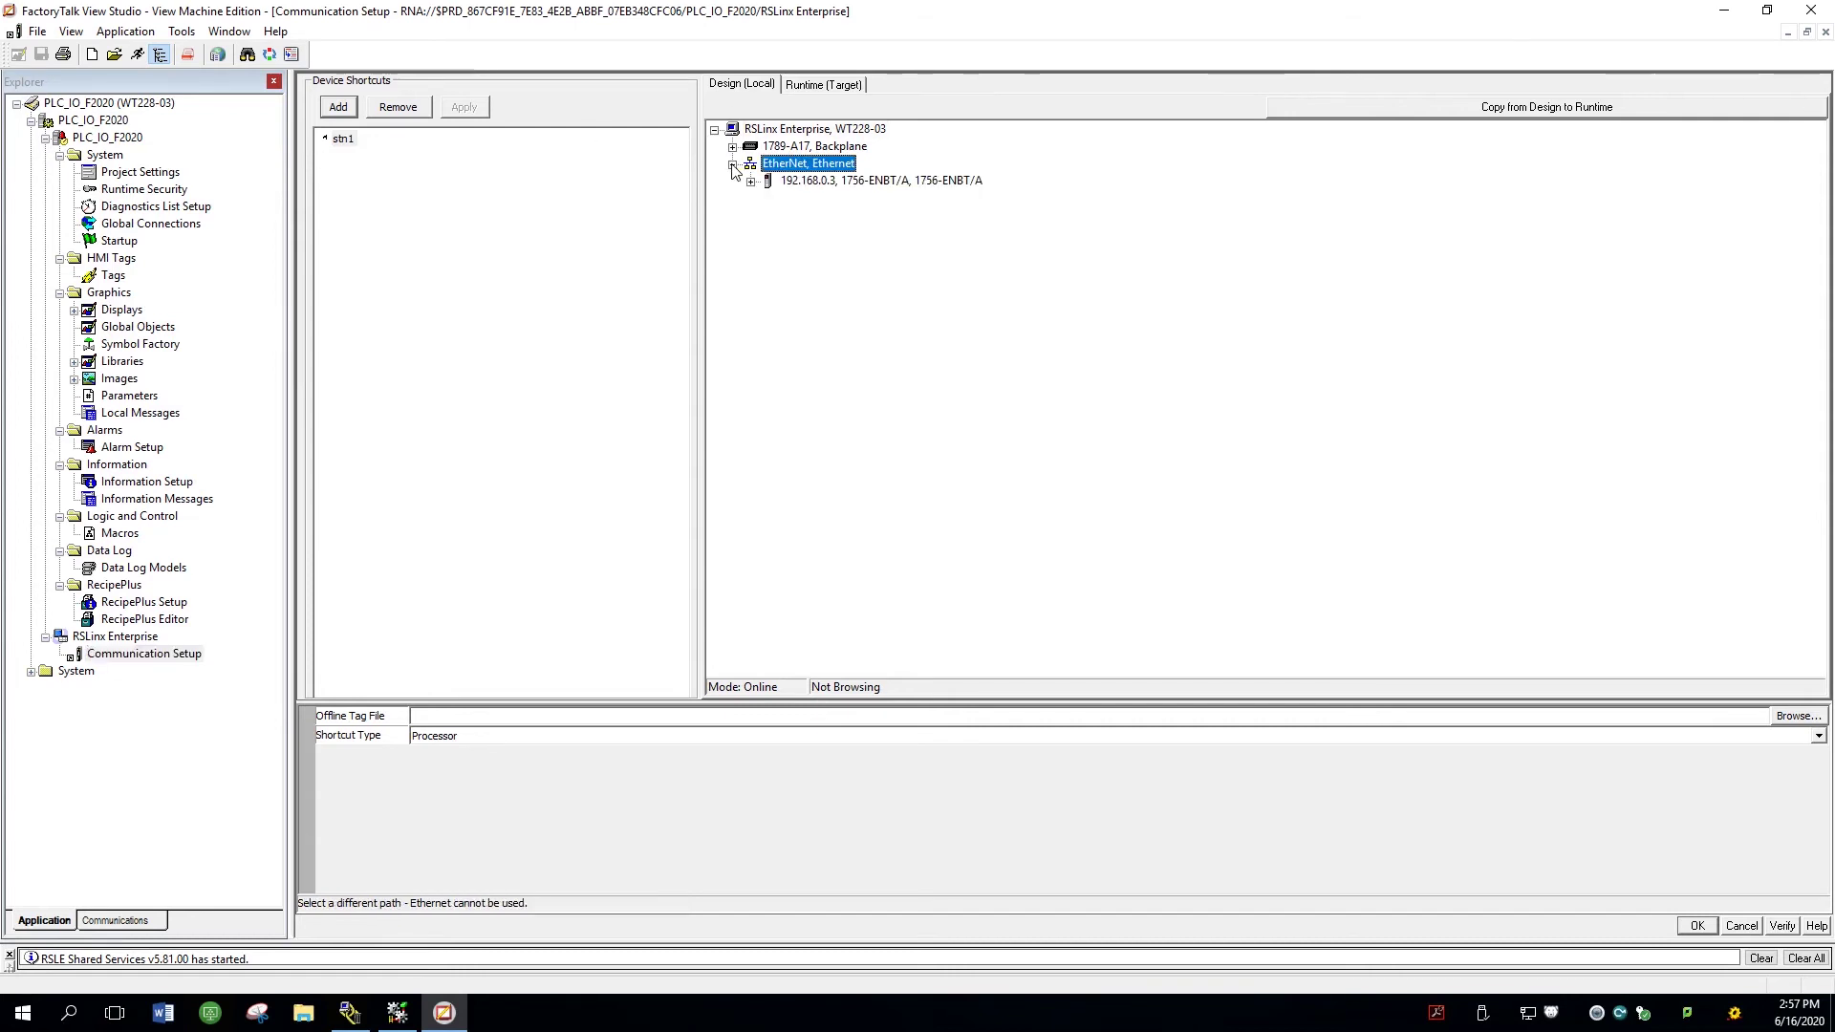
{"action": "left_click", "coordinate": [752, 183]}
{"action": "left_click", "coordinate": [769, 200]}
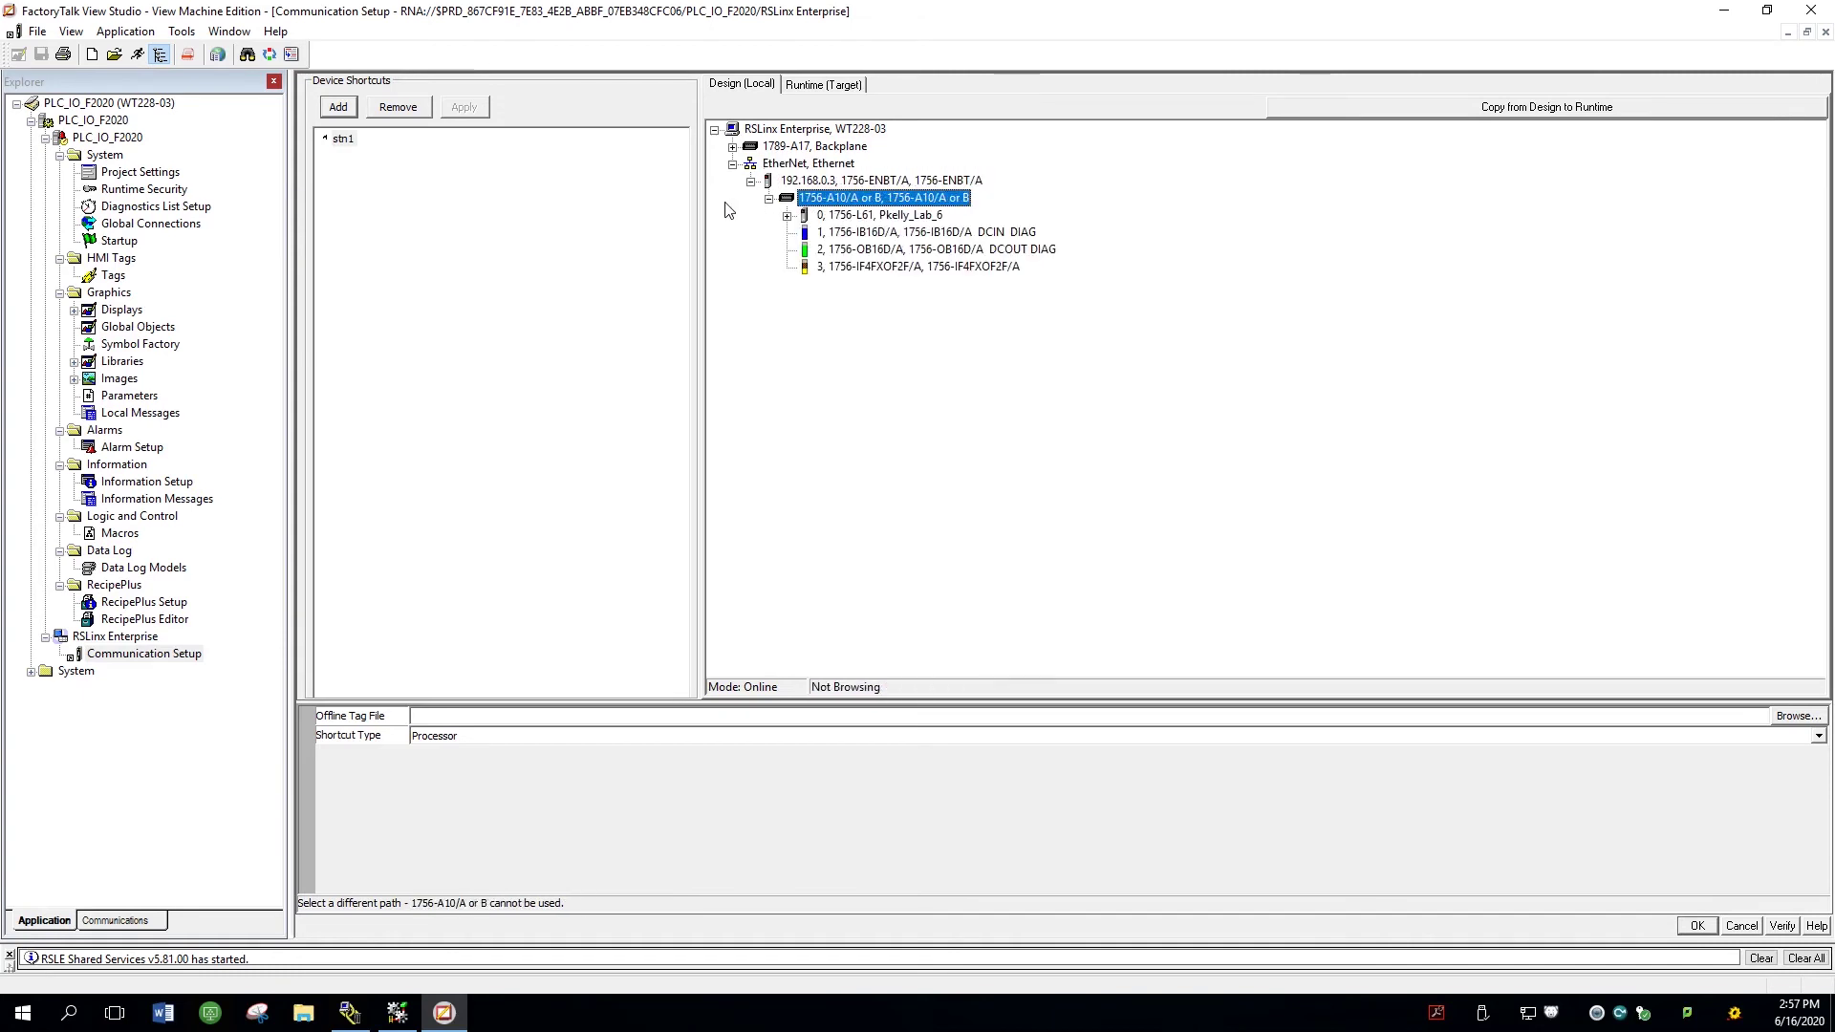
{"action": "left_click", "coordinate": [878, 183]}
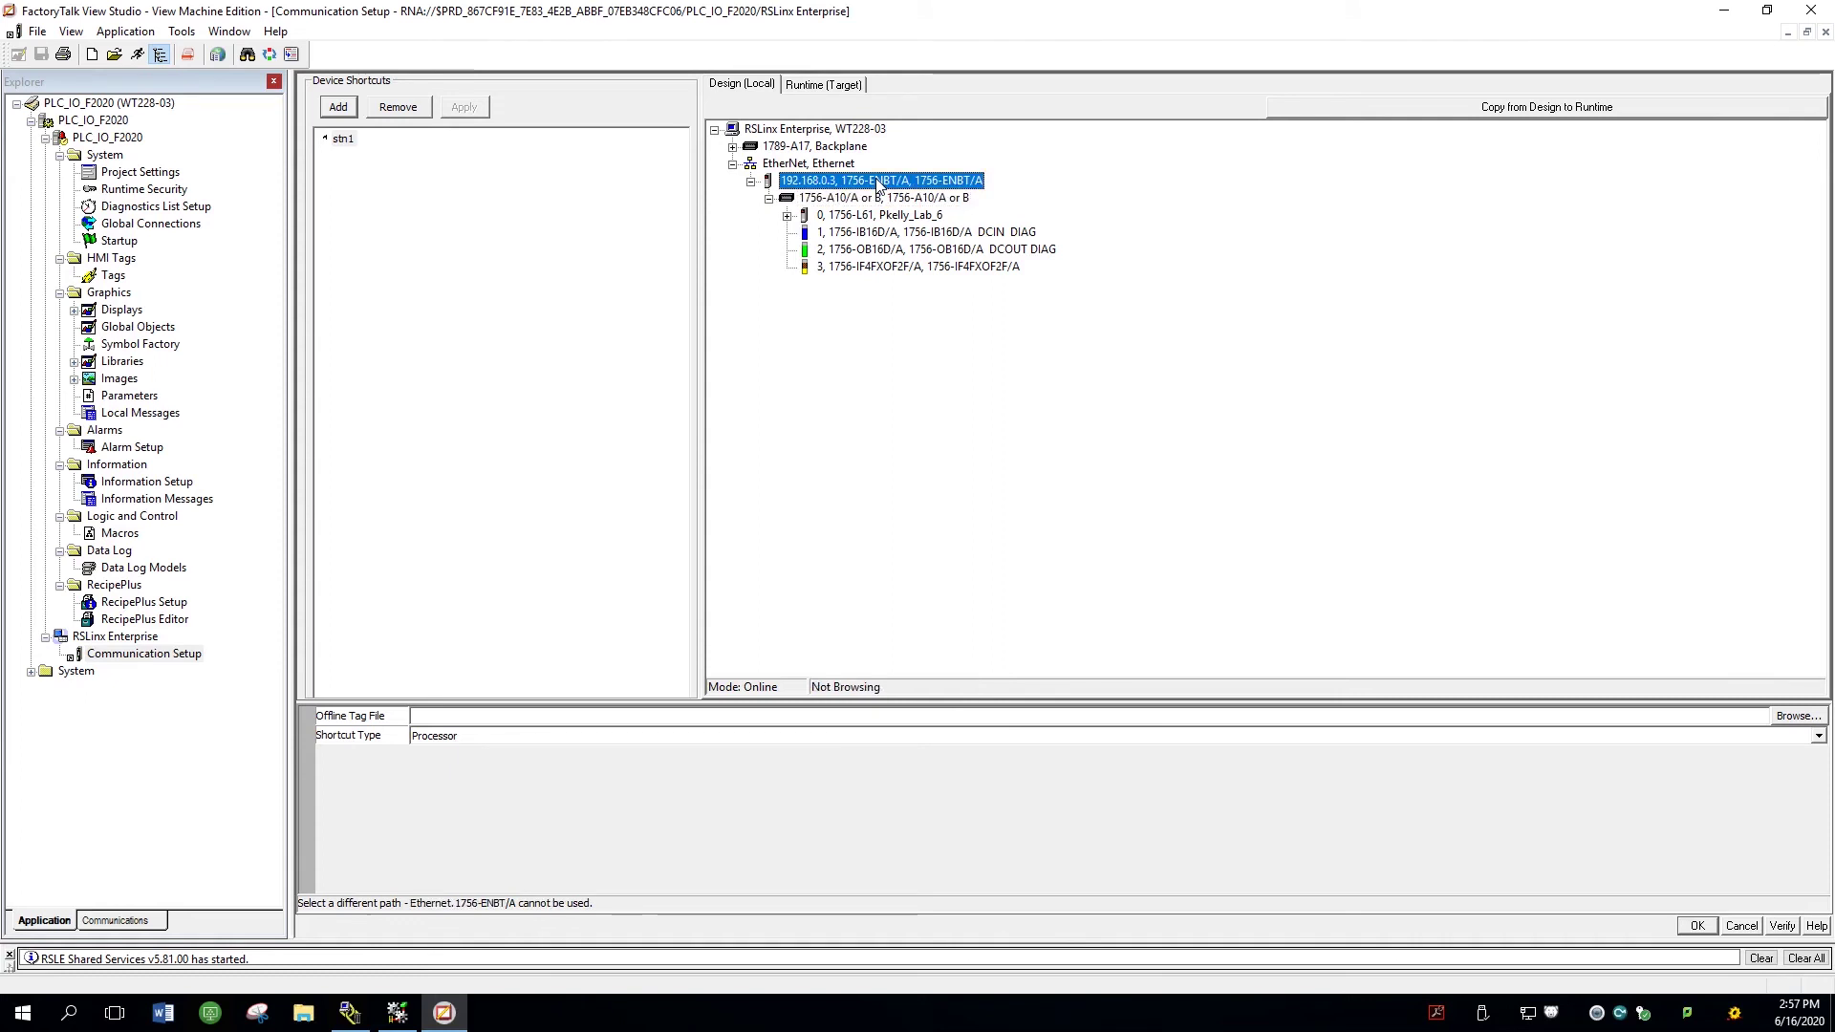
{"action": "left_click", "coordinate": [889, 216]}
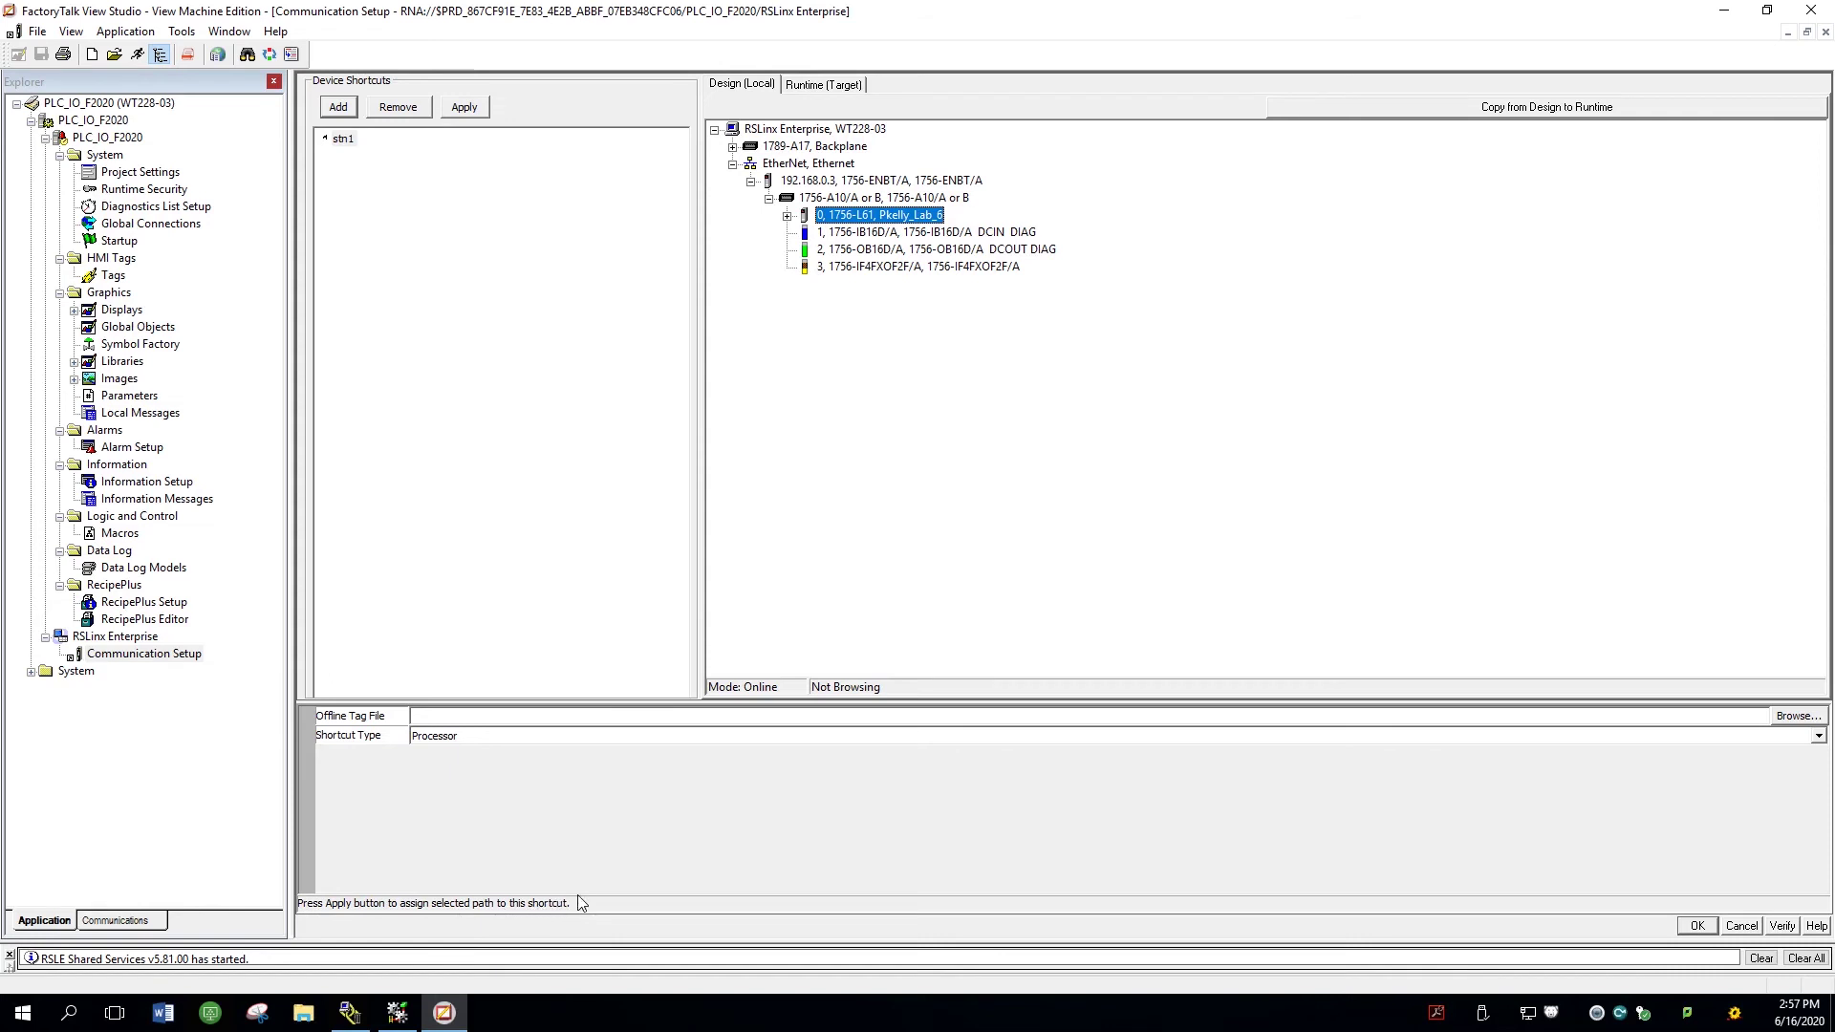
{"action": "left_click", "coordinate": [850, 182]}
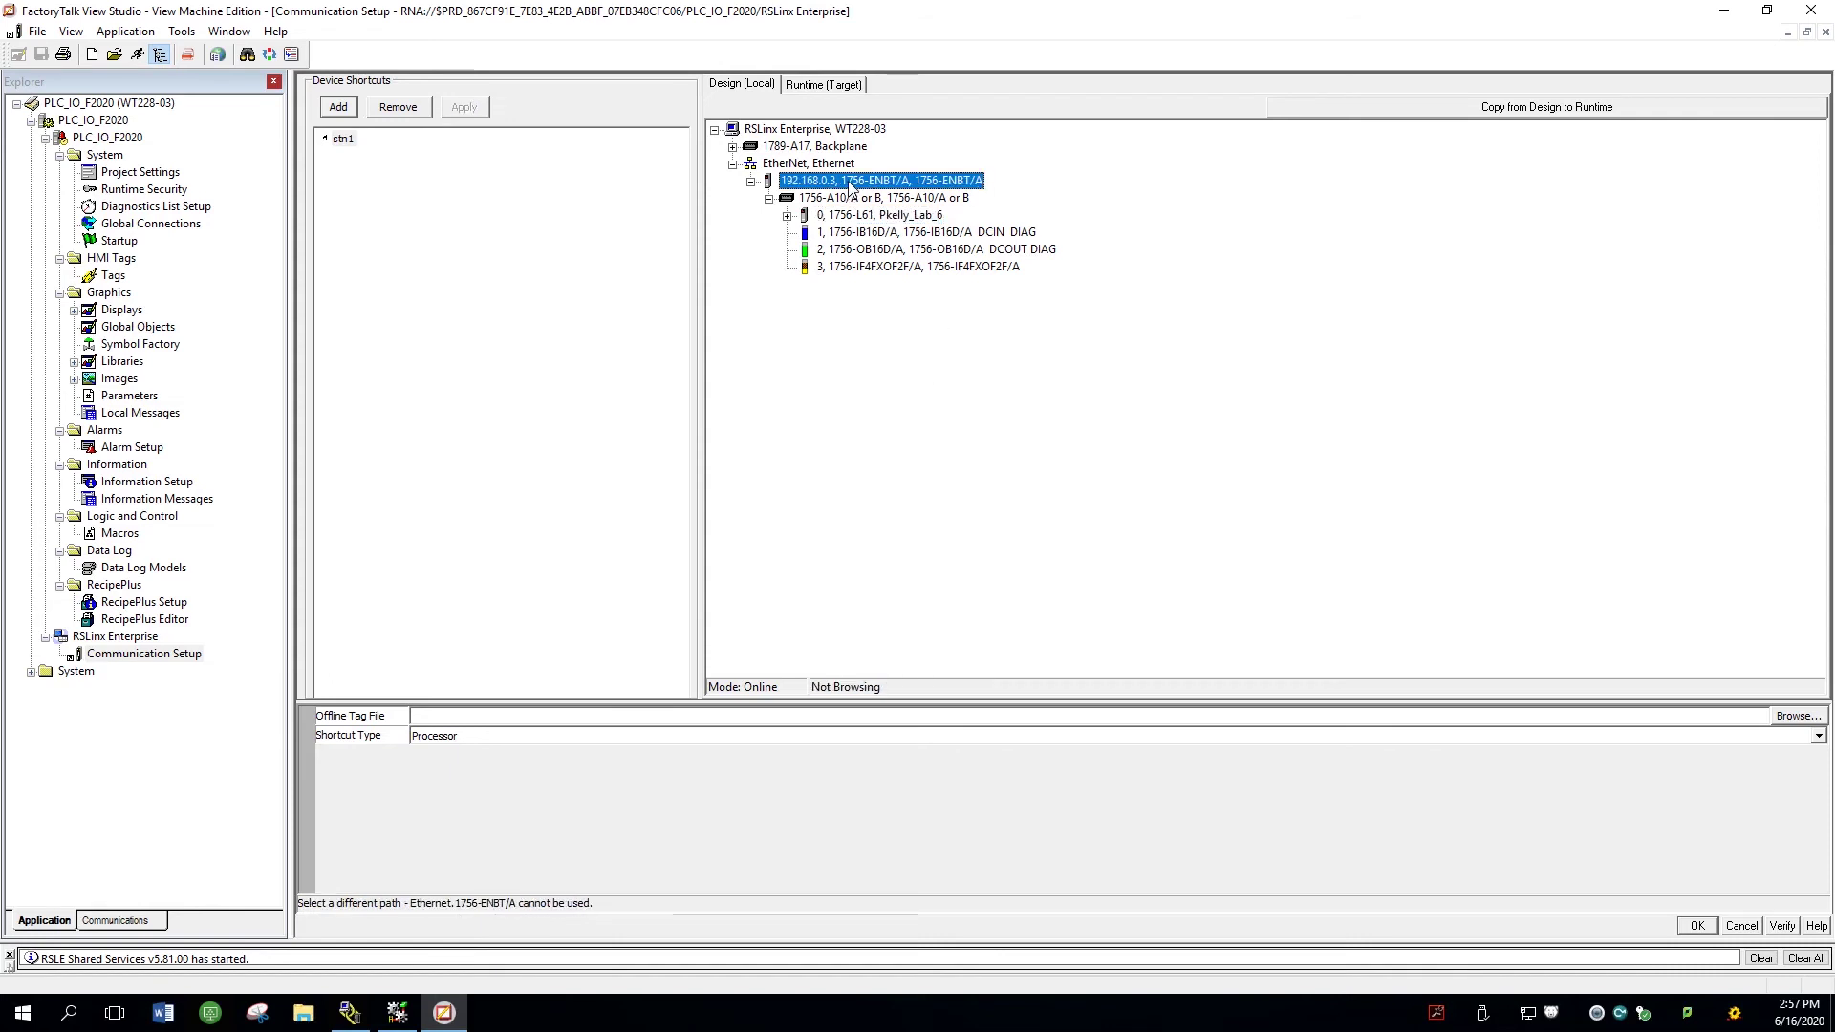
{"action": "left_click", "coordinate": [850, 199]}
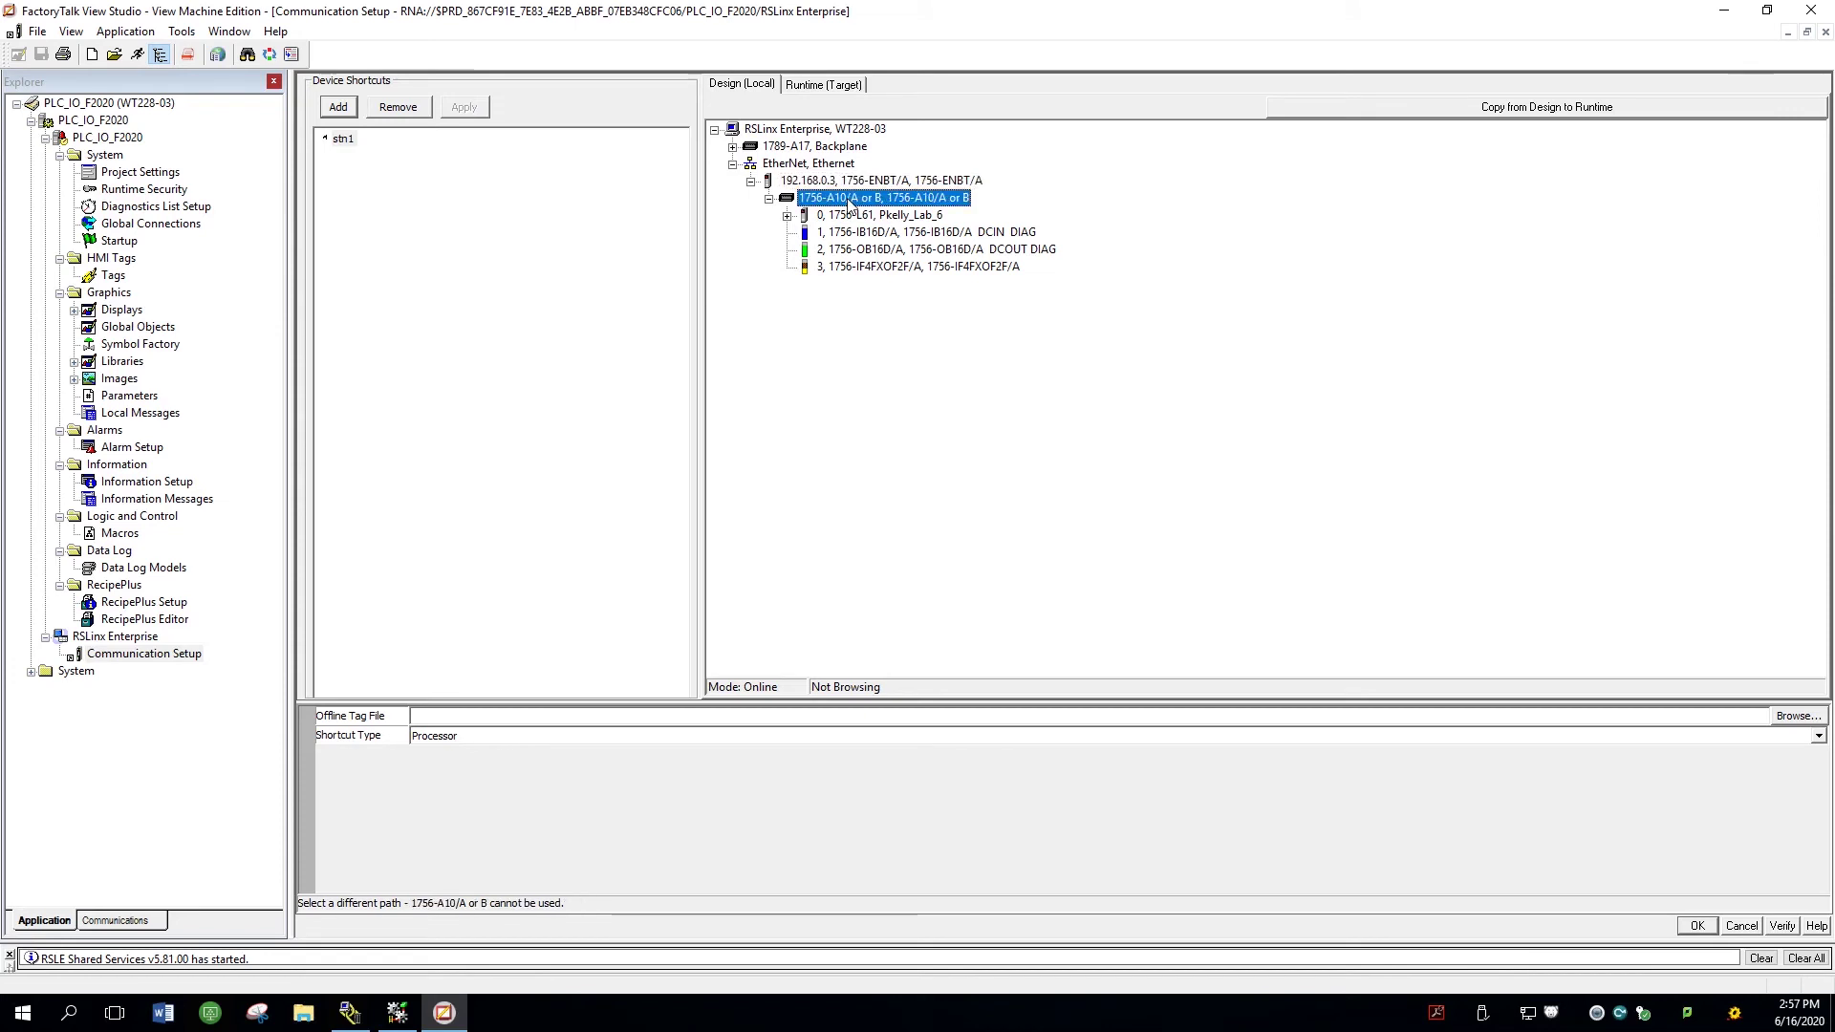
{"action": "left_click", "coordinate": [865, 218]}
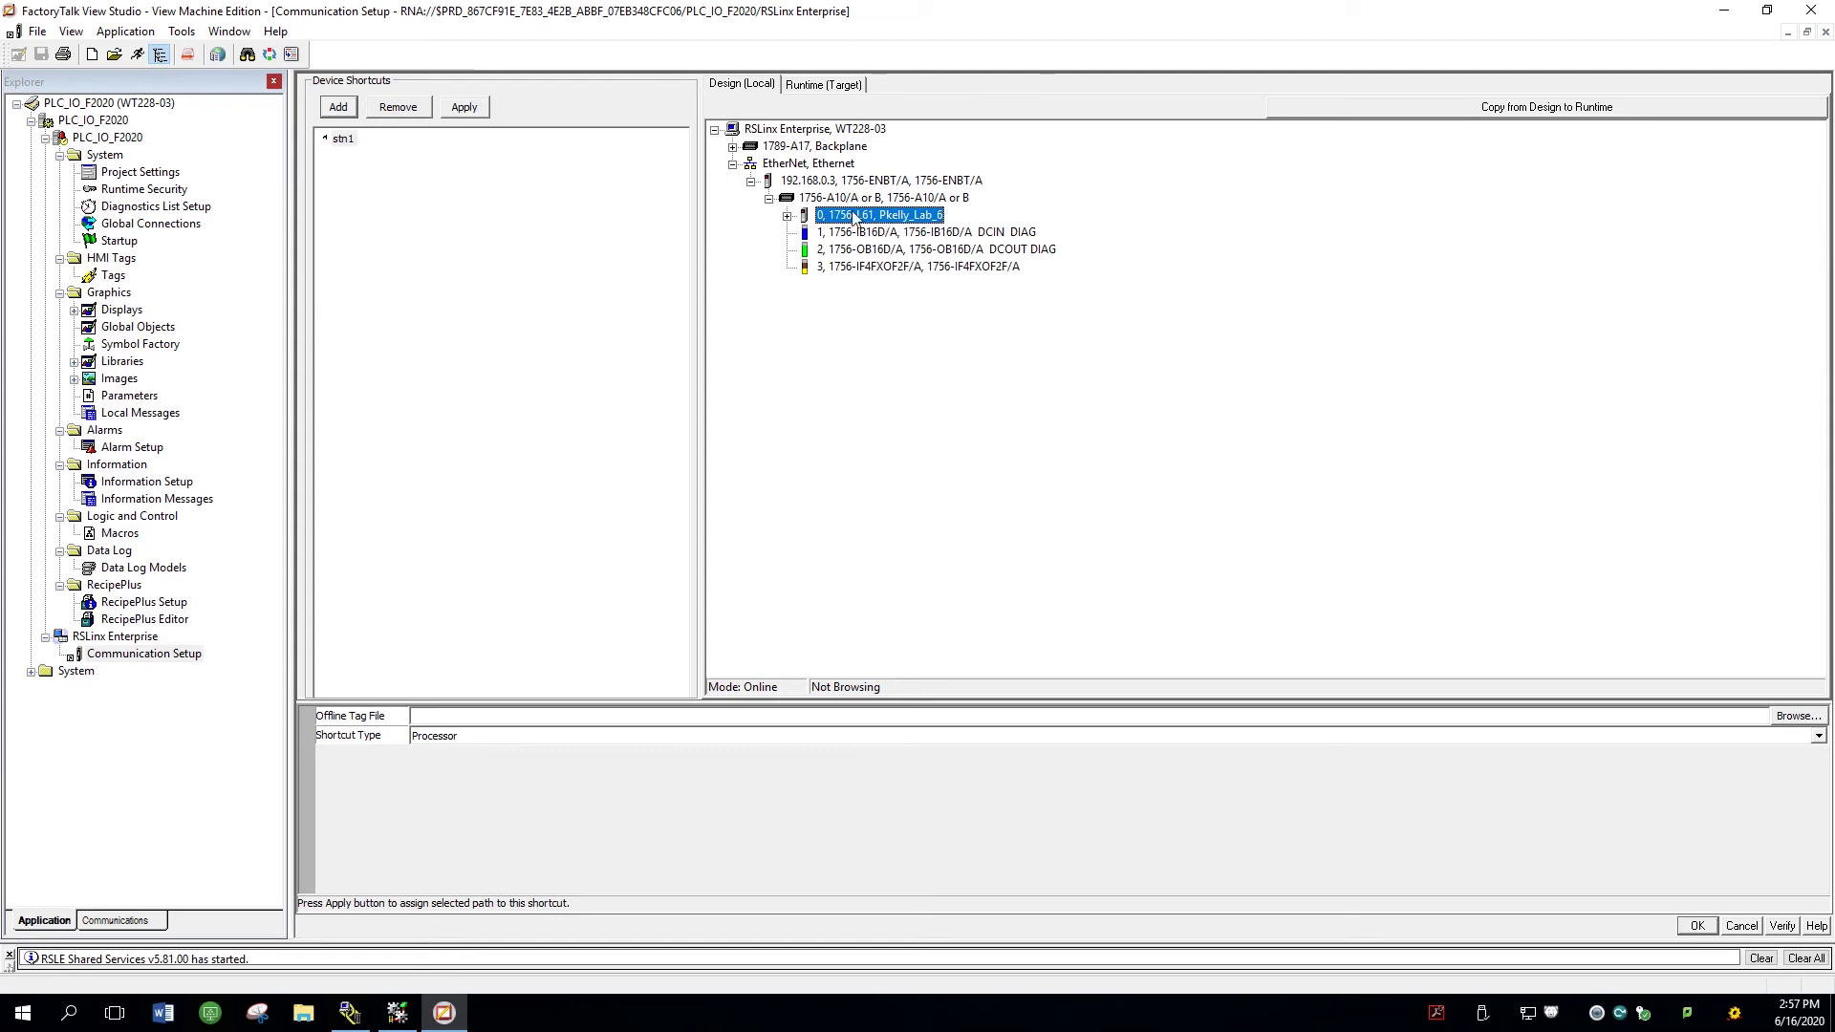
{"action": "left_click", "coordinate": [481, 110]}
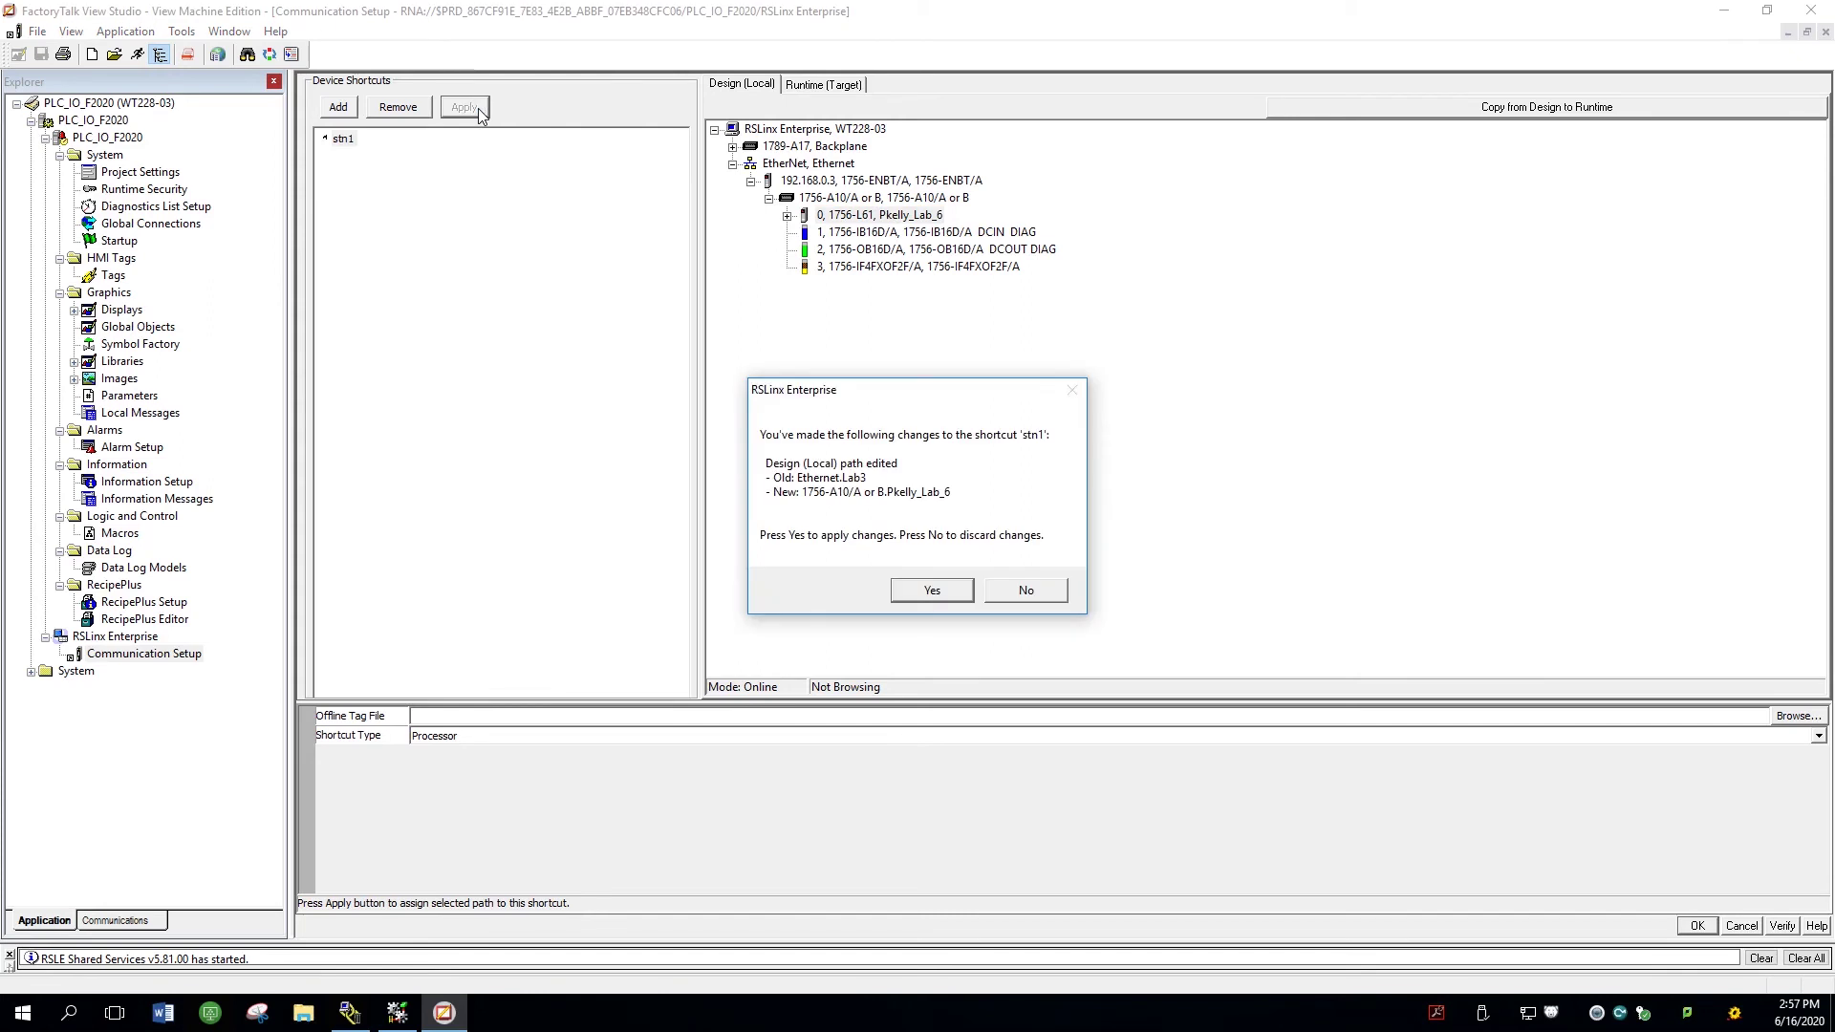
{"action": "left_click", "coordinate": [911, 593]}
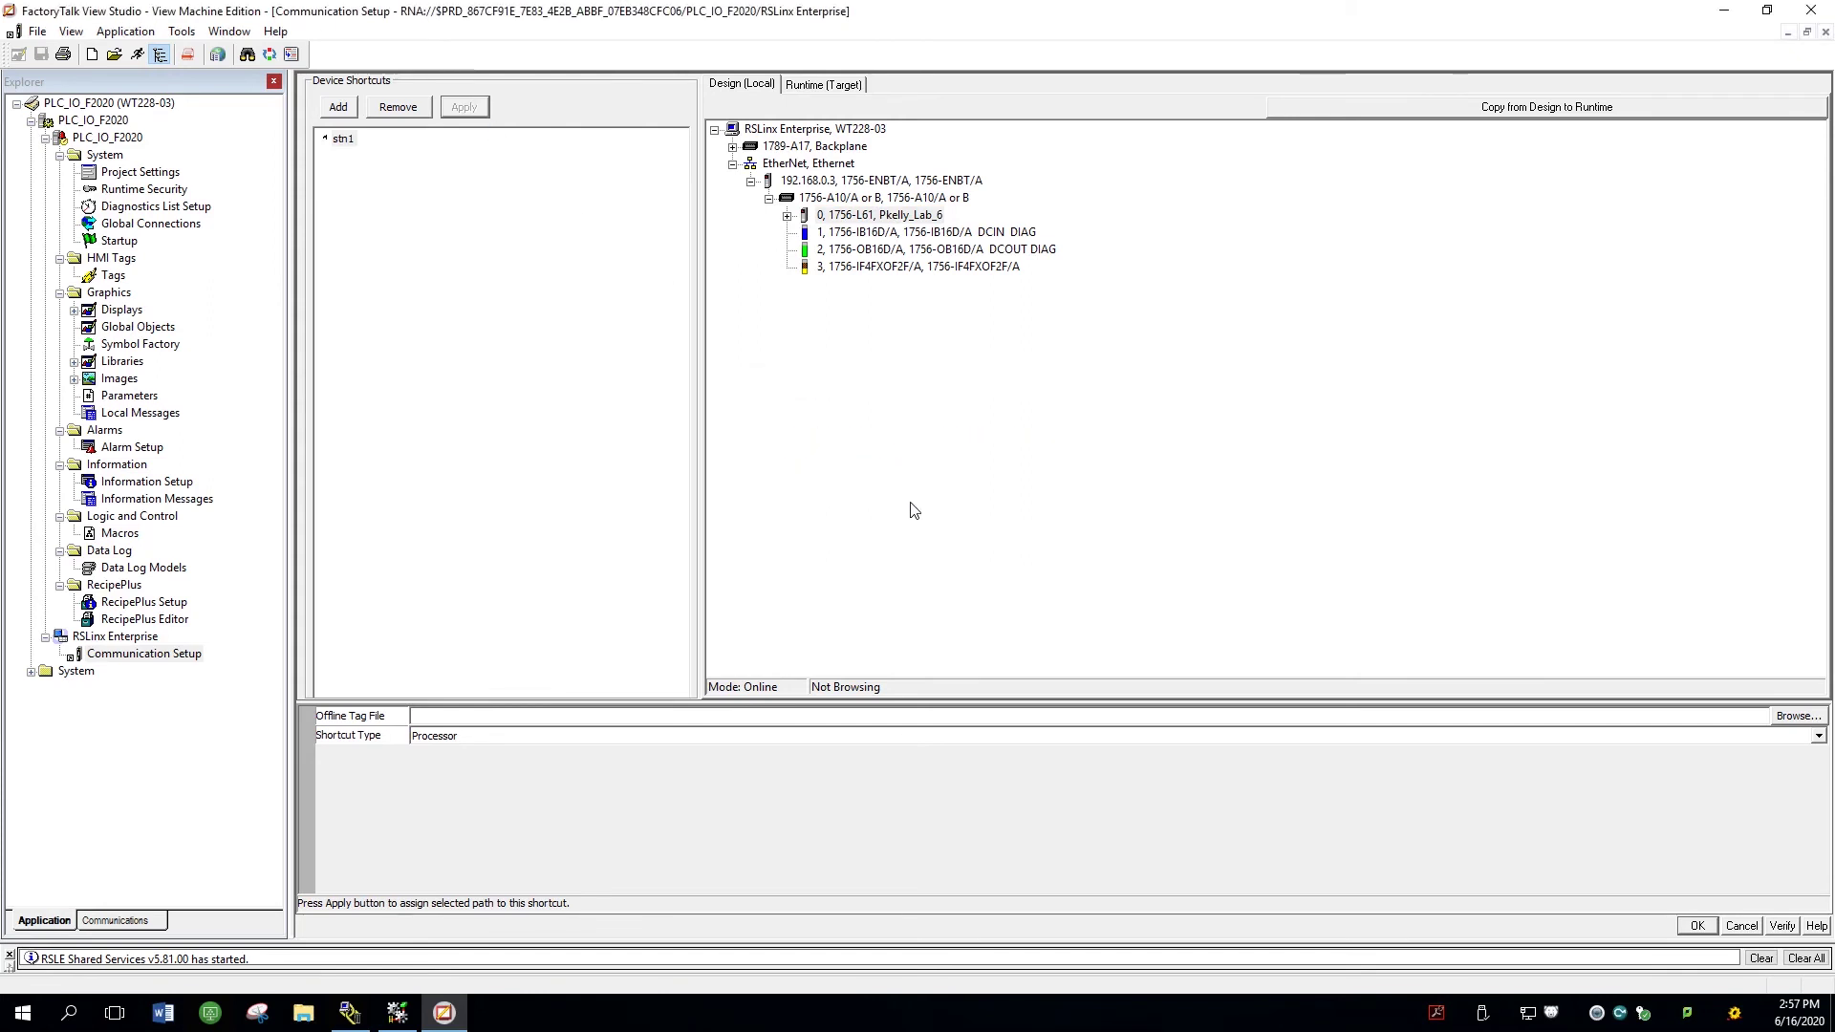
Copy the design communication configuration to the runtime target and accept the Communication Setup
{"action": "left_click", "coordinate": [1459, 113]}
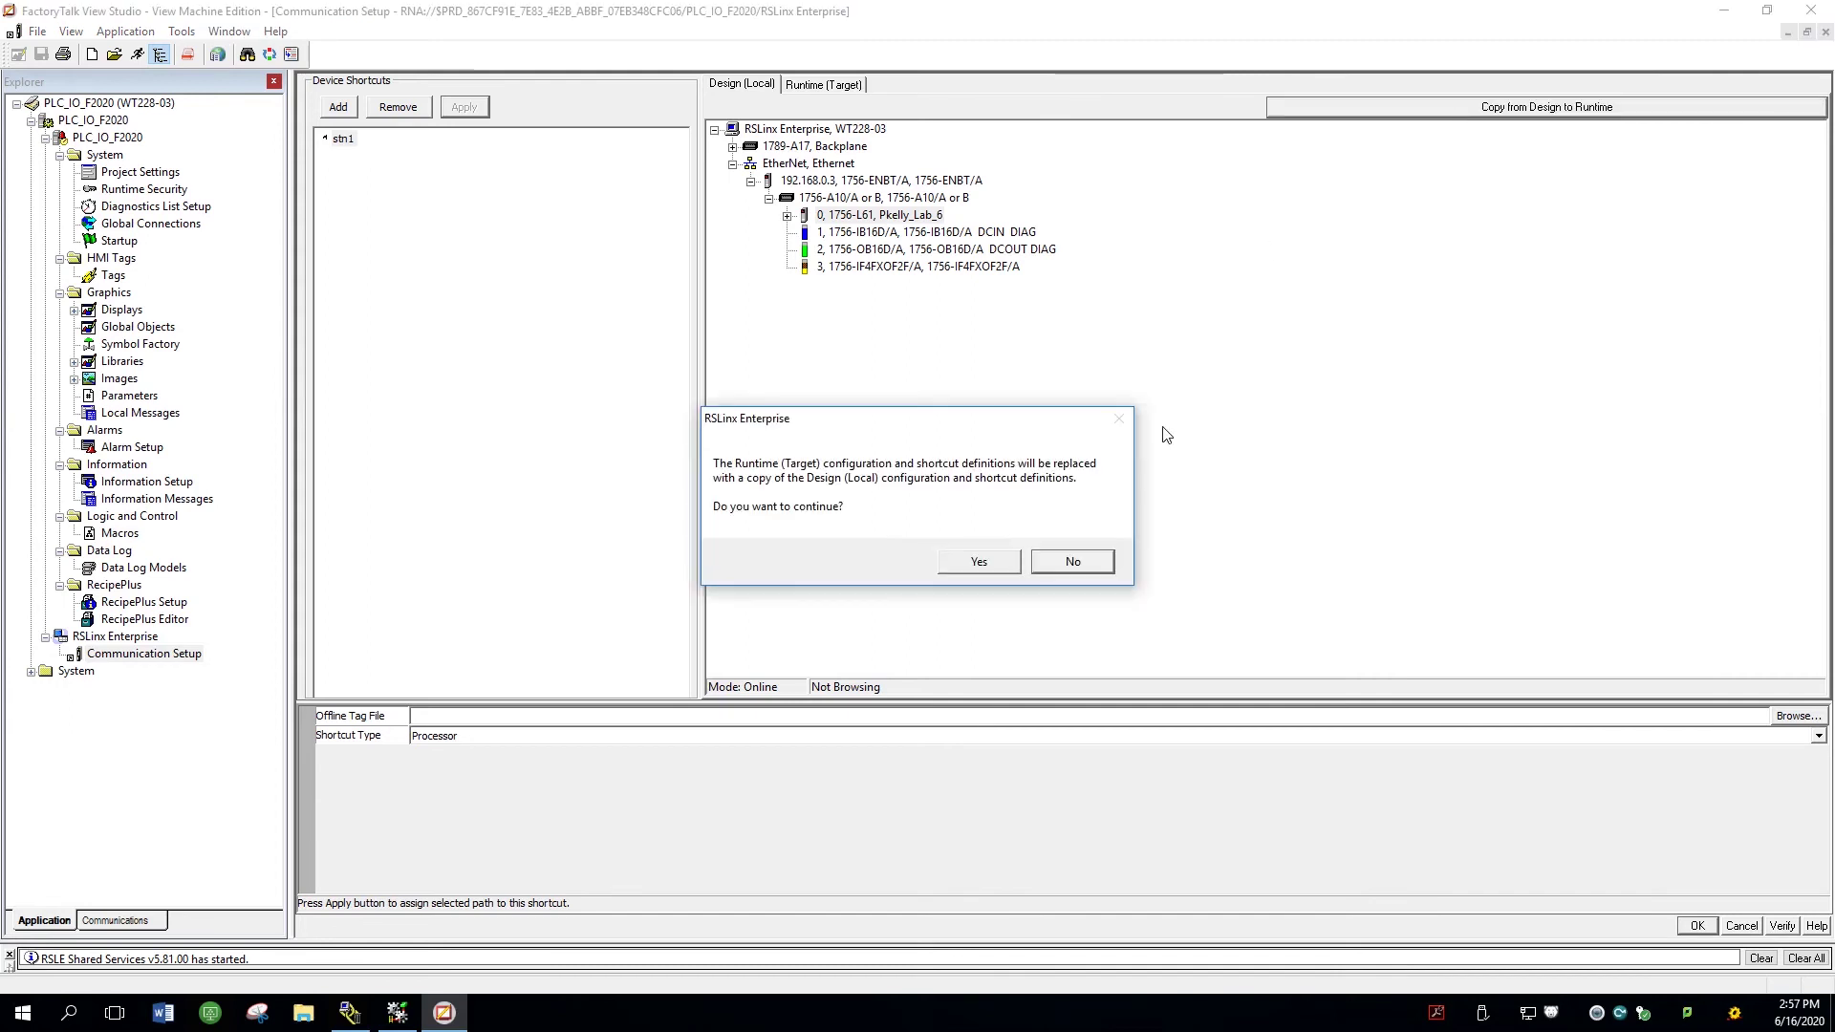
{"action": "left_click", "coordinate": [996, 562]}
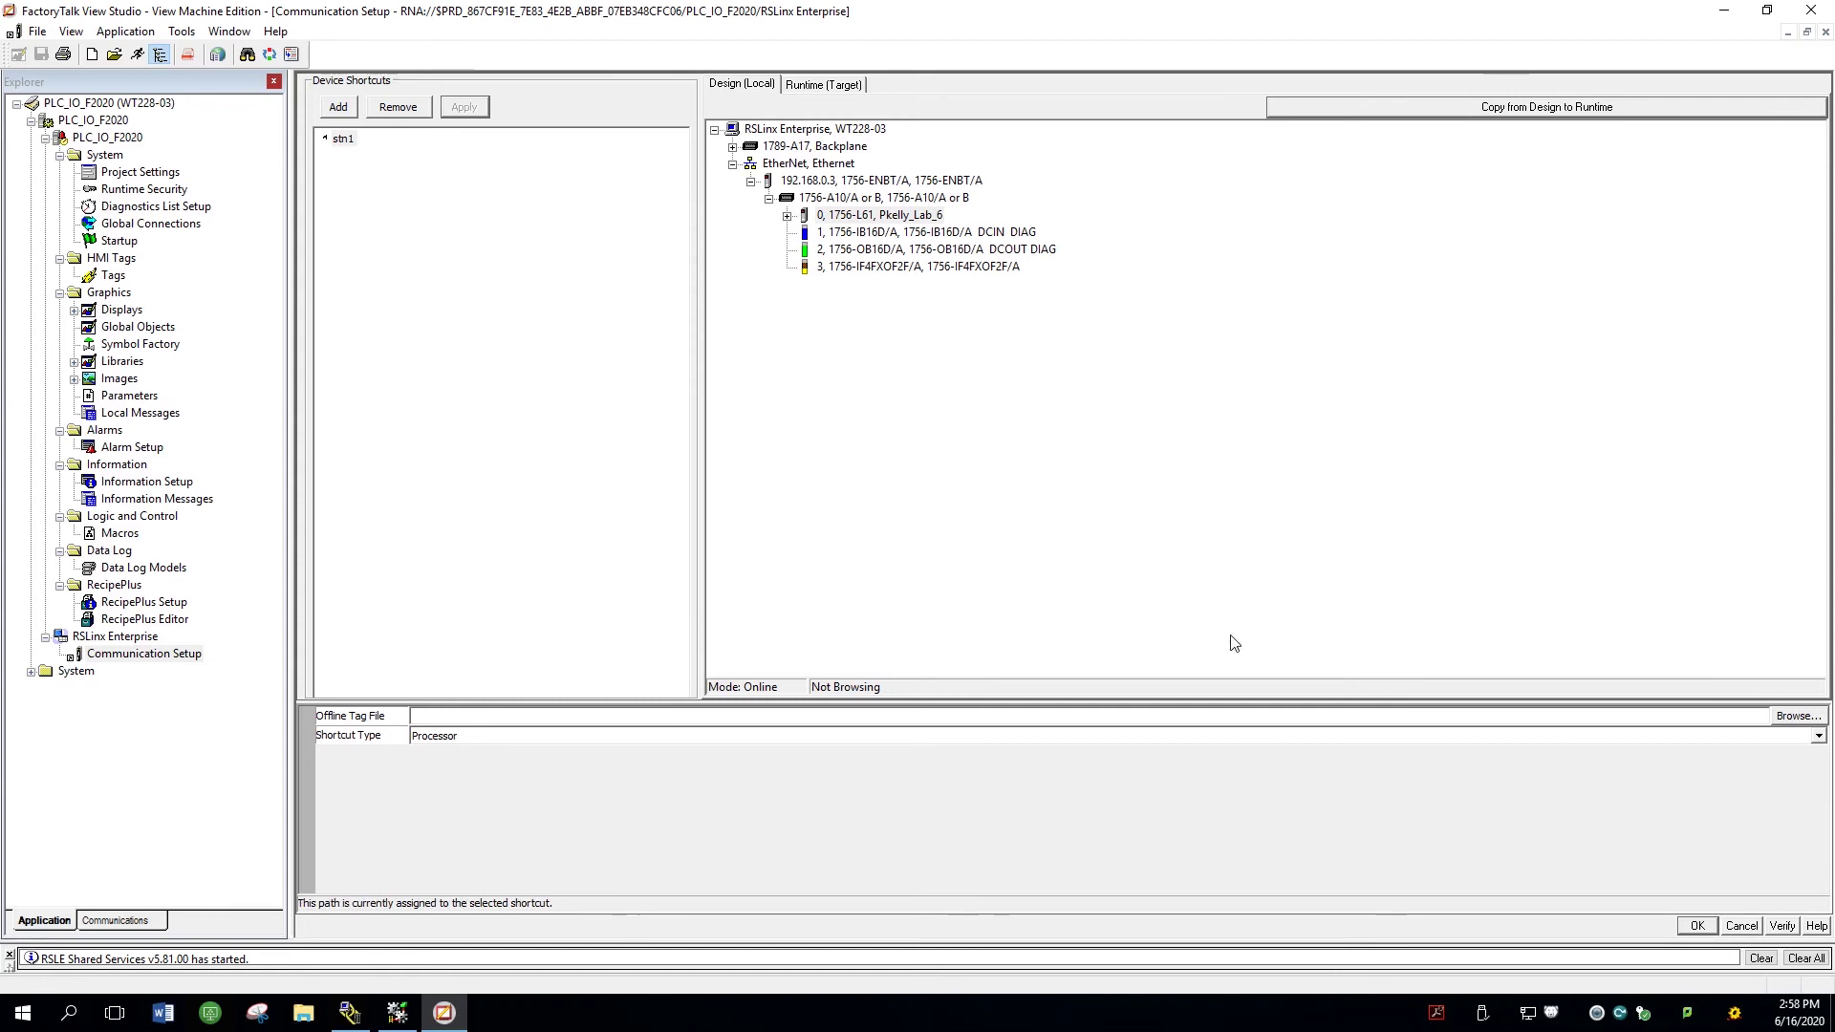
{"action": "left_click", "coordinate": [1698, 926]}
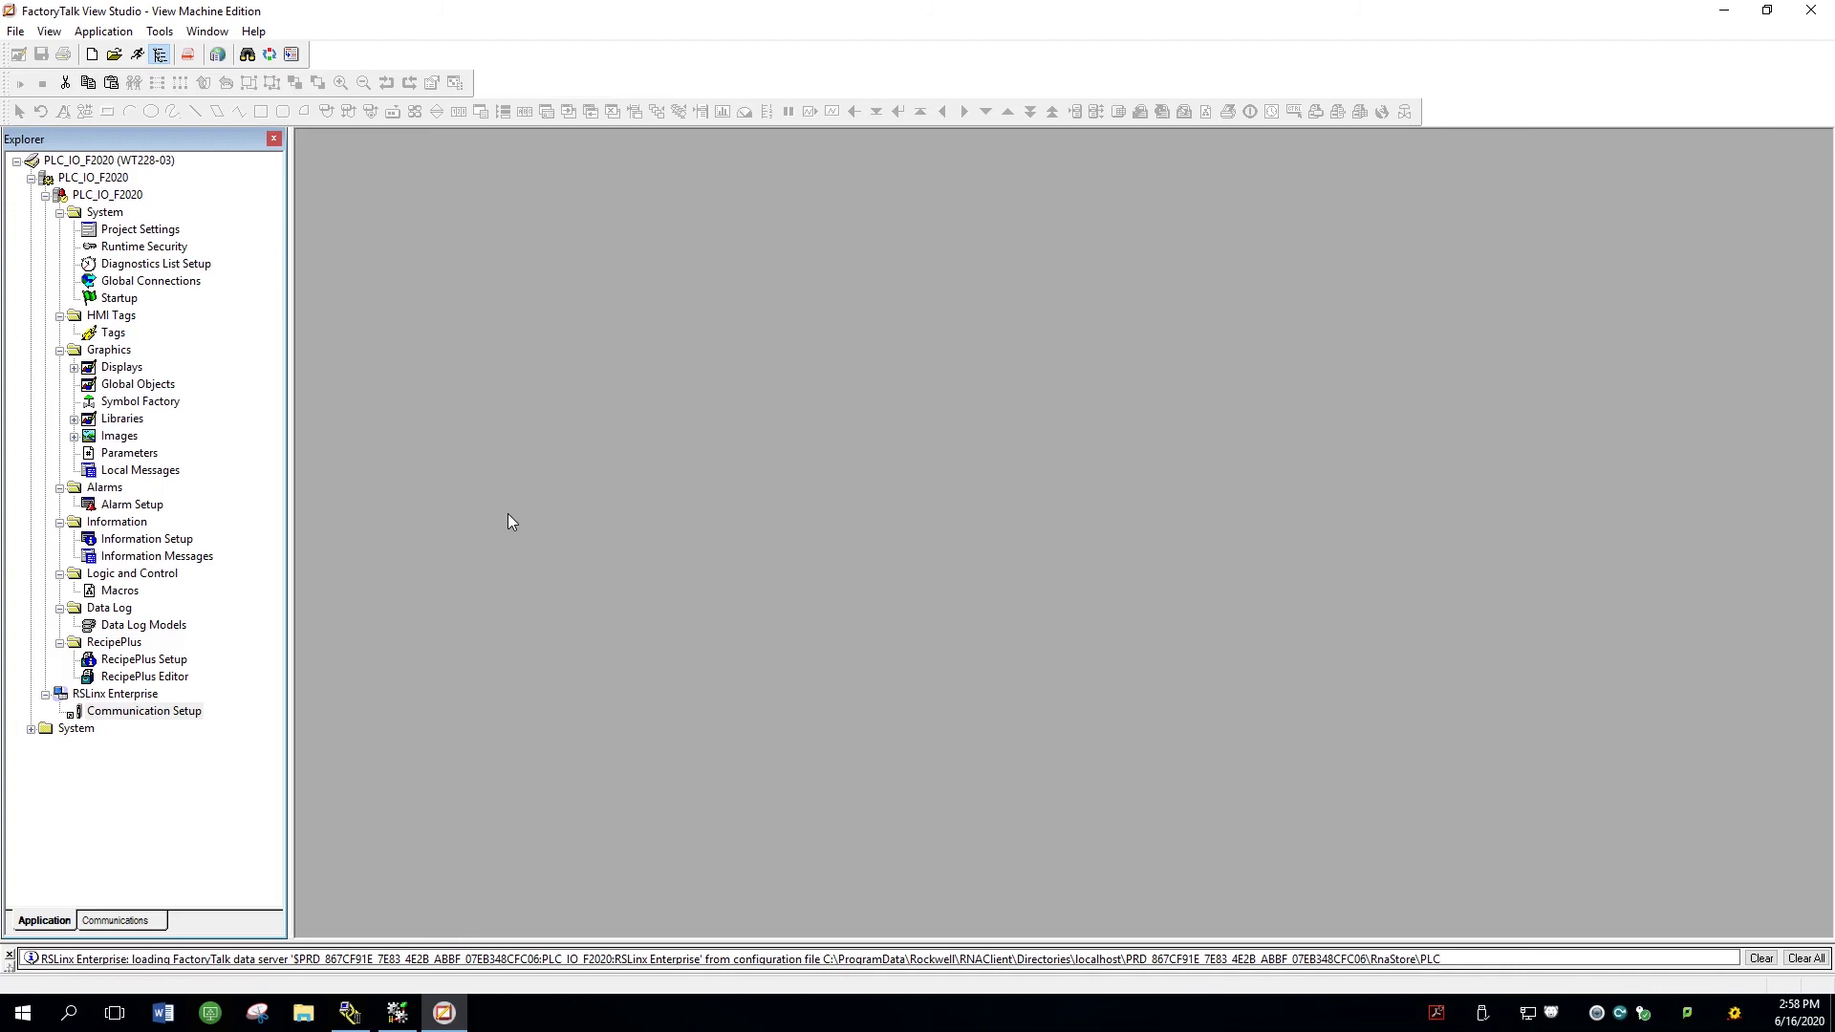
Open the LabIOPanel display from the application's graphics and start it in test mode
{"action": "left_click", "coordinate": [74, 369]}
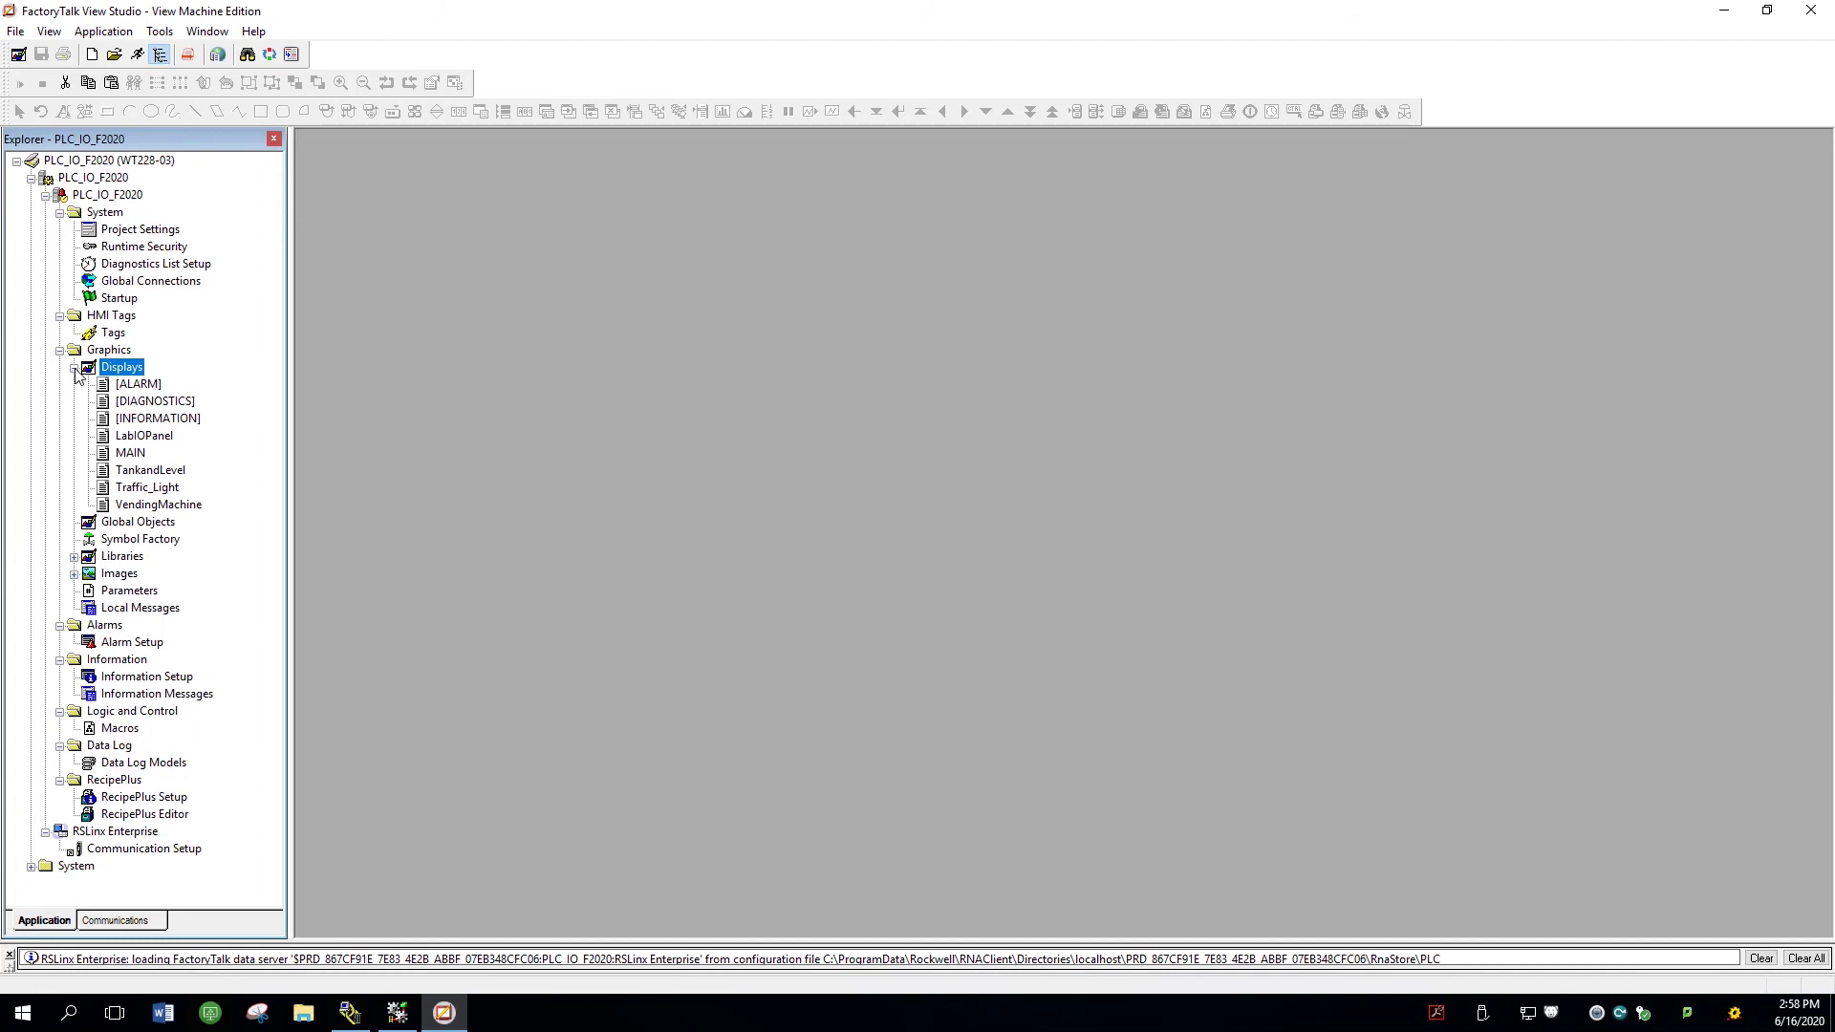
{"action": "left_click", "coordinate": [146, 437]}
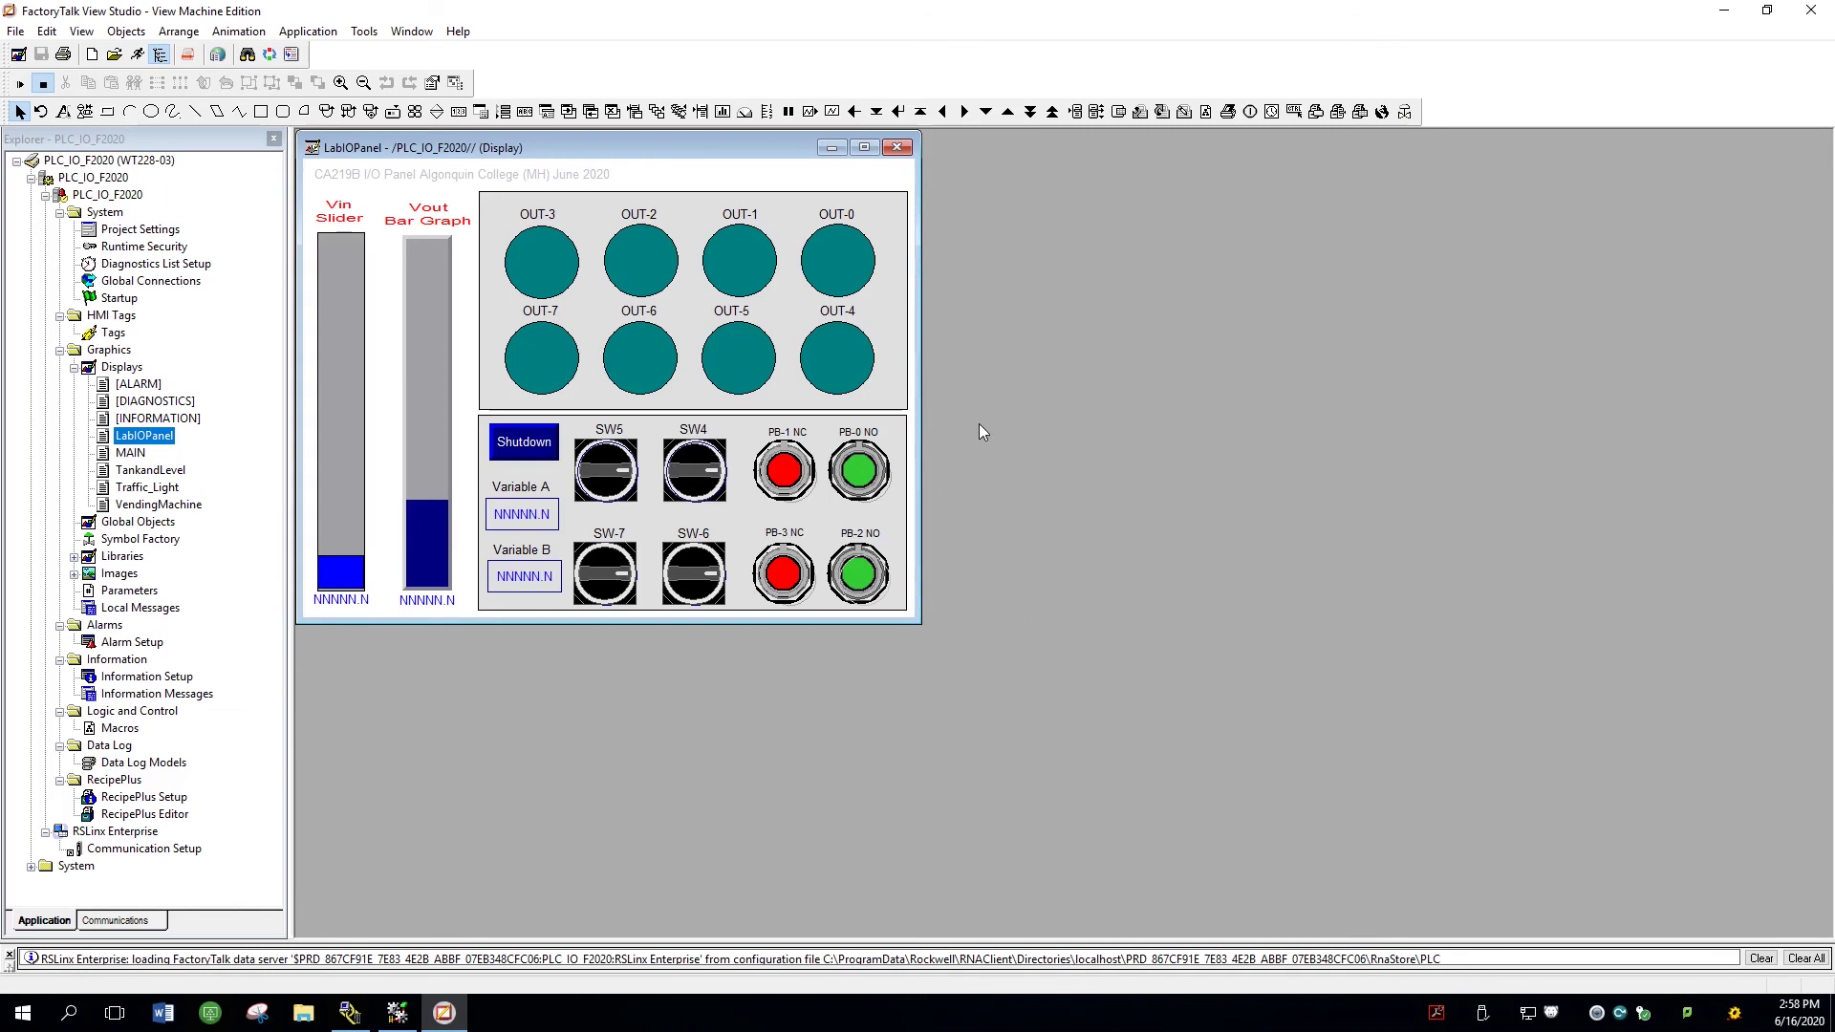
{"action": "left_click", "coordinate": [21, 85]}
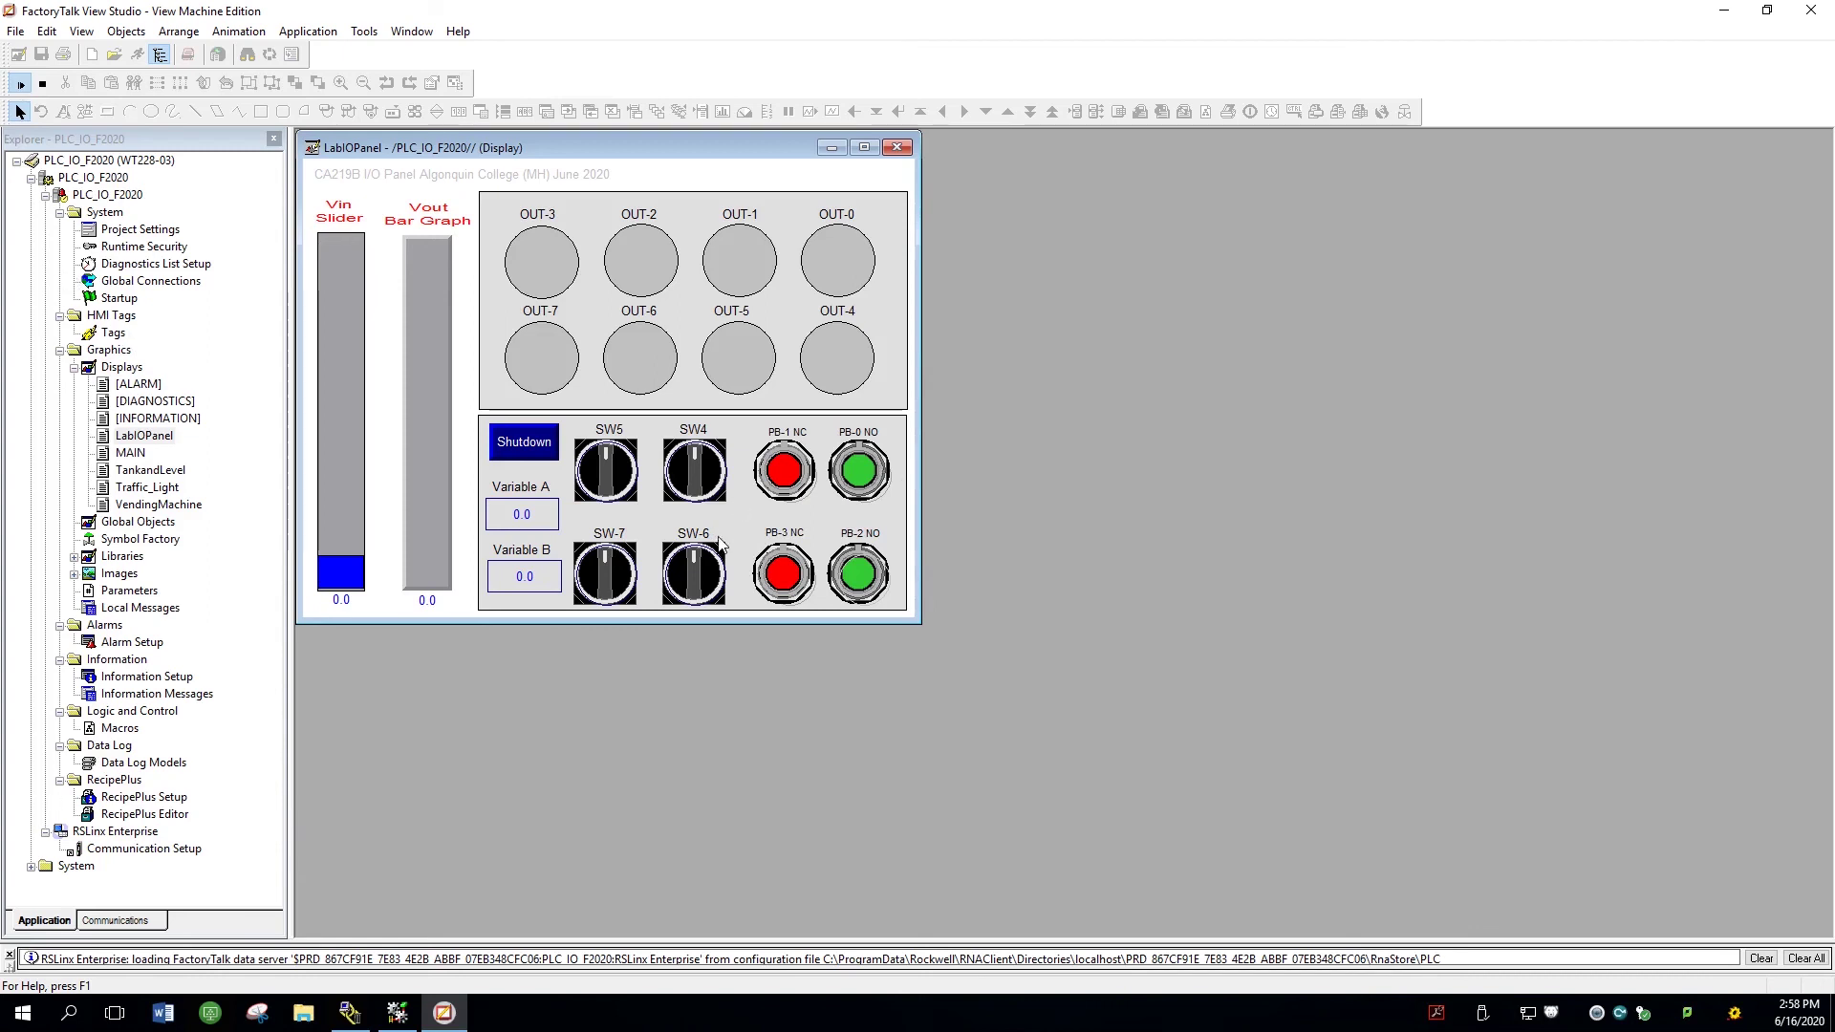
Test pushbuttons PB-0, PB-1, PB-2 and PB-3 on the running LabIOPanel display by operating each one
{"action": "left_click", "coordinate": [839, 487]}
{"action": "left_click", "coordinate": [784, 481]}
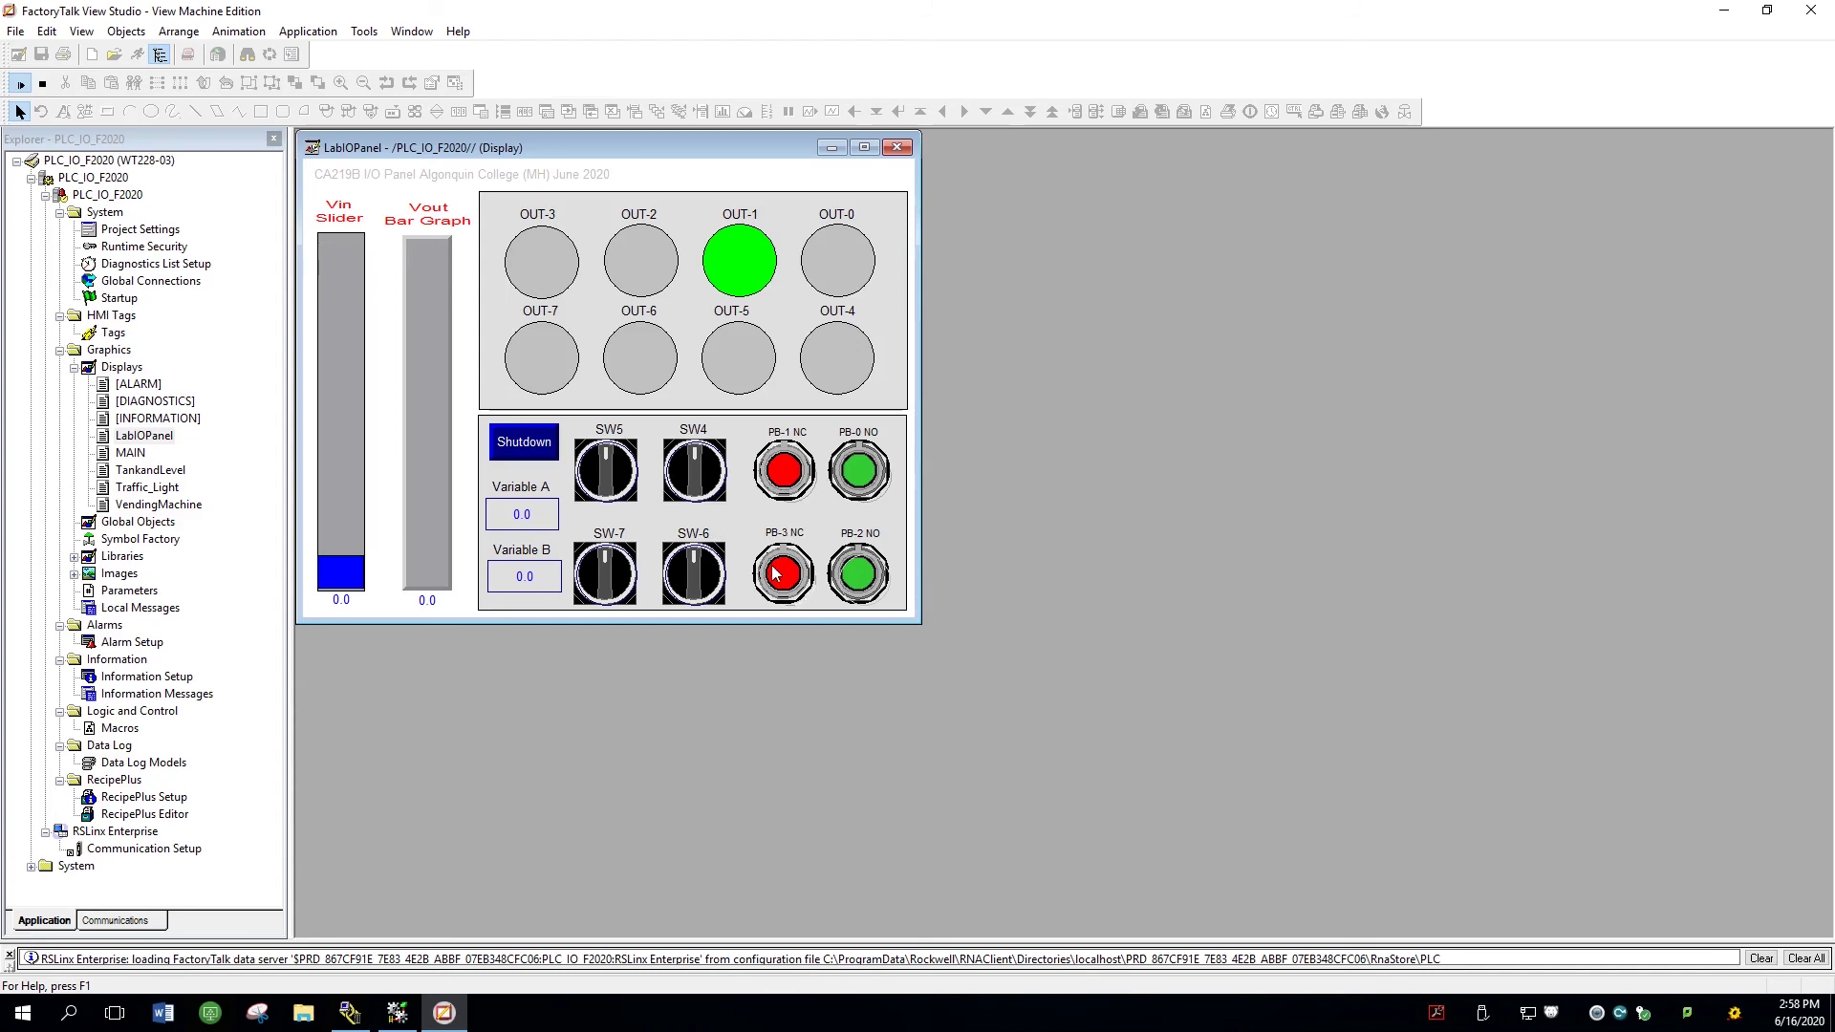
{"action": "left_click", "coordinate": [778, 574]}
{"action": "left_click", "coordinate": [859, 575]}
{"action": "left_click", "coordinate": [877, 478]}
{"action": "left_click", "coordinate": [779, 488]}
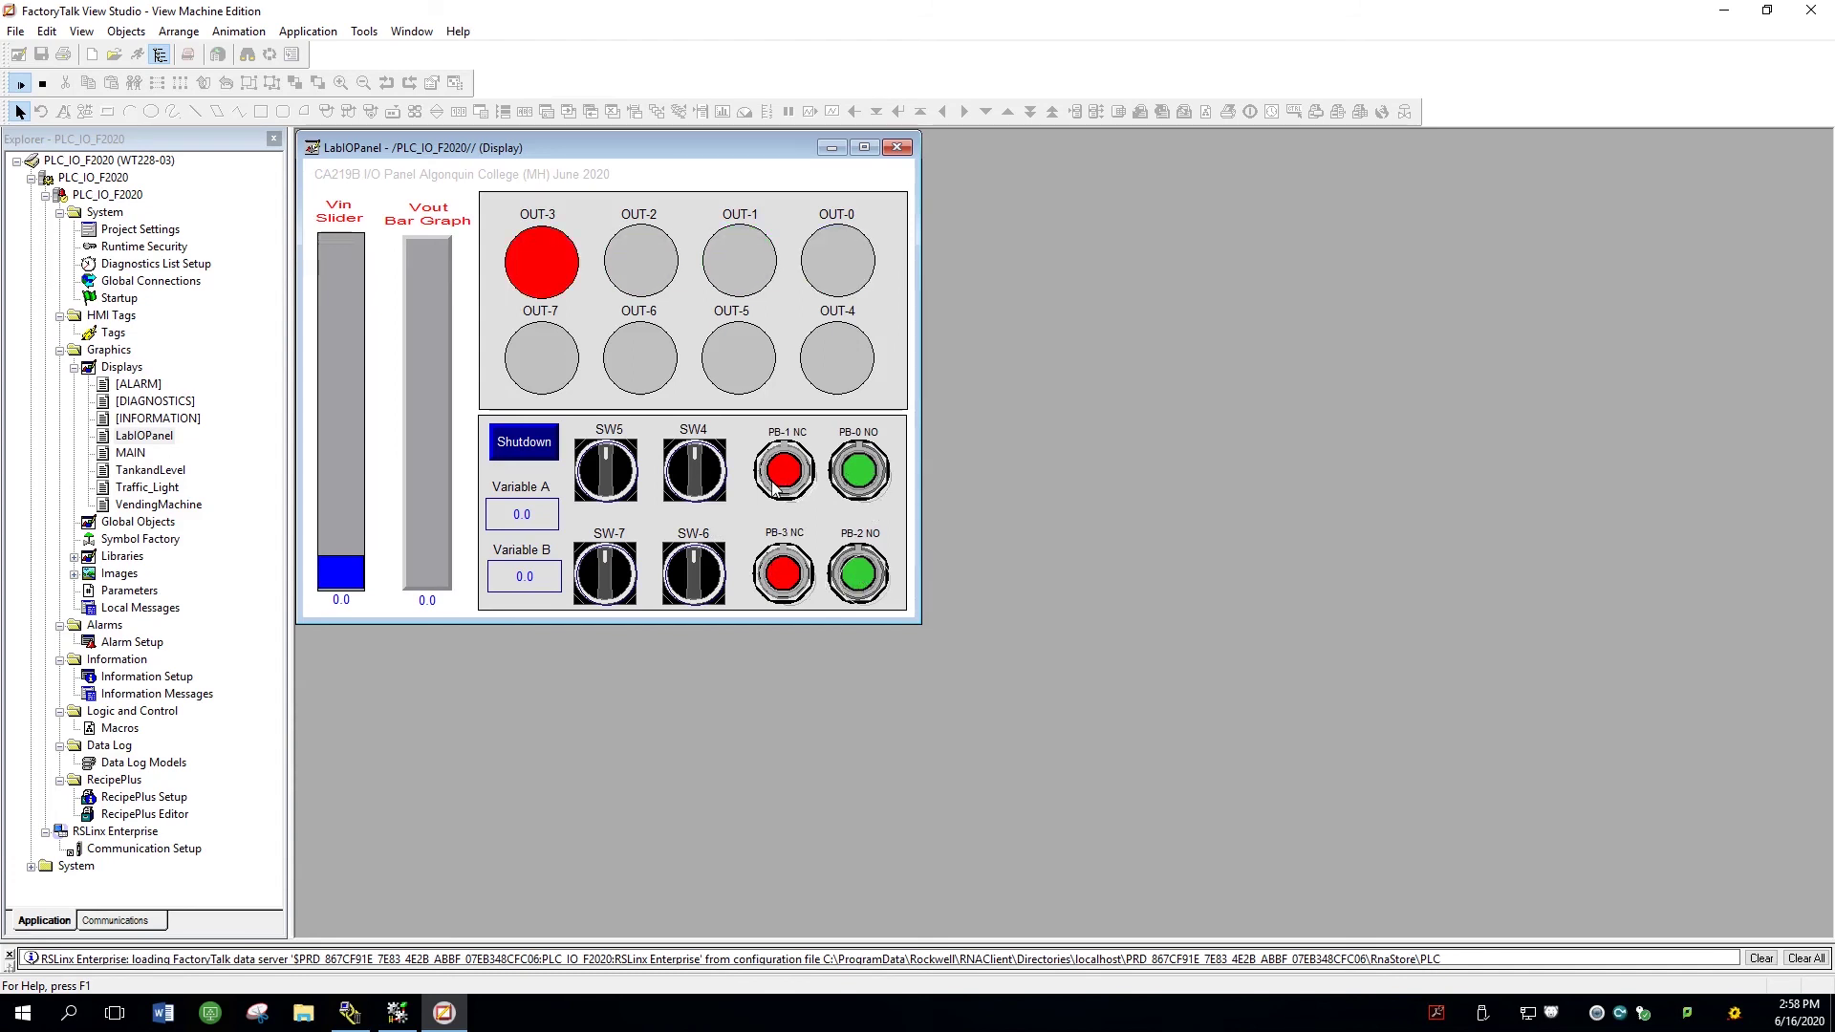
Test selector switches SW4, SW-6, SW-7 and SW5 by turning each one on and off again
{"action": "left_click", "coordinate": [694, 469]}
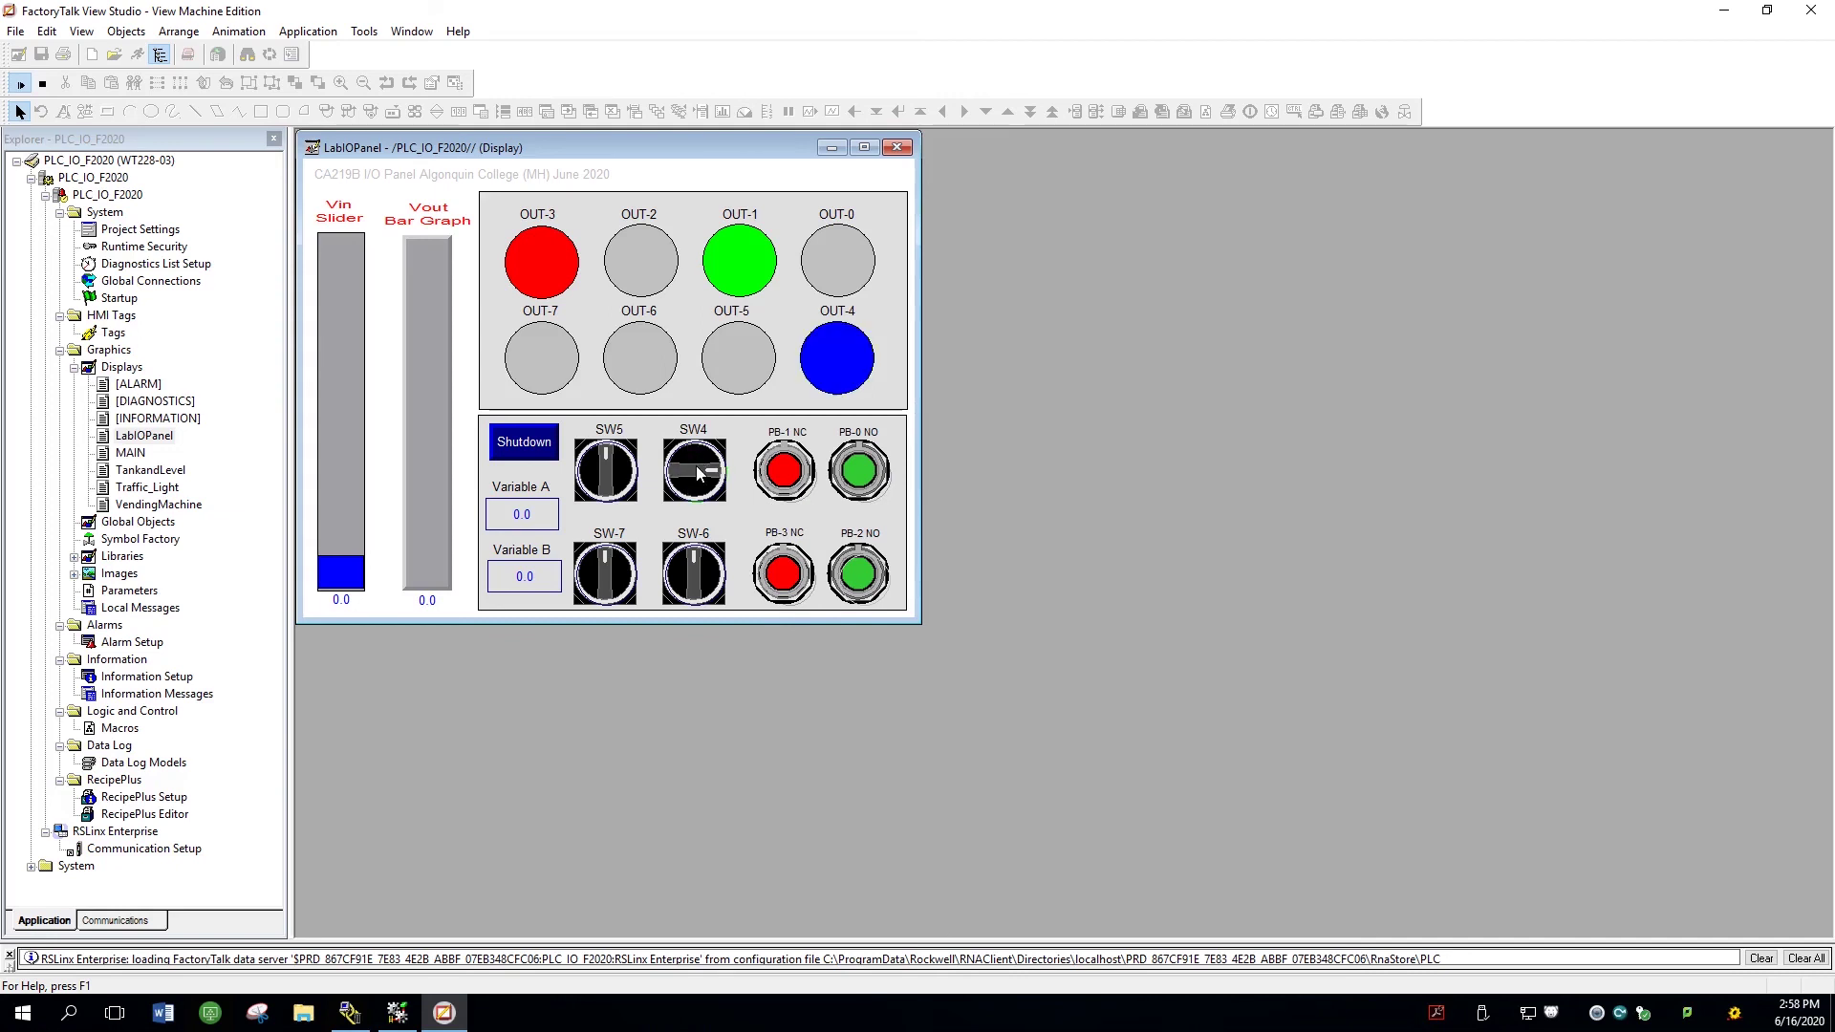
{"action": "left_click", "coordinate": [697, 471]}
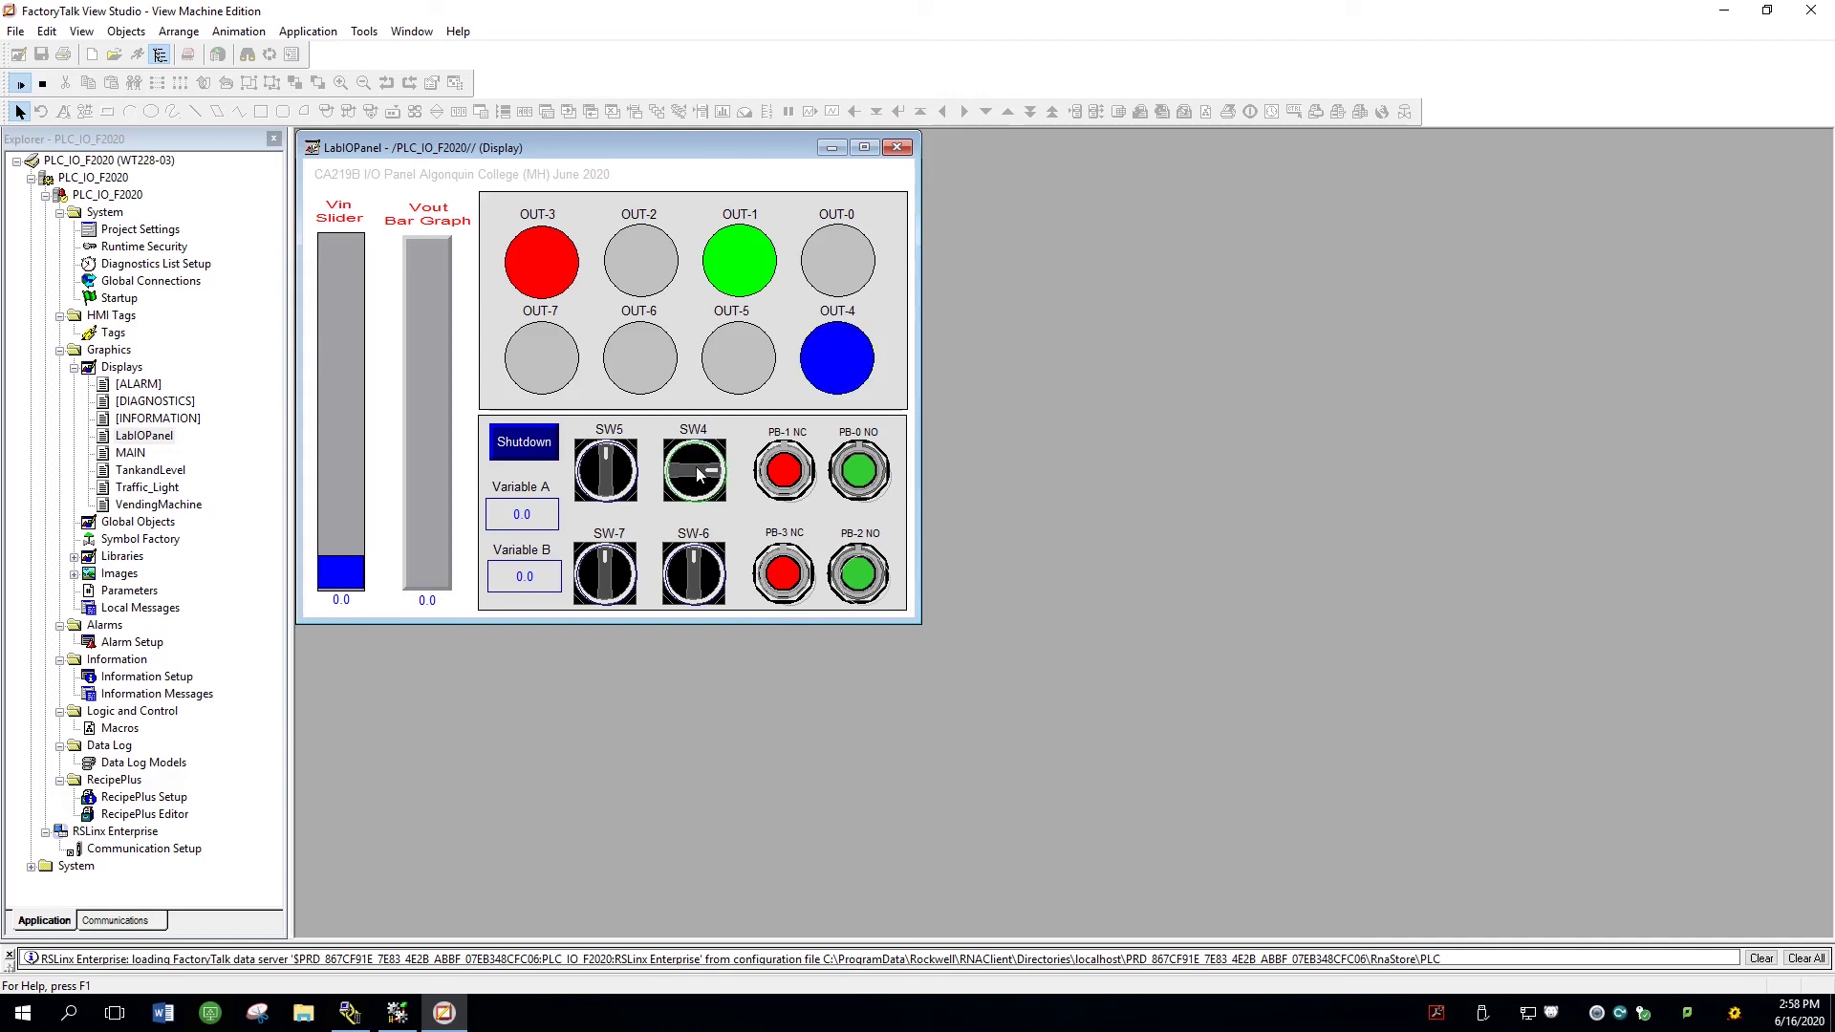
{"action": "left_click", "coordinate": [693, 570]}
{"action": "left_click", "coordinate": [690, 566]}
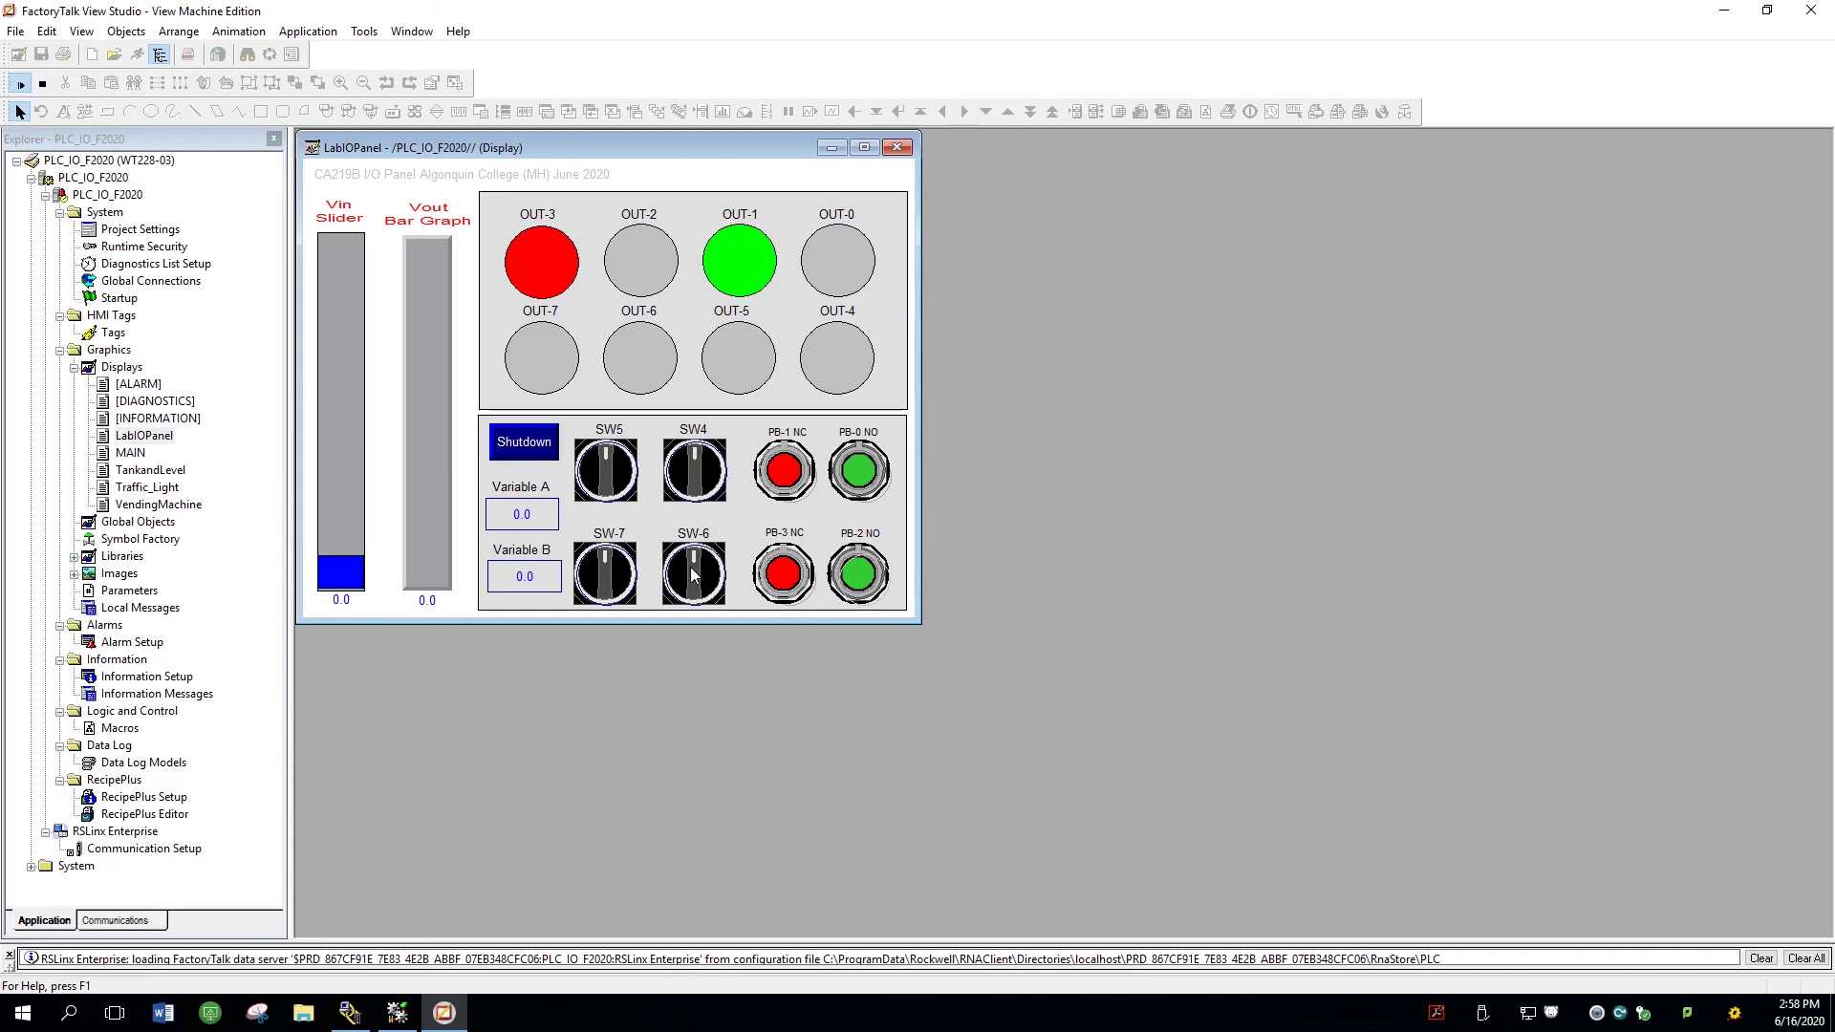
{"action": "left_click", "coordinate": [611, 559]}
{"action": "left_click", "coordinate": [611, 559]}
{"action": "left_click", "coordinate": [615, 470]}
{"action": "left_click", "coordinate": [615, 471]}
Operate pushbuttons PB-0, PB-2 and PB-1 once more, and raise the Vin Slider to about 7083
{"action": "left_click", "coordinate": [858, 469]}
{"action": "left_click", "coordinate": [863, 578]}
{"action": "left_click", "coordinate": [785, 468]}
{"action": "mouse_move", "coordinate": [347, 569]}
{"action": "left_mouse_down"}
{"action": "mouse_move", "coordinate": [359, 268]}
{"action": "mouse_move", "coordinate": [342, 289]}
{"action": "mouse_move", "coordinate": [361, 602]}
{"action": "left_mouse_up"}
{"action": "left_click_drag", "start_coordinate": [354, 585], "coordinate": [349, 344]}
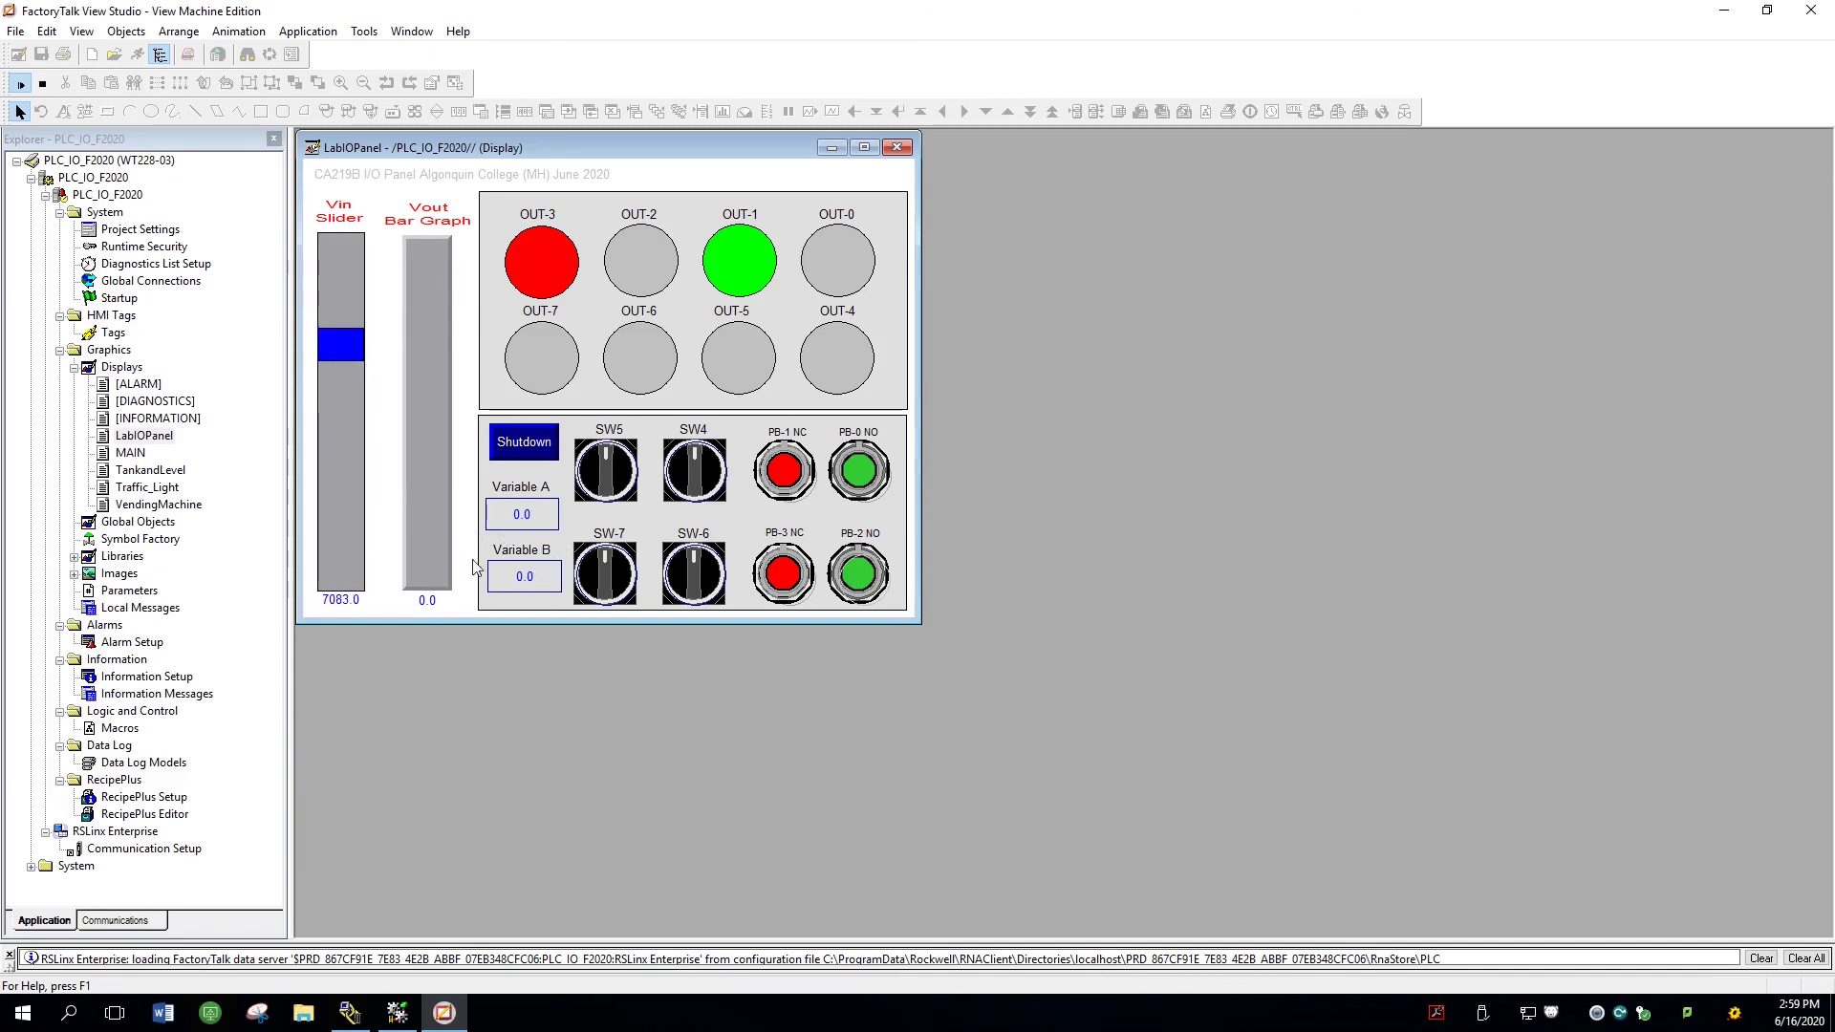